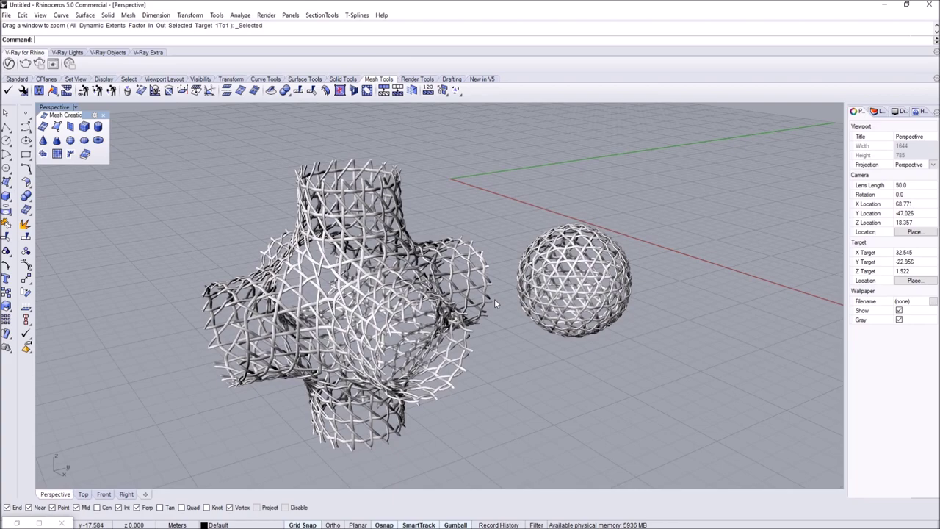
Examine the woven sphere and the woven branching-tube mesh from several angles and distances.
right_drag(495, 298, 334, 348)
scroll(274, 299, up, 6)
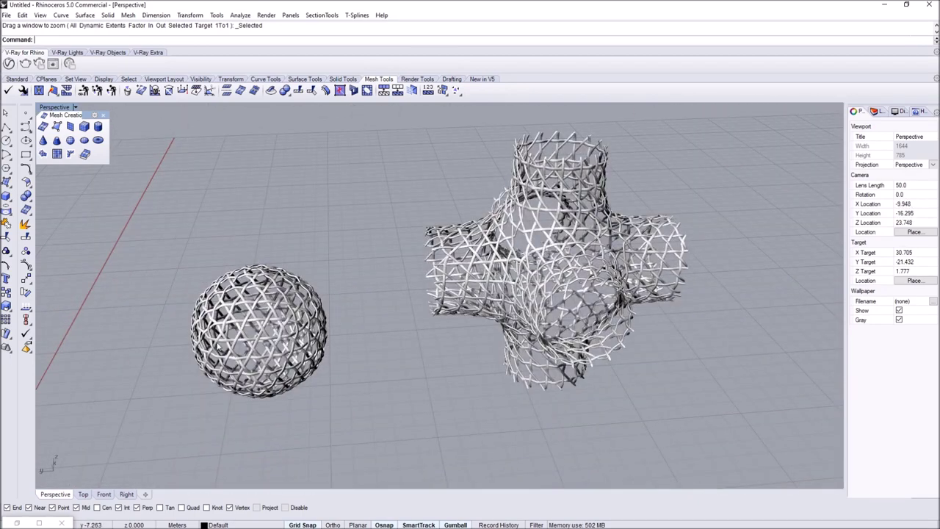
right_drag(482, 207, 477, 253)
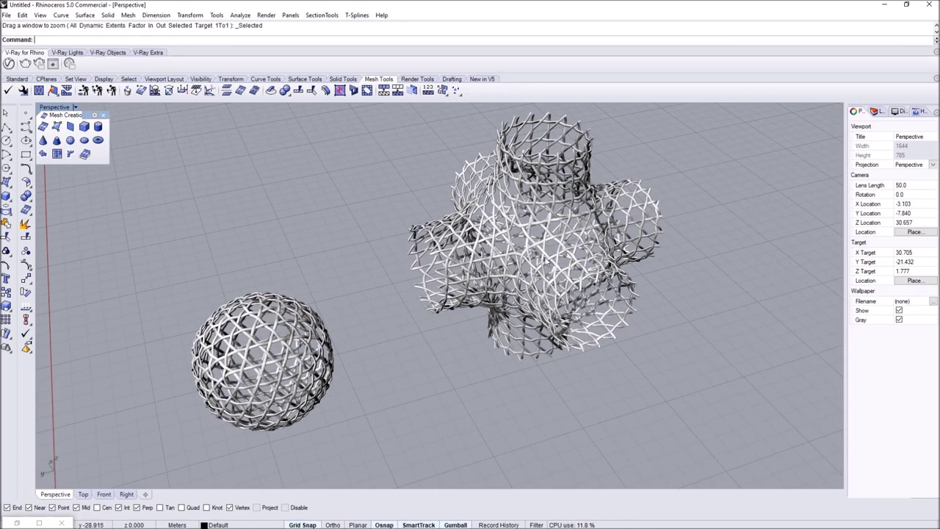
scroll(381, 345, up, 5)
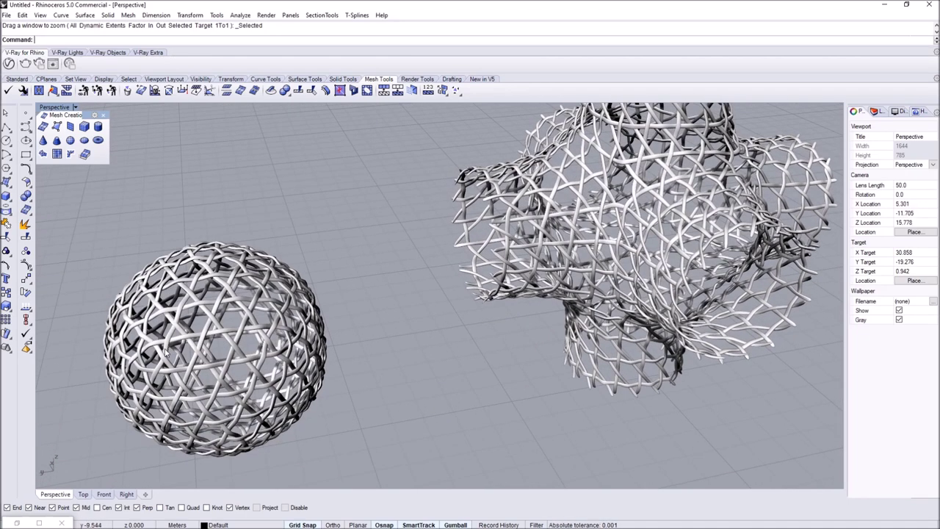
scroll(238, 309, down, 4)
right_drag(266, 320, 243, 299)
scroll(252, 326, up, 2)
scroll(253, 326, up, 2)
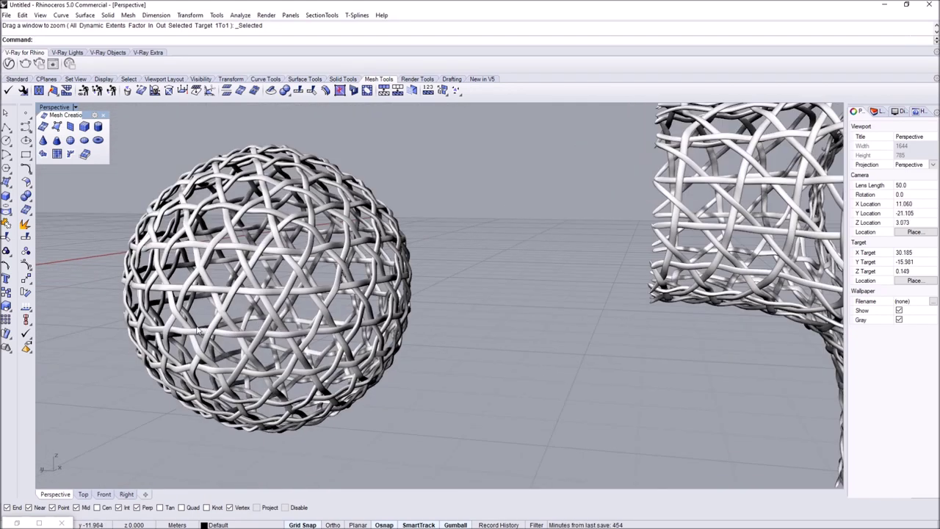
right_drag(213, 299, 242, 298)
scroll(452, 249, down, 4)
scroll(537, 178, up, 4)
right_drag(537, 179, 473, 253)
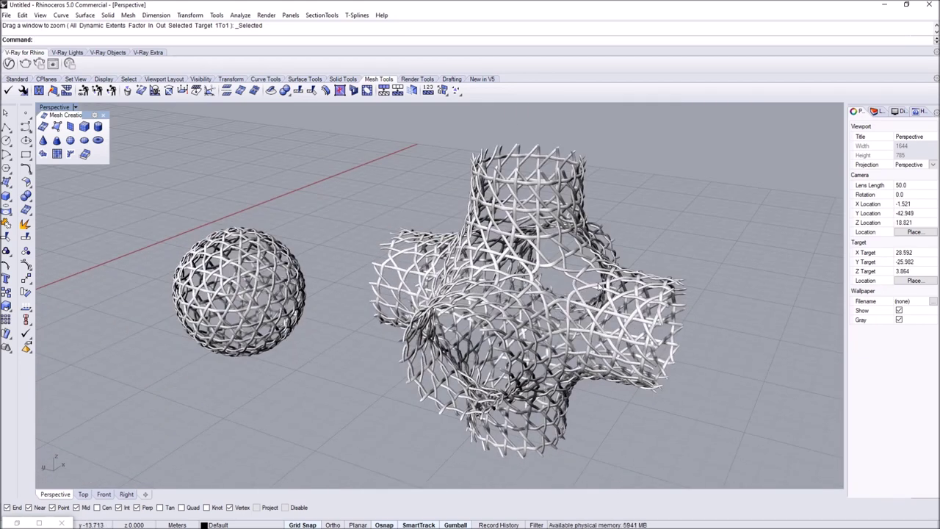
right_drag(436, 273, 505, 260)
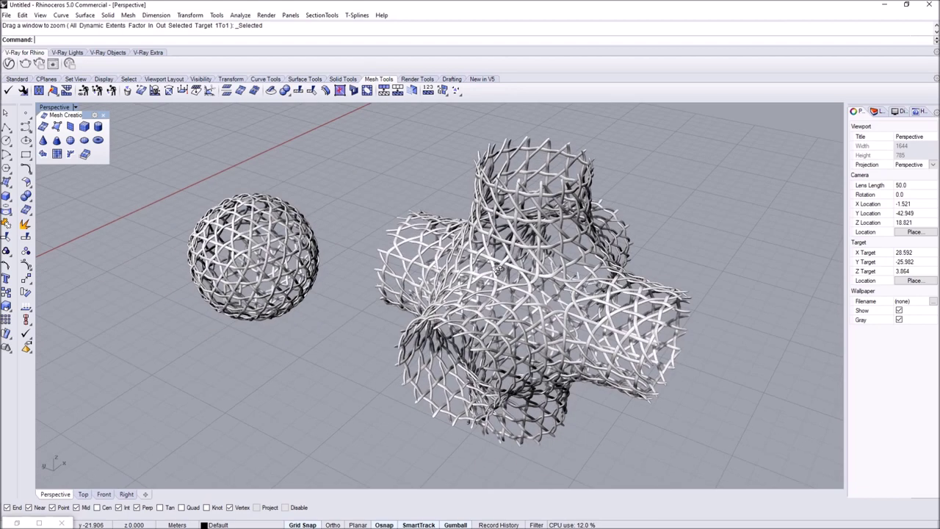
scroll(490, 244, down, 4)
scroll(478, 221, up, 4)
scroll(516, 218, down, 4)
right_drag(529, 243, 519, 217)
Move the woven sphere and the branching-tube mesh together away from the origin to clear the working area.
scroll(518, 218, down, 5)
right_drag(367, 259, 585, 329)
scroll(585, 330, up, 5)
scroll(331, 393, down, 5)
shift+right_drag(438, 217, 417, 320)
scroll(426, 293, up, 2)
shift+right_drag(434, 277, 422, 162)
scroll(415, 257, down, 5)
drag(416, 260, 387, 315)
key(Return)
click(428, 359)
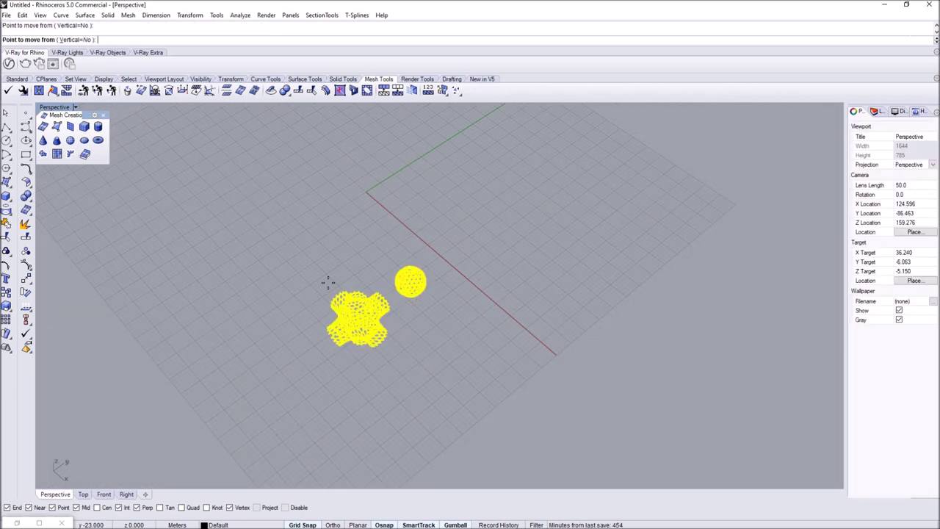
click(189, 159)
click(359, 166)
Draw a three-sided polygon on the ground plane near the origin, using the Polygon command with NumSides set to 3.
scroll(385, 143, up, 6)
scroll(390, 303, up, 6)
shift+right_drag(420, 231, 307, 302)
shift+right_drag(430, 281, 266, 263)
right_drag(265, 263, 272, 273)
scroll(287, 257, up, 4)
right_drag(283, 231, 291, 241)
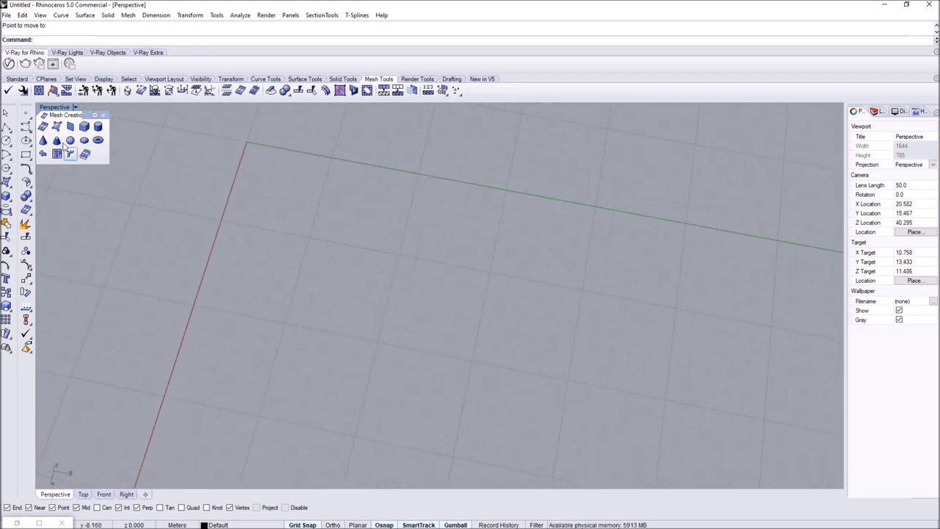
click(43, 126)
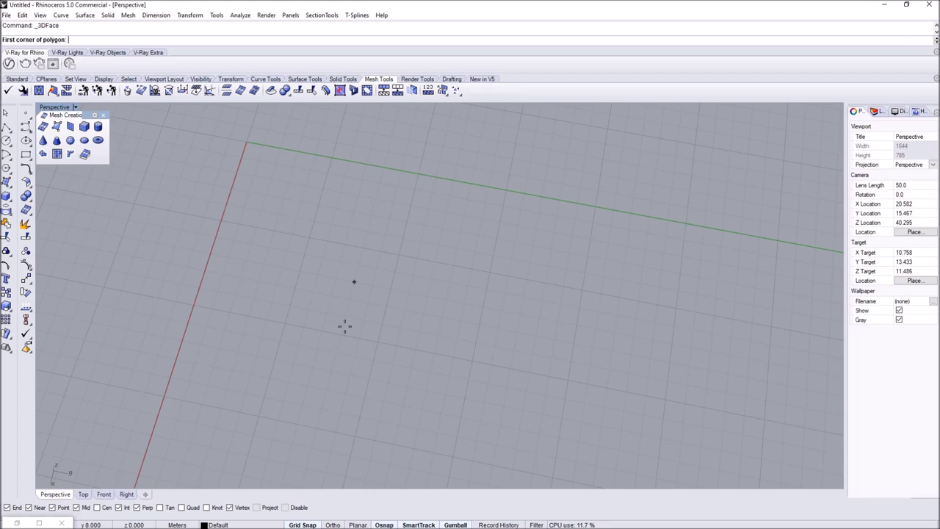
click(9, 153)
click(100, 40)
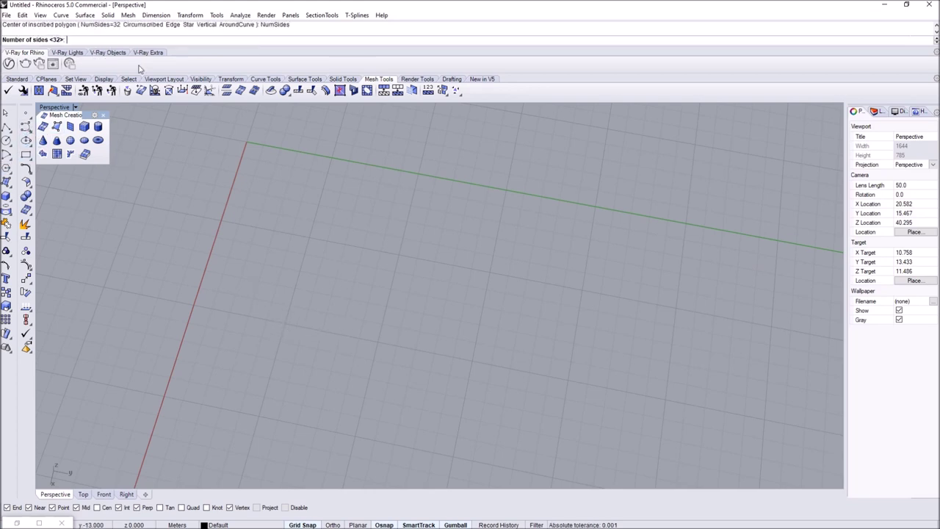
text(3)
key(Return)
click(330, 292)
key(Escape)
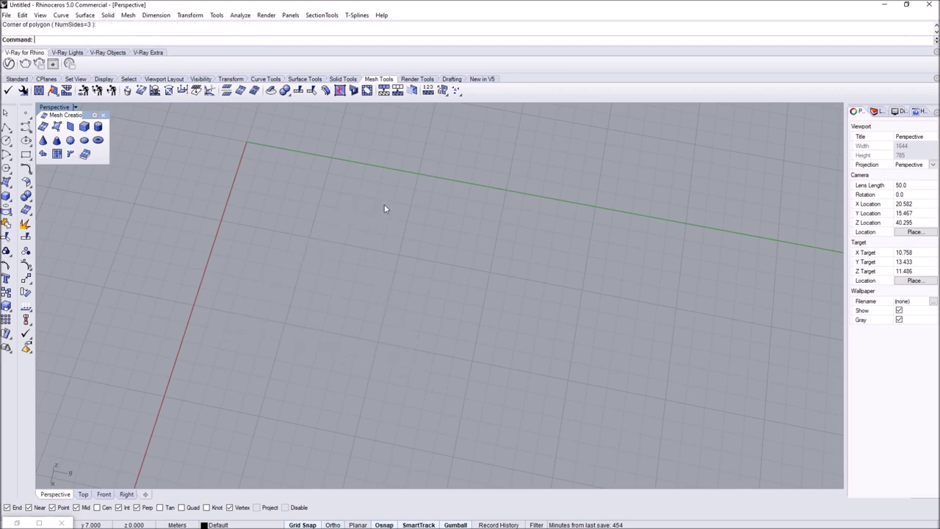
Set the Perspective viewport's display mode to Wireframe and zoom to the selected triangle.
click(63, 109)
click(103, 89)
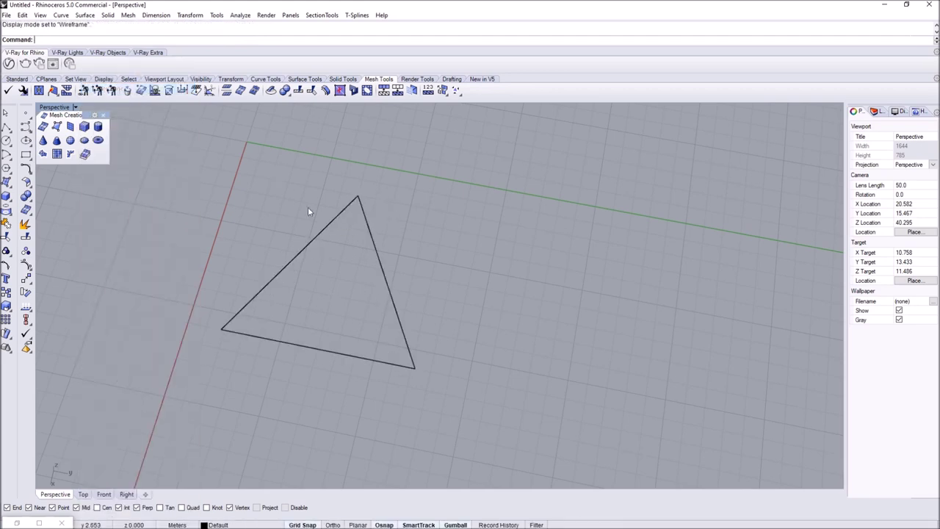
click(7, 127)
key(Escape)
right_drag(367, 318, 378, 341)
drag(466, 403, 289, 301)
text(z)
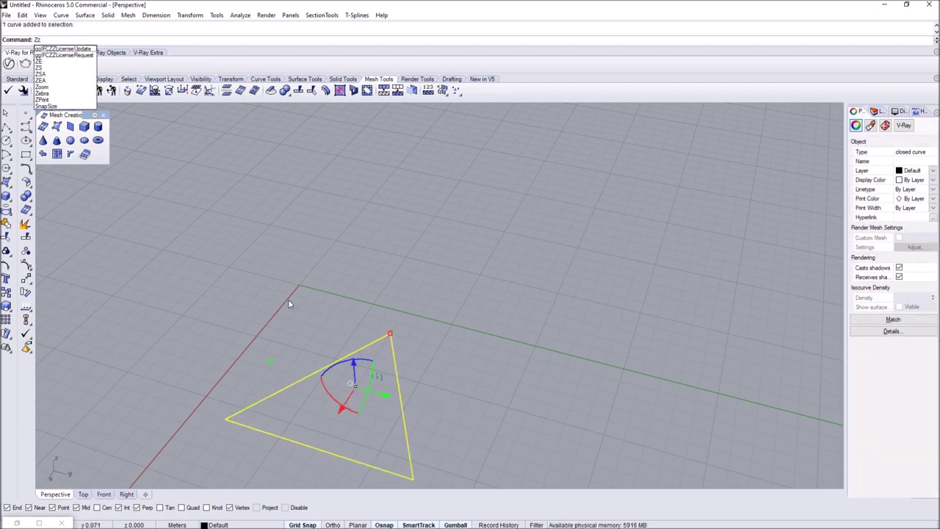
key(Return)
text(s)
key(Return)
key(Escape)
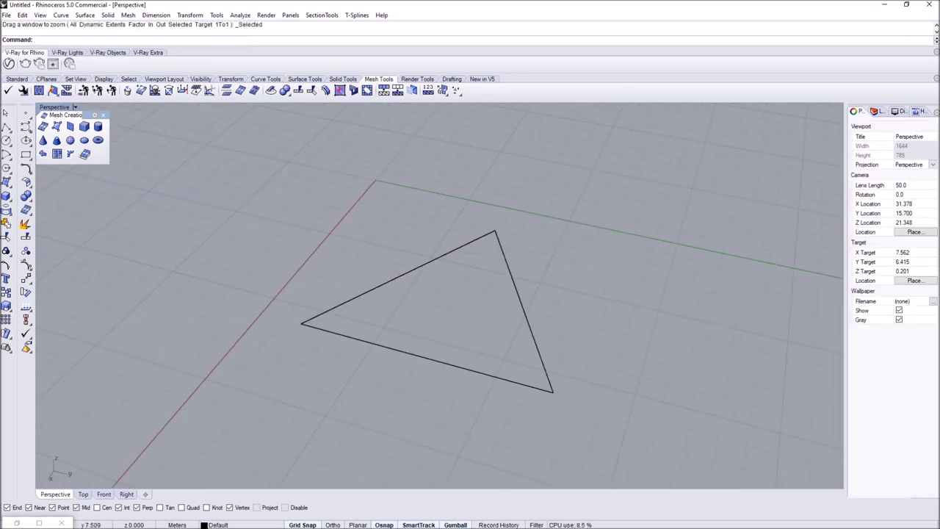
Copy the triangle vertically so that a second triangle sits above the original.
text(Copy)
key(Return)
drag(459, 305, 403, 243)
key(Return)
click(485, 327)
click(487, 269)
key(Return)
Draw a polyline from the midpoint of an upper-triangle edge to the midpoint of an adjacent lower-triangle edge.
right_drag(529, 260, 85, 154)
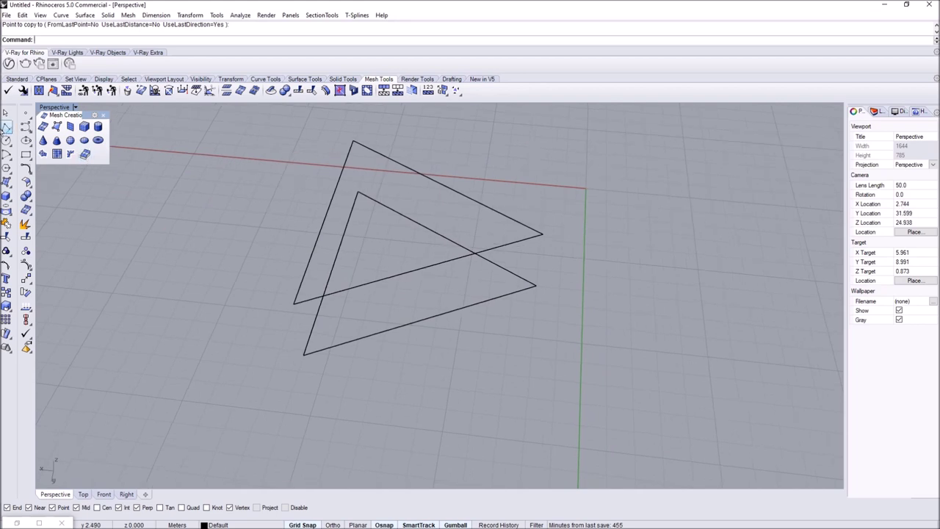
click(5, 126)
right_drag(456, 221, 399, 203)
click(377, 185)
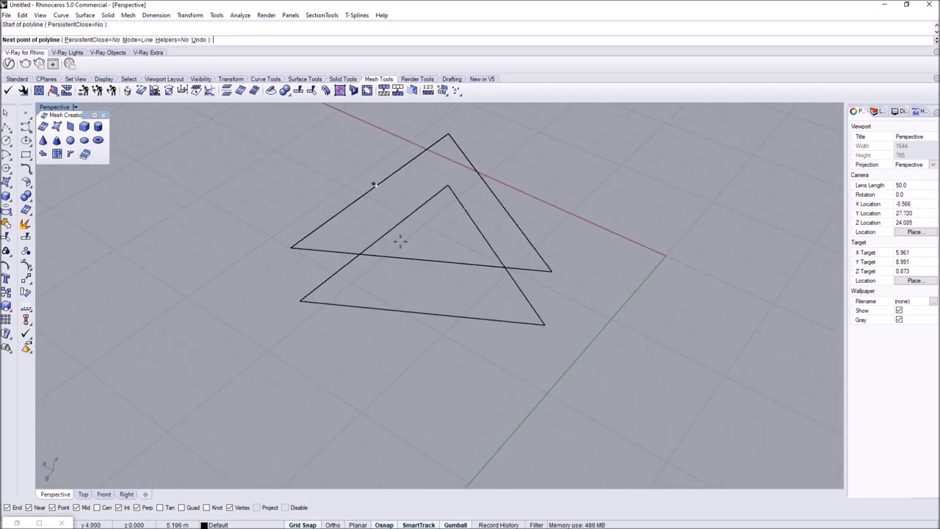
click(415, 315)
key(Return)
Draw two more polylines joining lower-edge midpoints to adjacent upper-edge midpoints, completing the three crossing diagonals between the triangles.
right_drag(419, 310, 307, 344)
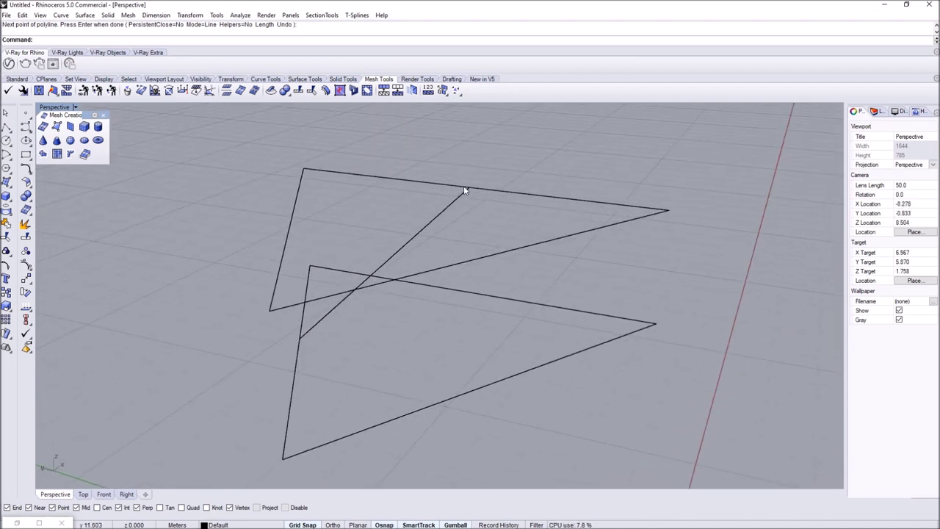
right_drag(511, 242, 433, 243)
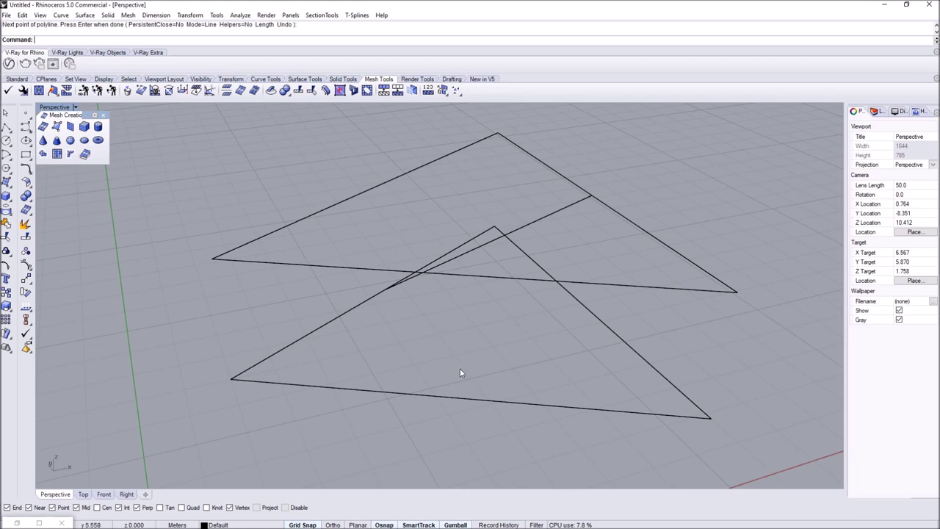
right_drag(401, 297, 546, 181)
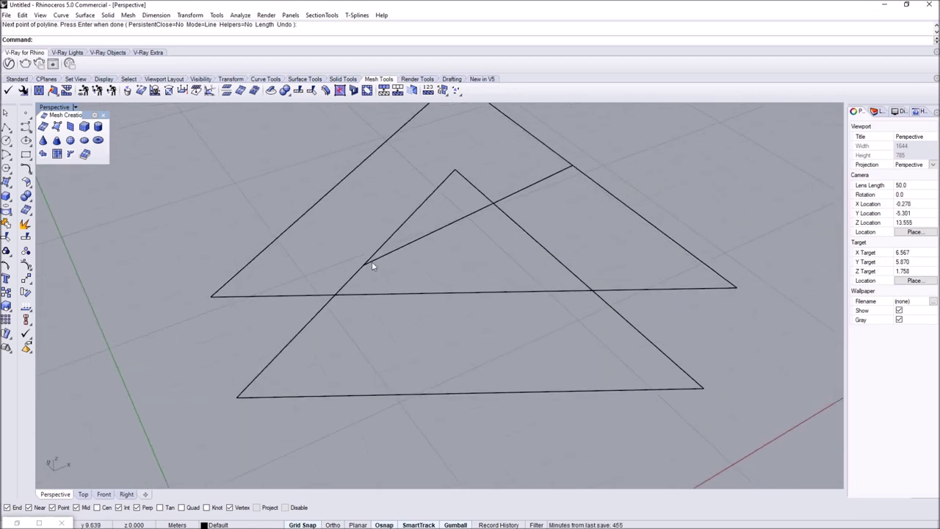
shift+right_drag(492, 204, 531, 221)
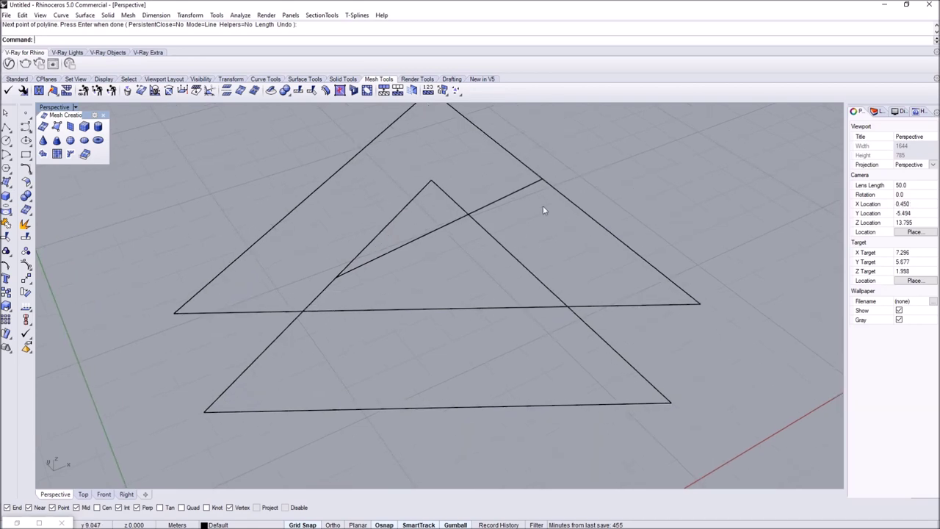
right_click(526, 257)
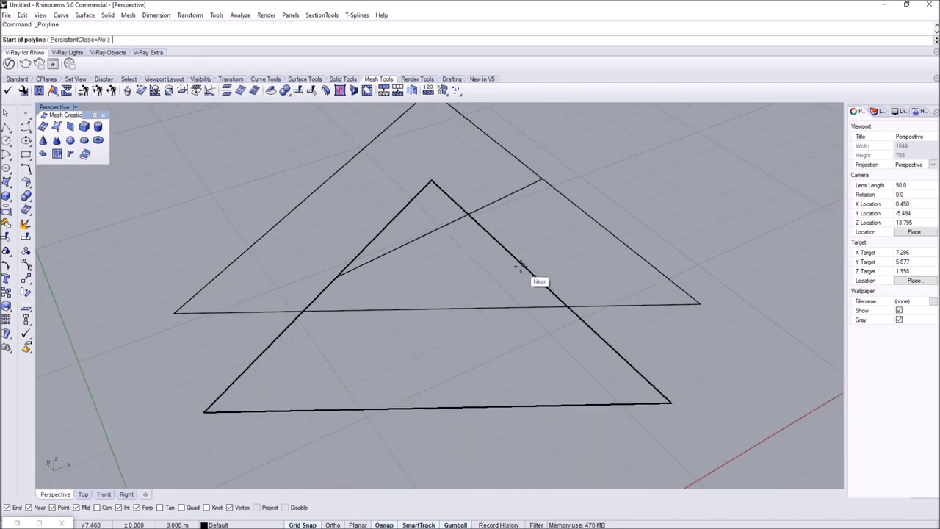
click(530, 277)
right_drag(531, 278, 514, 241)
click(393, 232)
key(Return)
key(Return)
click(455, 272)
click(514, 240)
key(Return)
Bring up the Grasshopper window beside the viewport, with the stacked triangles kept in view.
right_drag(487, 269, 430, 303)
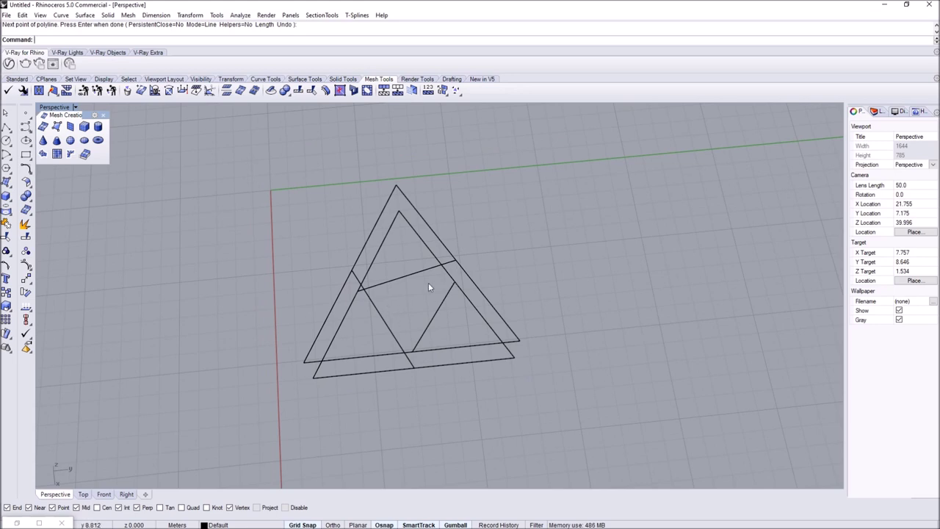
right_drag(432, 237, 335, 309)
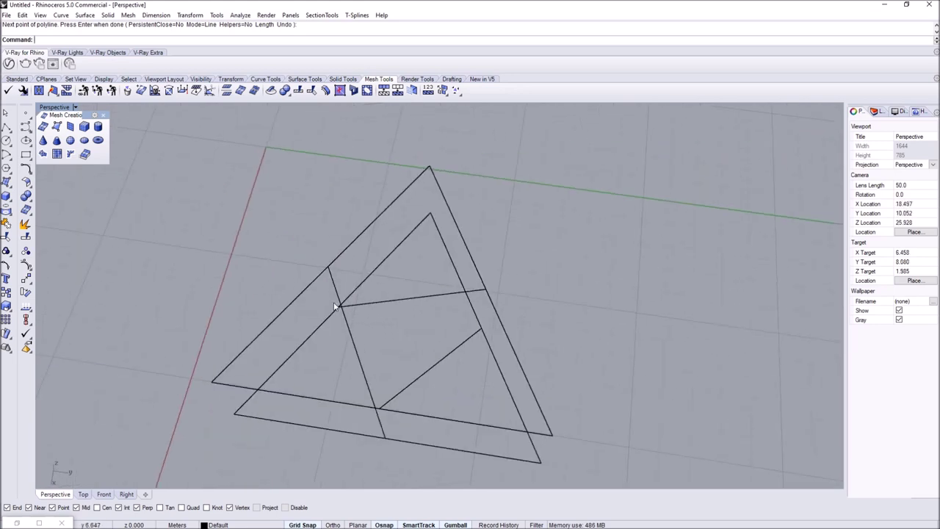
right_drag(432, 331, 399, 318)
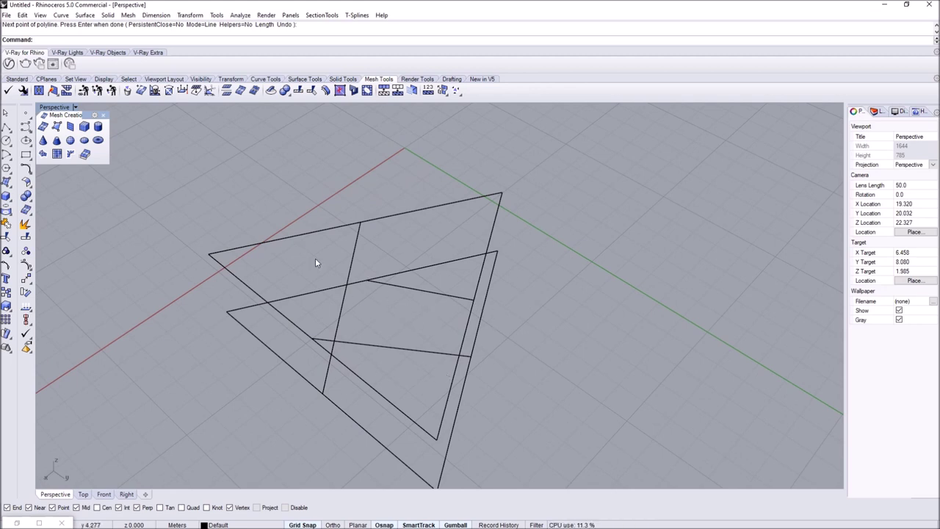
scroll(379, 300, down, 12)
scroll(382, 310, up, 6)
right_drag(385, 311, 287, 332)
click(17, 523)
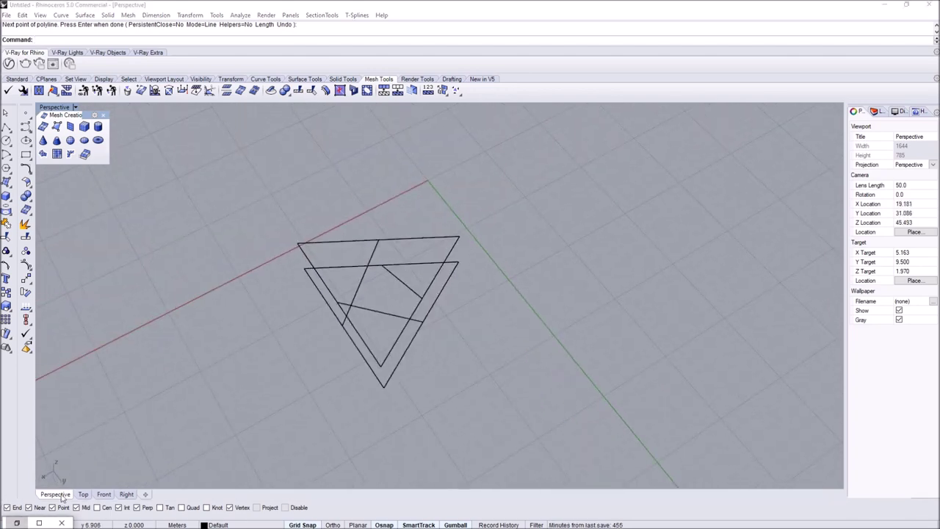
drag(512, 48, 570, 46)
scroll(271, 293, down, 7)
mouse_move(281, 292)
right_down()
mouse_move(309, 328)
mouse_move(289, 302)
right_up()
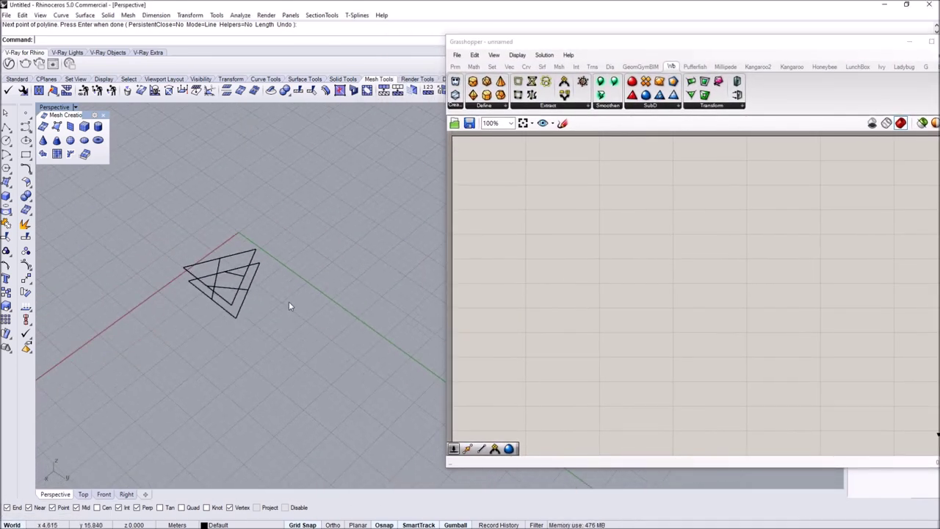
Place a Mesh parameter on the empty Grasshopper canvas.
double_click(555, 237)
text(mesh)
click(540, 211)
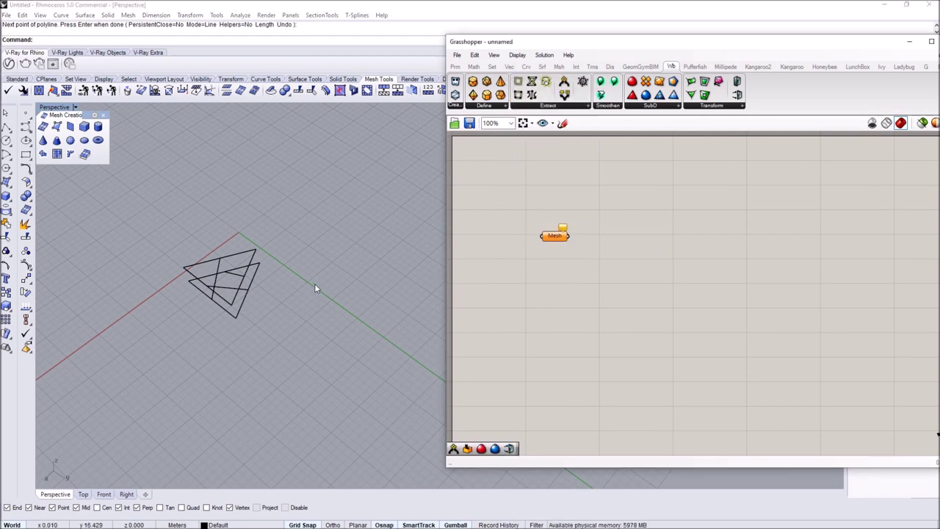
Draw a single triangular mesh face with 3DFace on the ground plane beside the stacked triangles.
right_drag(315, 292, 230, 246)
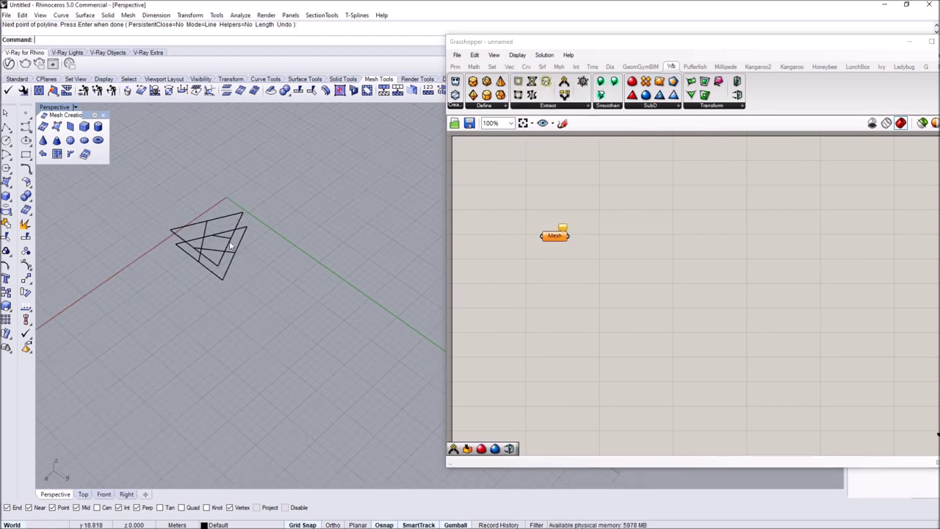
click(57, 127)
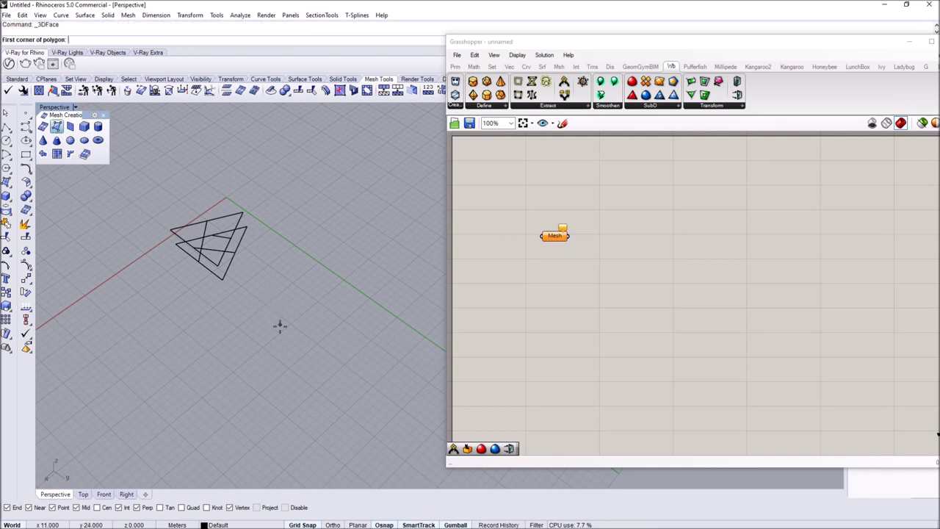
scroll(213, 328, up, 3)
click(195, 326)
click(339, 277)
click(303, 416)
key(Return)
right_drag(297, 379, 330, 332)
click(75, 108)
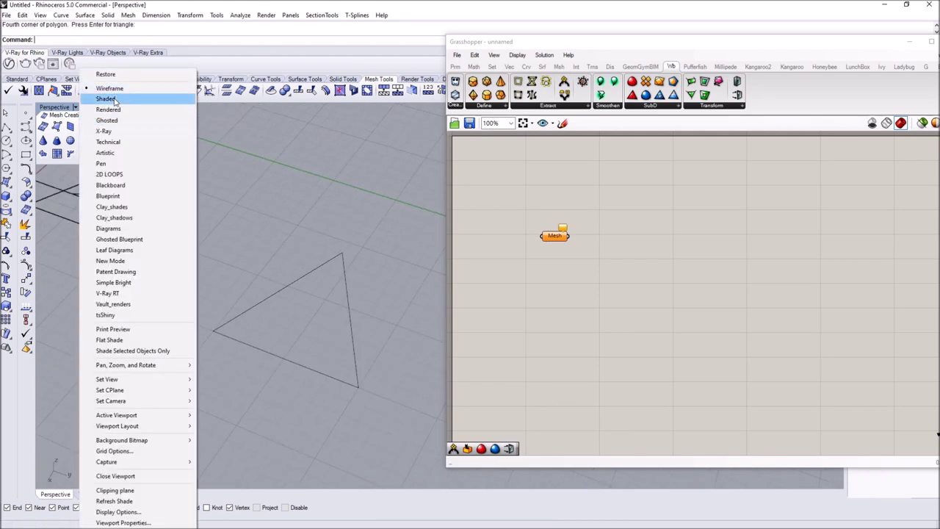
right_drag(366, 328, 338, 339)
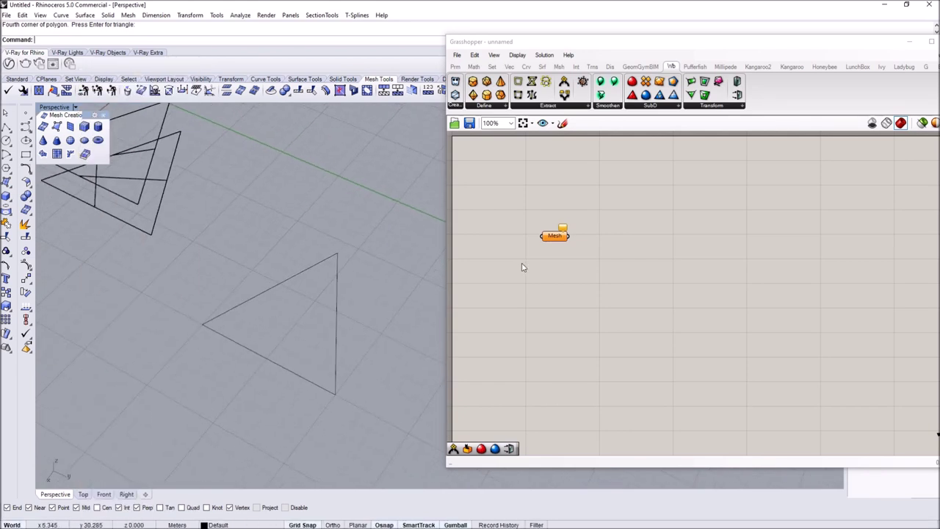
double_click(624, 265)
text(ofdf)
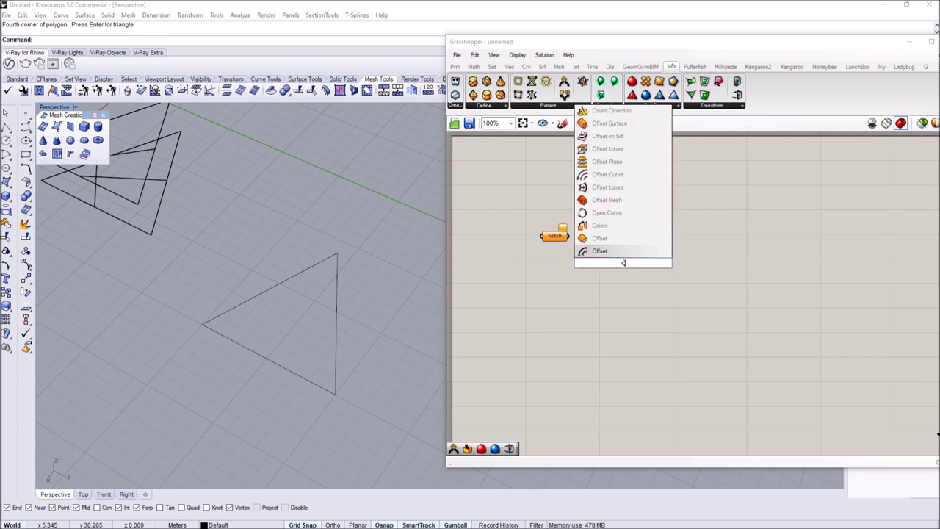
key(BackSpace)
key(BackSpace)
text(f)
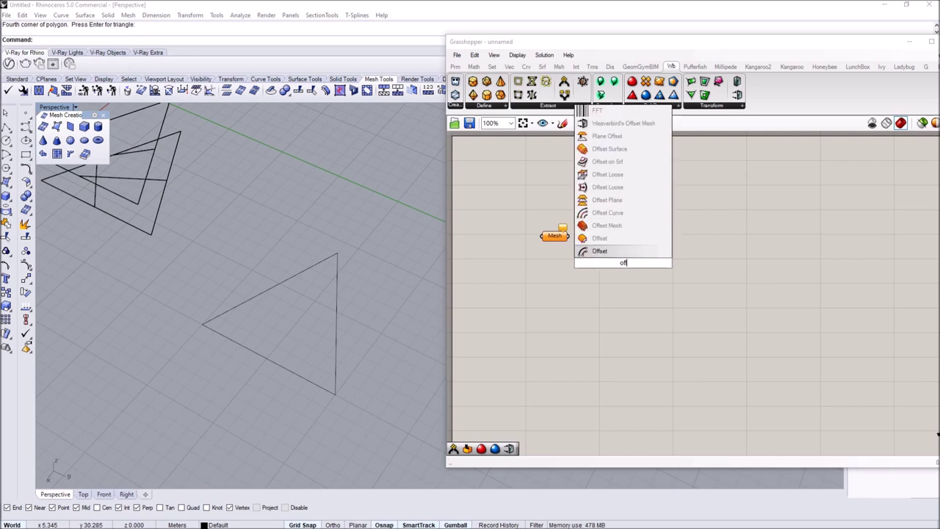
text(set mesh)
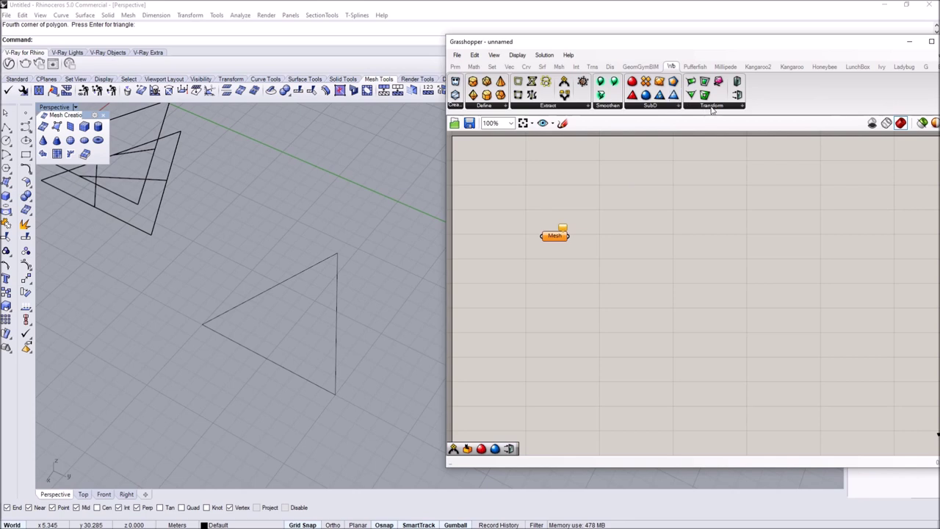
Place Weaverbird's Offset Mesh component and assign the triangular mesh face to the Mesh parameter.
click(712, 107)
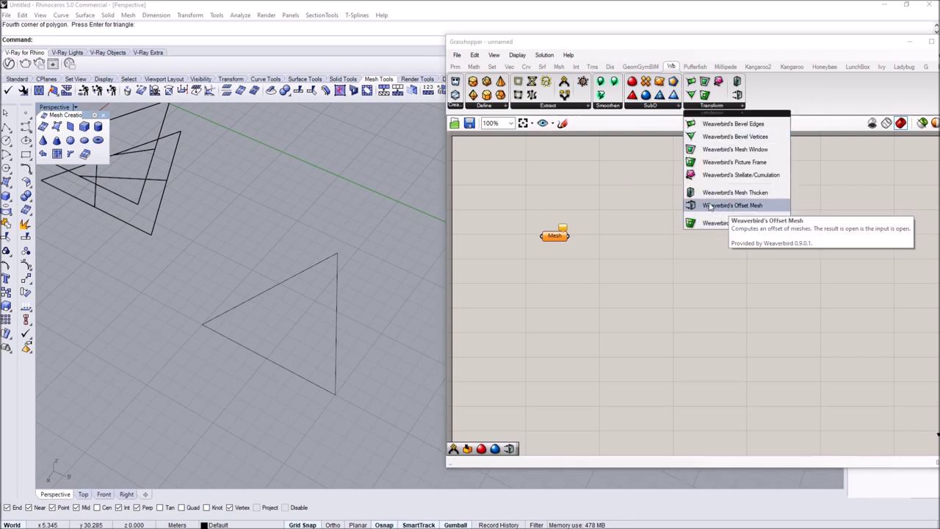
drag(731, 207, 639, 266)
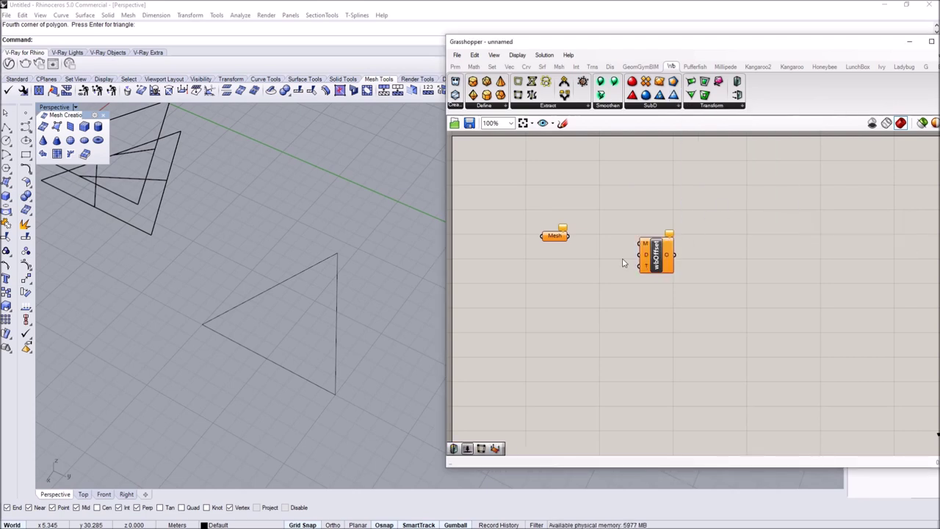
click(337, 293)
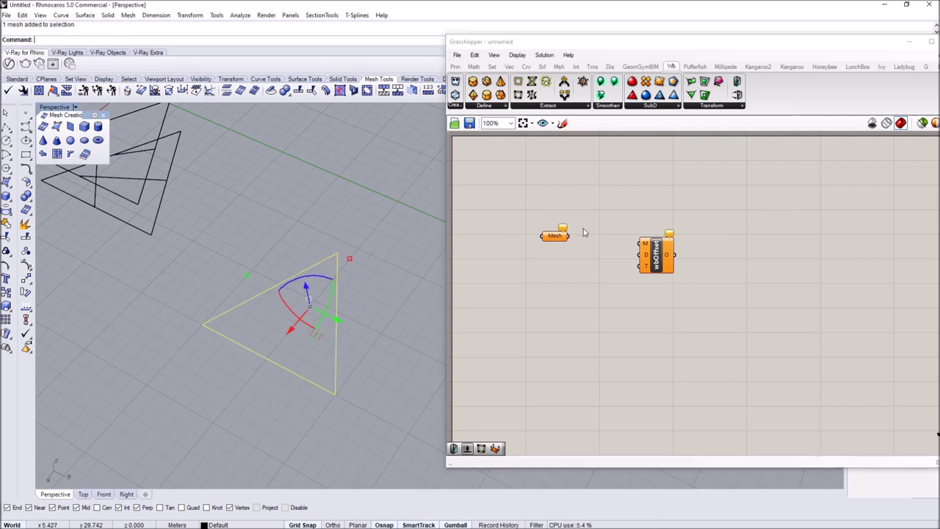
right_click(552, 241)
click(597, 382)
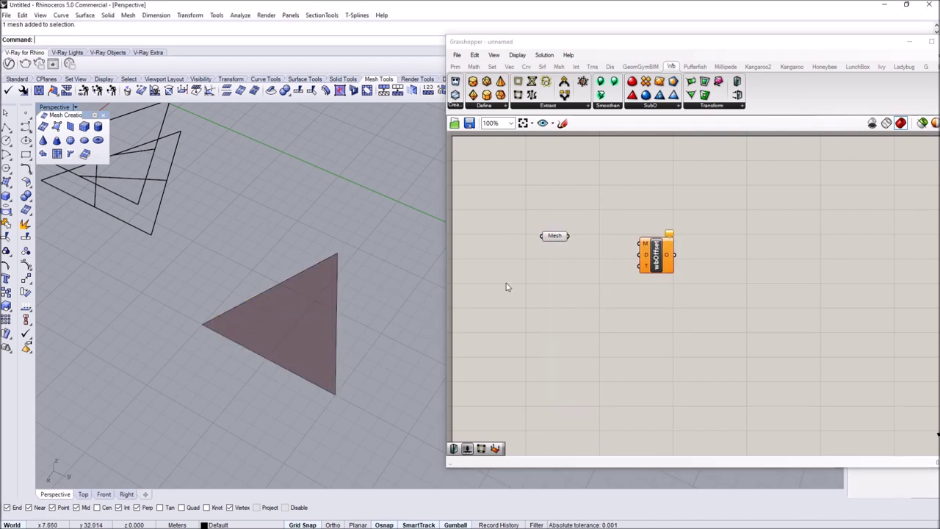
Connect the Mesh parameter to the Offset Mesh component's mesh input and inspect the offset direction in the viewport.
drag(572, 240, 666, 271)
right_drag(376, 268, 365, 219)
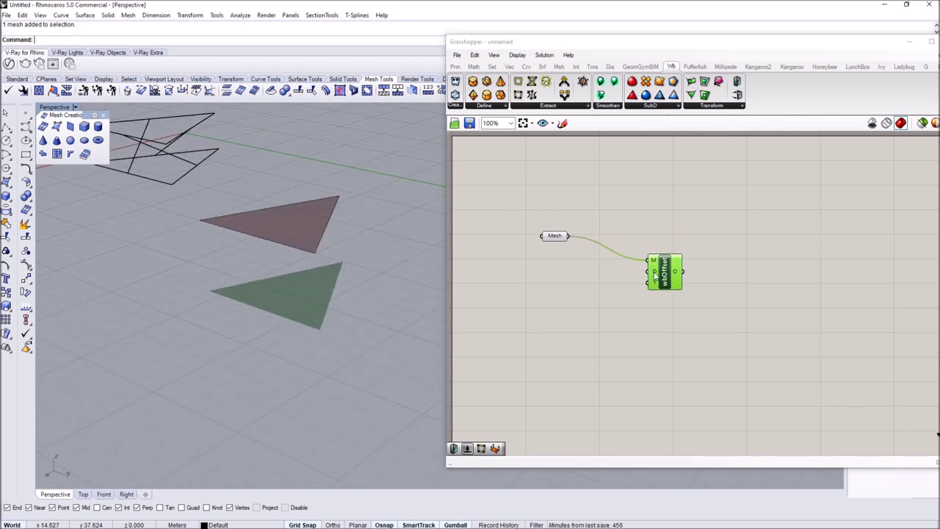
right_drag(304, 265, 269, 237)
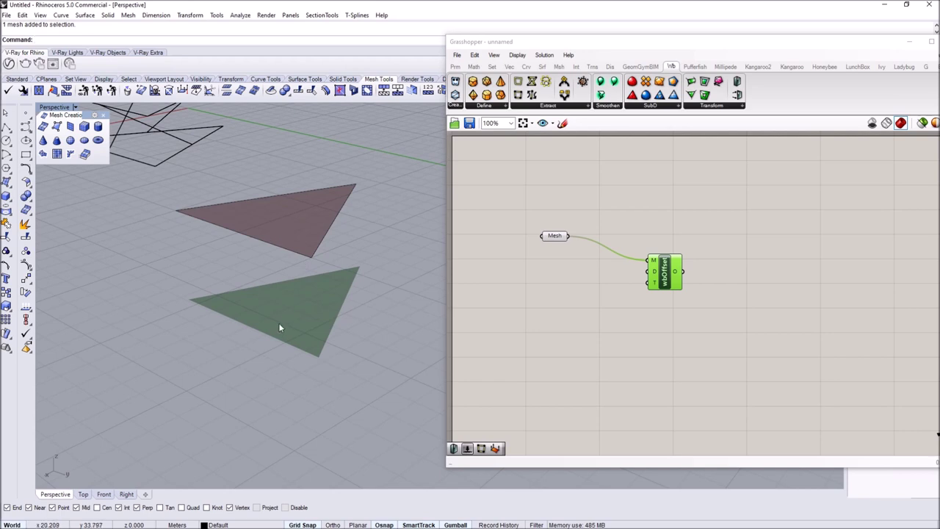
right_drag(299, 280, 299, 240)
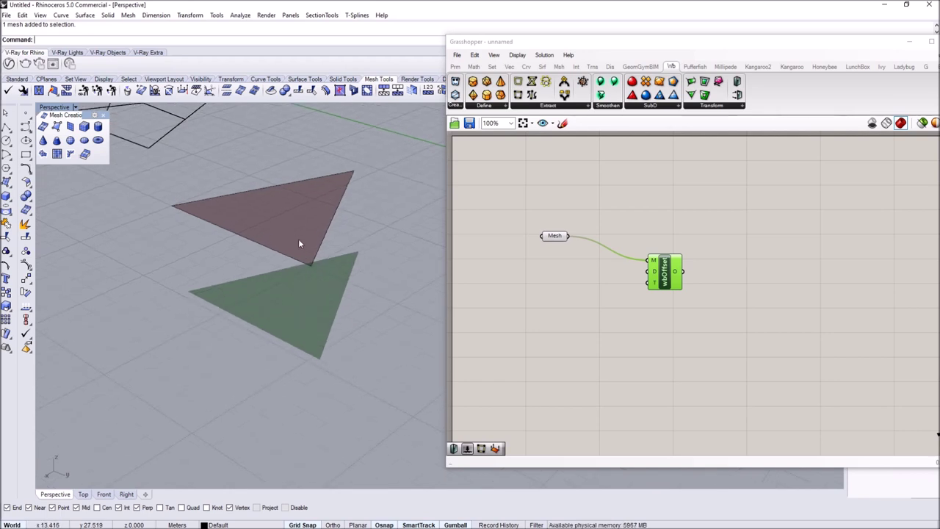
Flip the direction of the triangular mesh so its offset goes to the opposite side.
click(272, 199)
text(Flip)
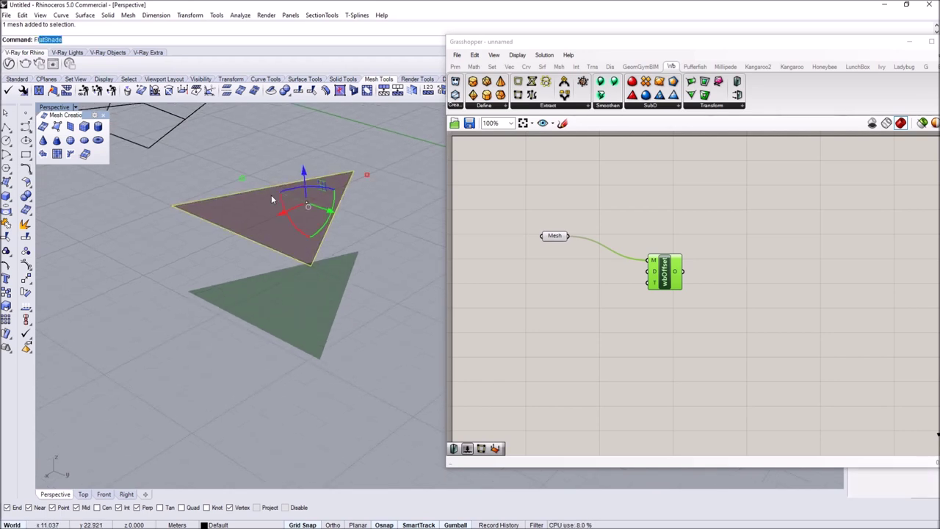
key(Return)
key(Escape)
right_drag(287, 239, 295, 324)
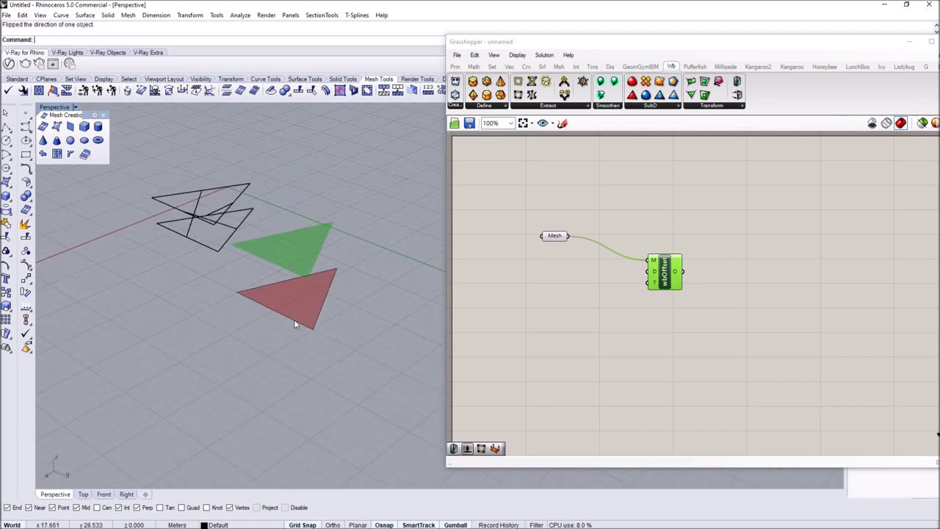
scroll(307, 263, up, 3)
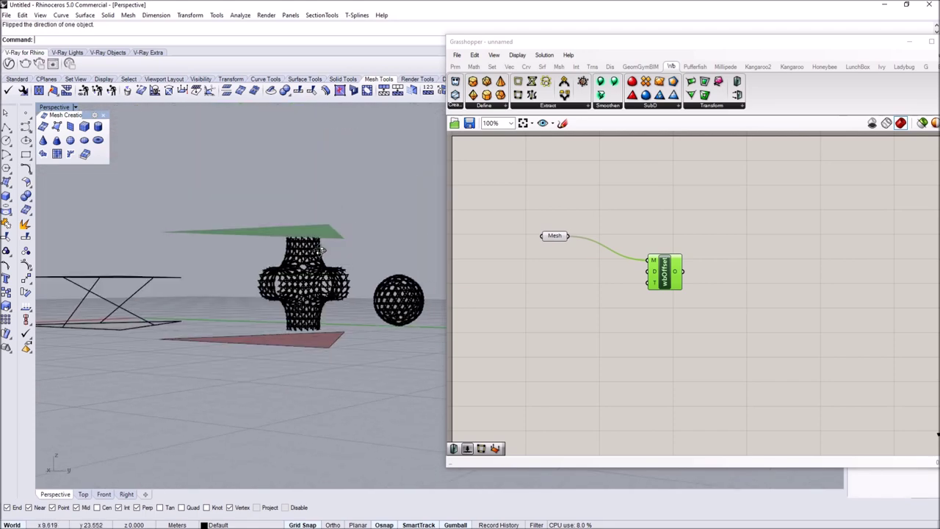
Add a number slider with value 5 and set its accuracy to one decimal digit.
double_click(546, 279)
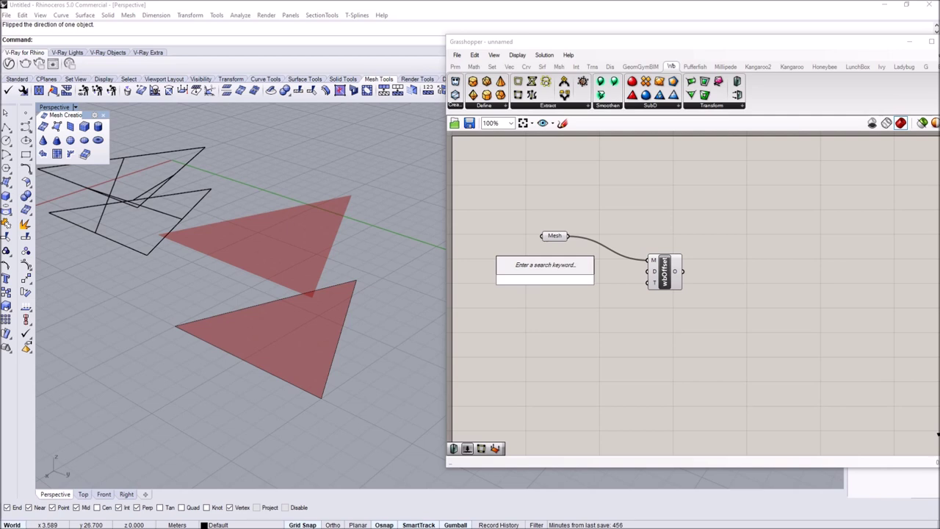
text(5)
key(Return)
scroll(581, 280, up, 2)
double_click(471, 279)
click(466, 253)
drag(497, 269, 477, 269)
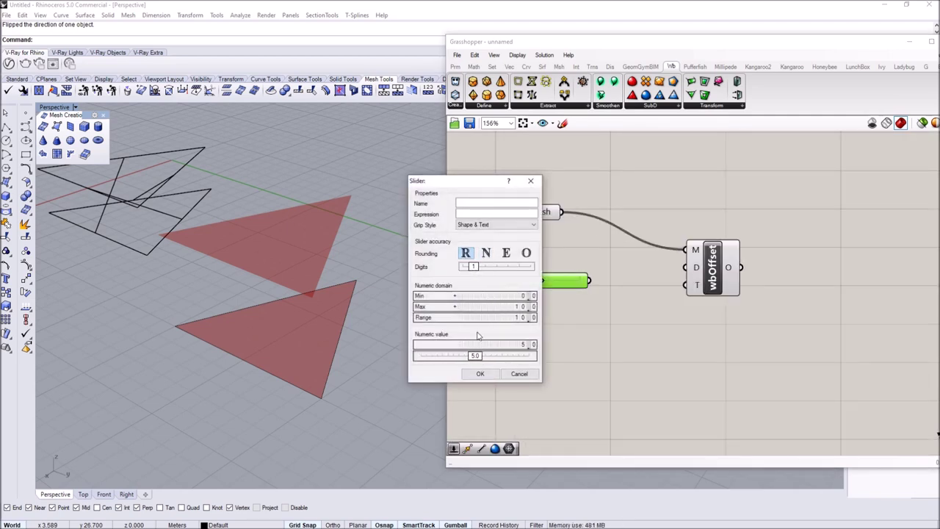
click(479, 374)
Connect the slider to the Offset Mesh distance input and lower the distance to 1.8.
drag(591, 281, 686, 267)
drag(541, 281, 527, 285)
right_drag(270, 377, 316, 356)
click(558, 321)
Rearrange the canvas, moving the Offset Mesh component and distance slider down and the Mesh parameter up to separate them.
scroll(602, 294, down, 3)
drag(659, 283, 658, 274)
click(663, 320)
drag(573, 254, 583, 208)
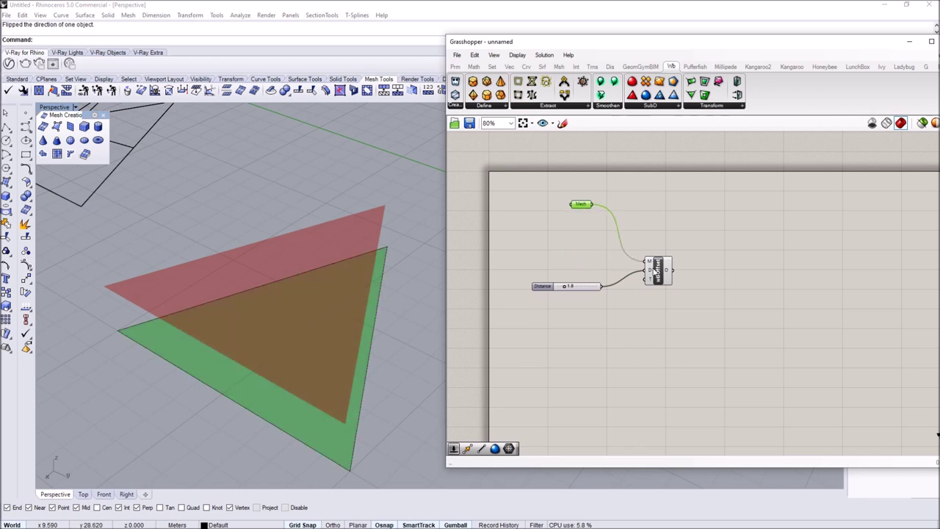
drag(659, 272, 664, 325)
click(583, 209)
drag(583, 209, 582, 225)
drag(542, 286, 532, 310)
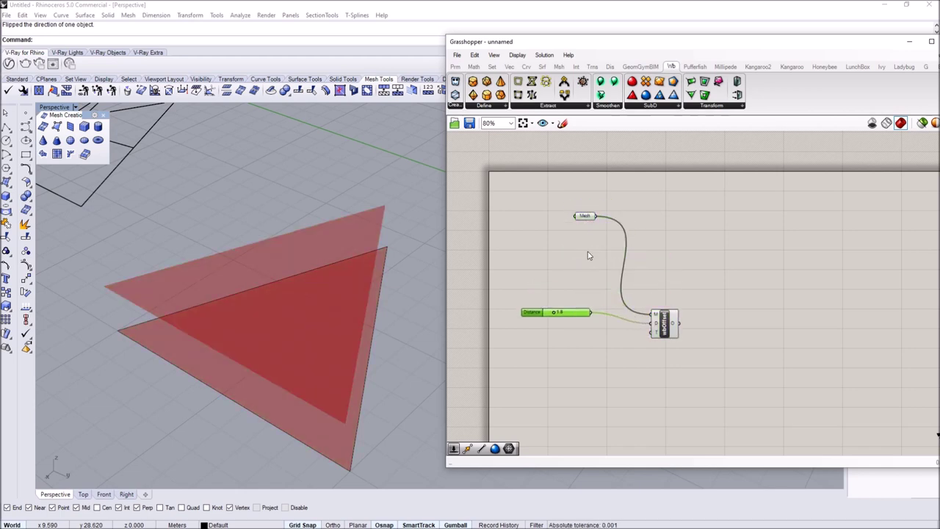
click(588, 220)
right_drag(322, 314, 258, 371)
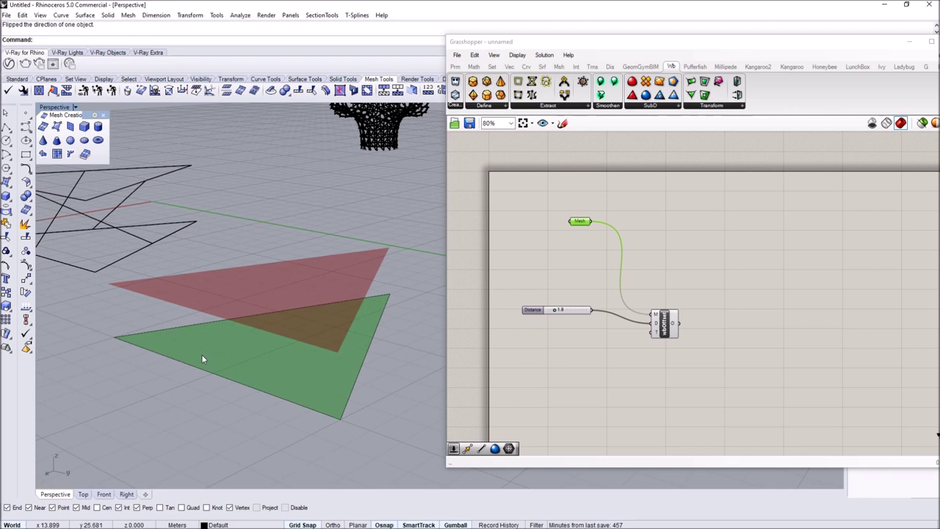
scroll(647, 246, up, 3)
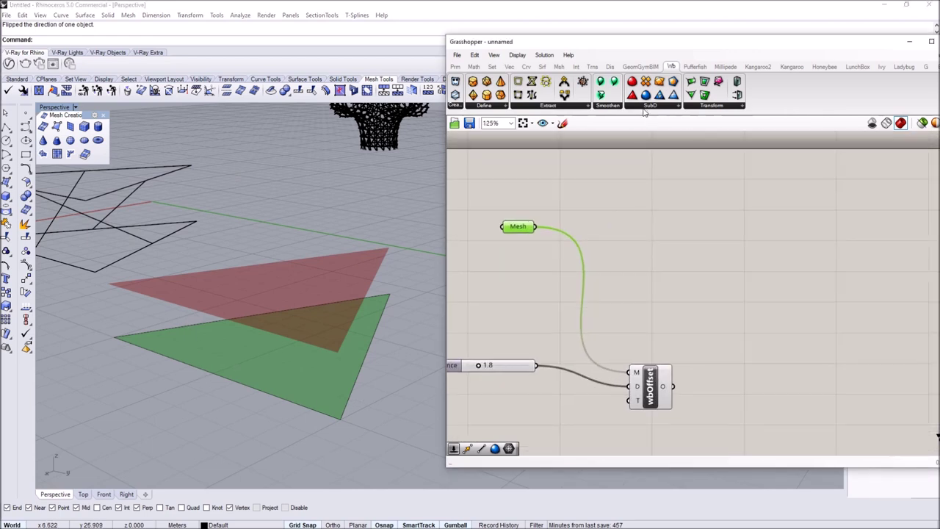
drag(542, 226, 540, 226)
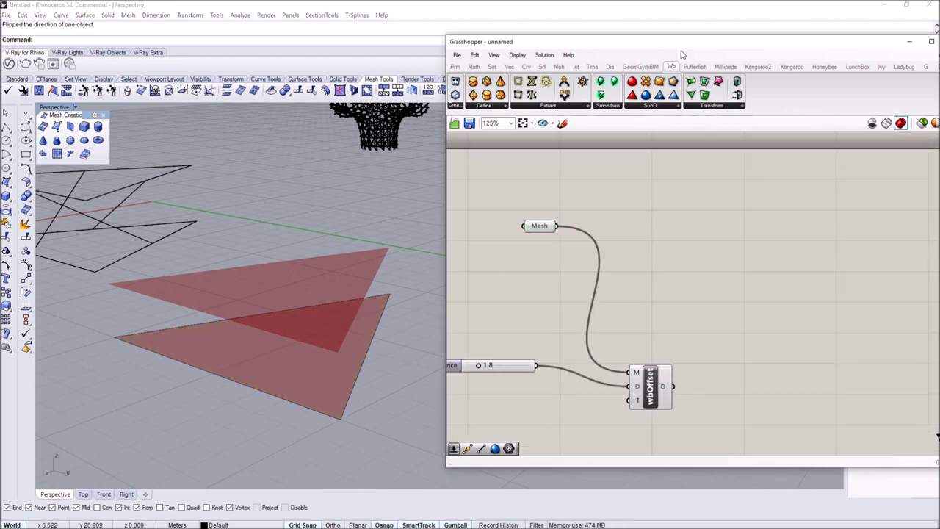
Place a Deconstruct Mesh component beside the Mesh parameter and feed the mesh into it.
click(559, 66)
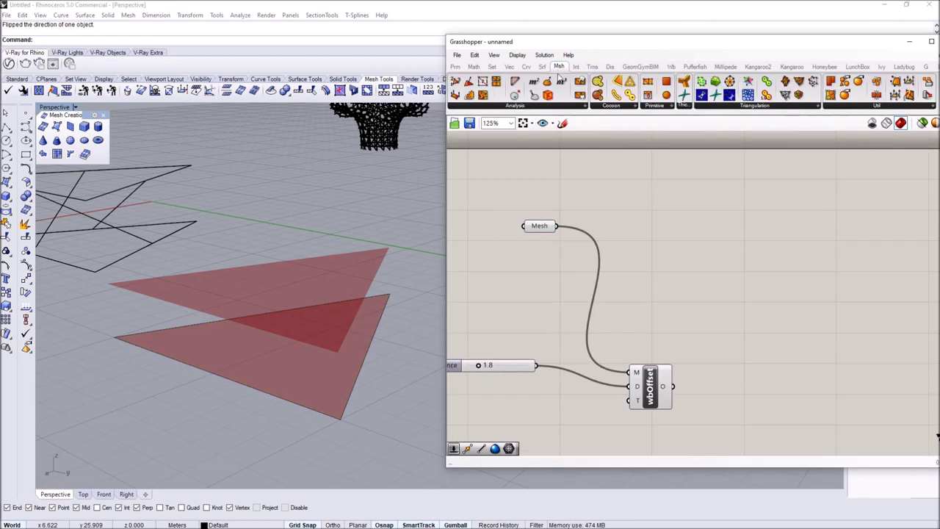
click(507, 107)
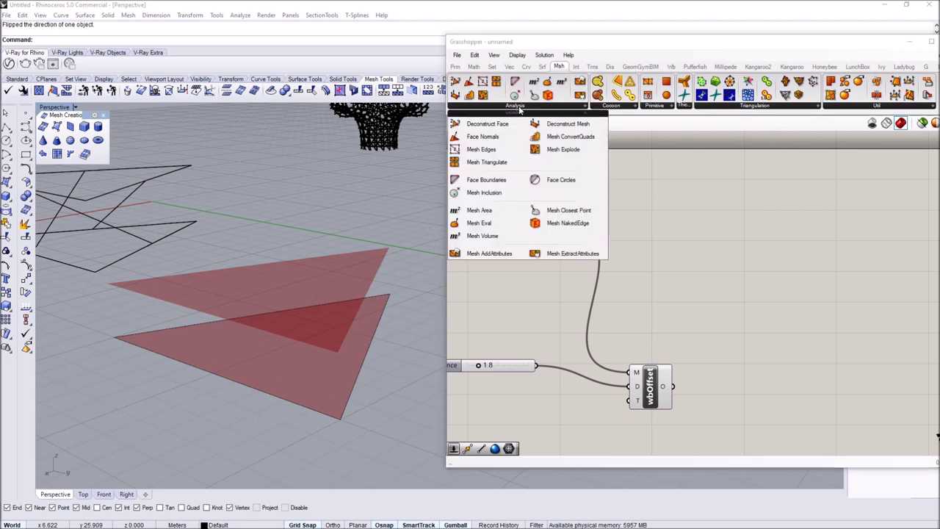
click(563, 125)
click(661, 225)
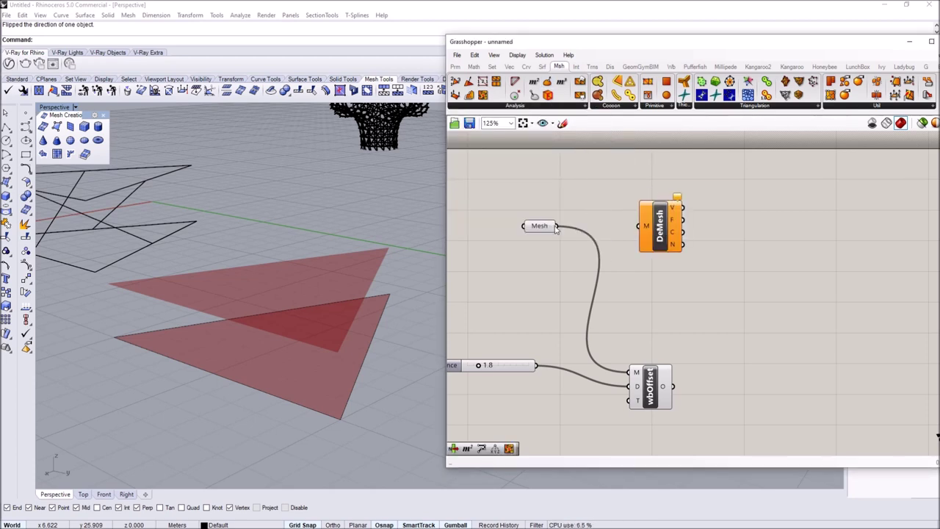
drag(645, 230, 645, 228)
scroll(653, 245, up, 3)
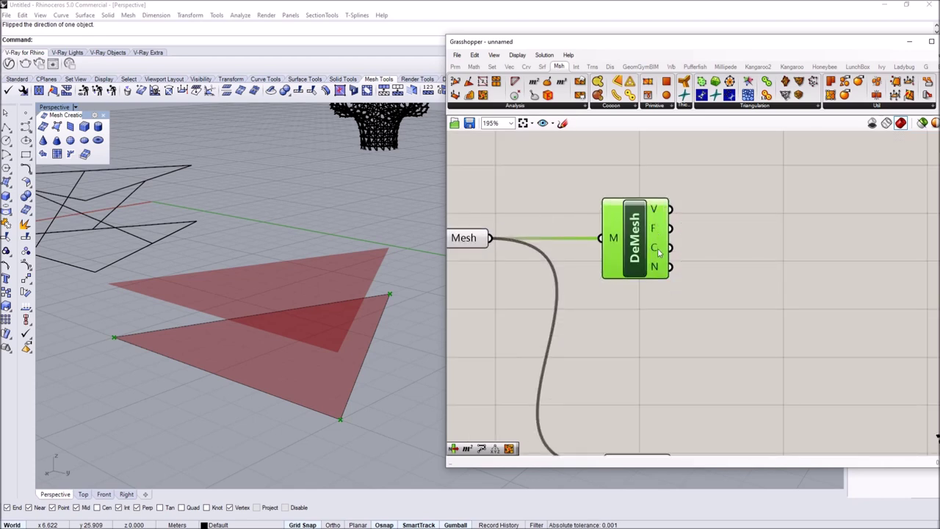
mouse_move(659, 252)
Place a Deconstruct Face component and connect the faces output of Deconstruct Mesh to it.
scroll(659, 252, down, 3)
right_drag(709, 252, 658, 240)
scroll(636, 224, up, 3)
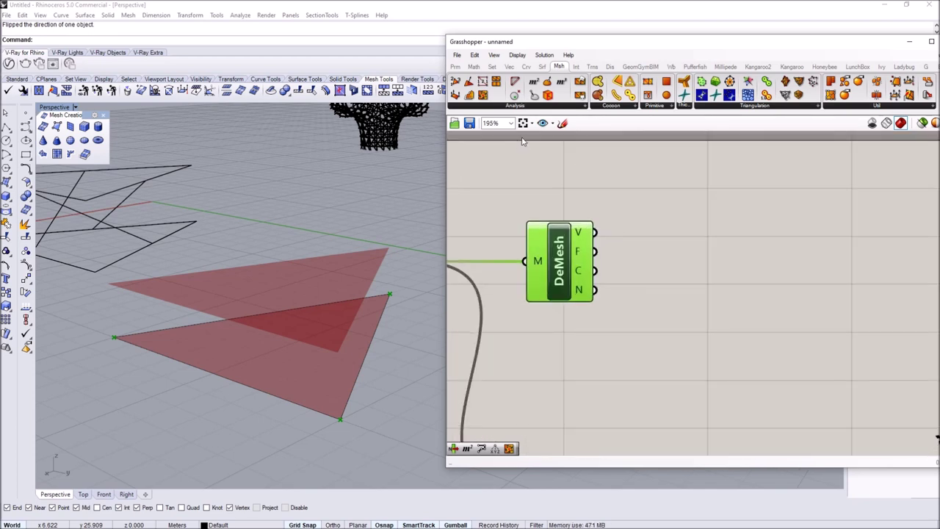
click(515, 106)
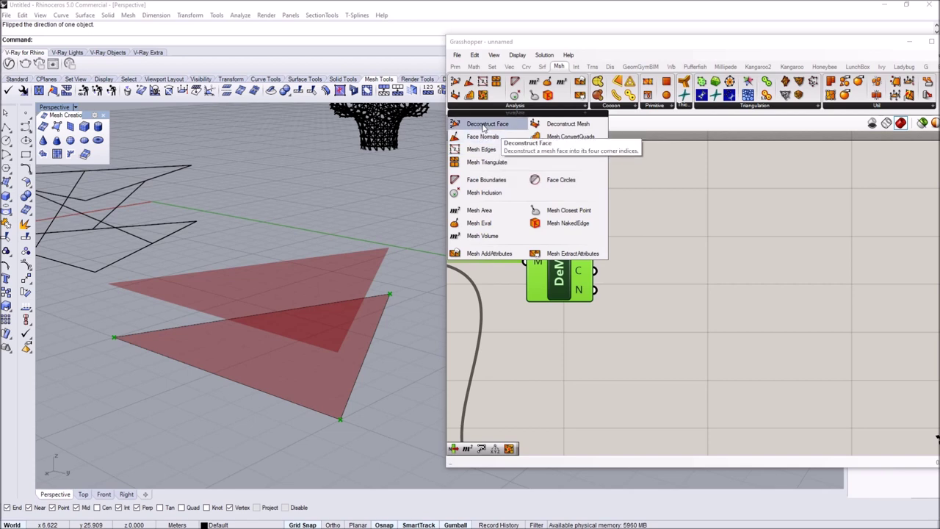
click(483, 127)
click(680, 278)
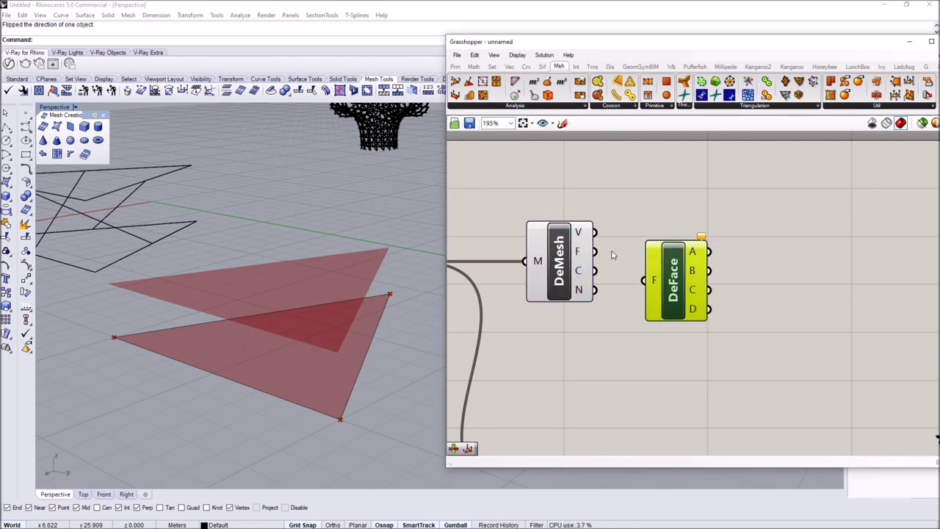
drag(633, 273, 654, 307)
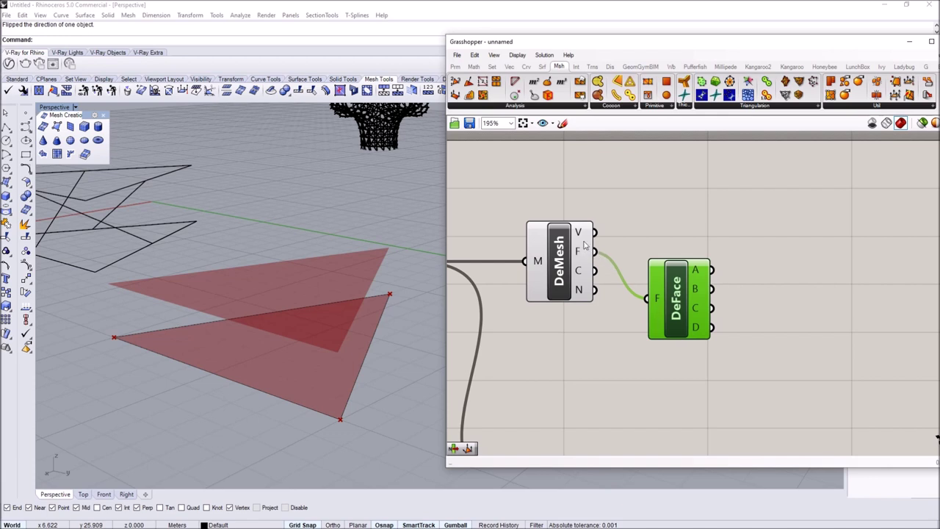
Add a List Item component, using the mesh vertices as its list and the face's corner A as its index.
right_drag(725, 279, 706, 286)
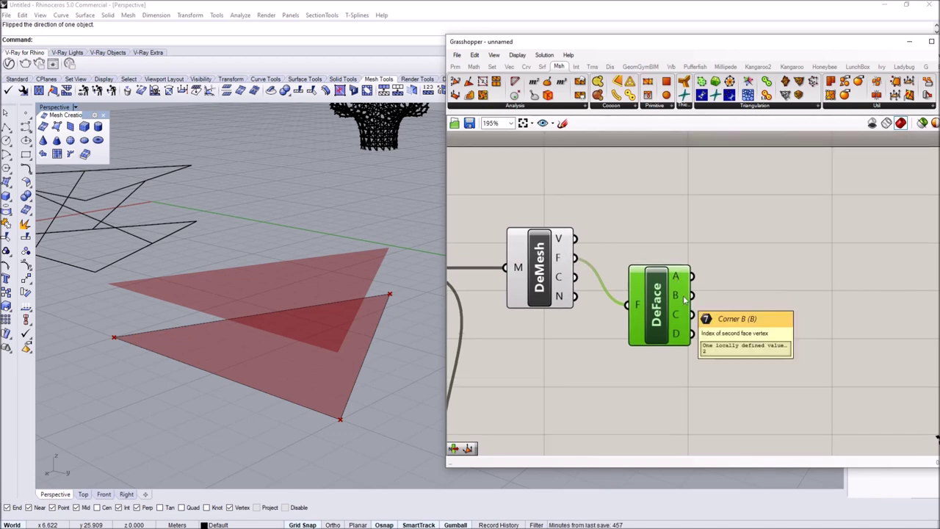
right_drag(582, 269, 548, 290)
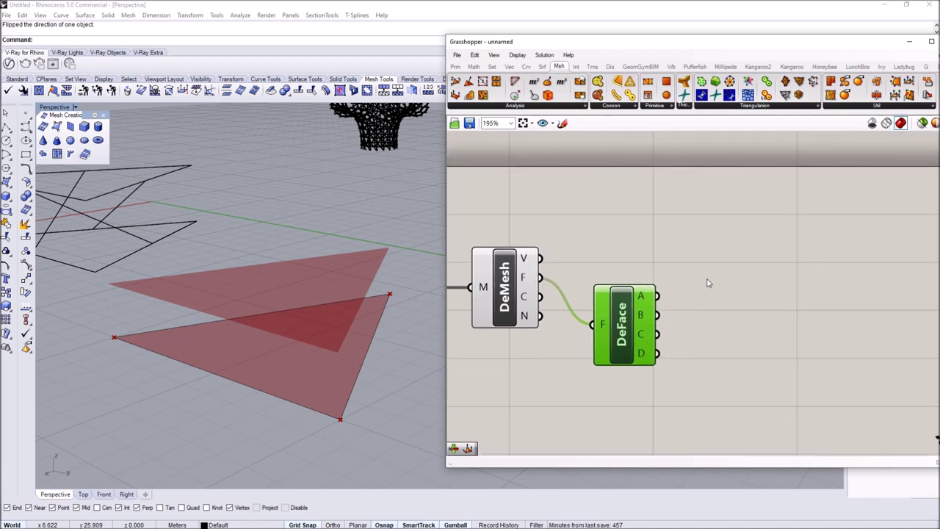
double_click(725, 279)
text(list ite)
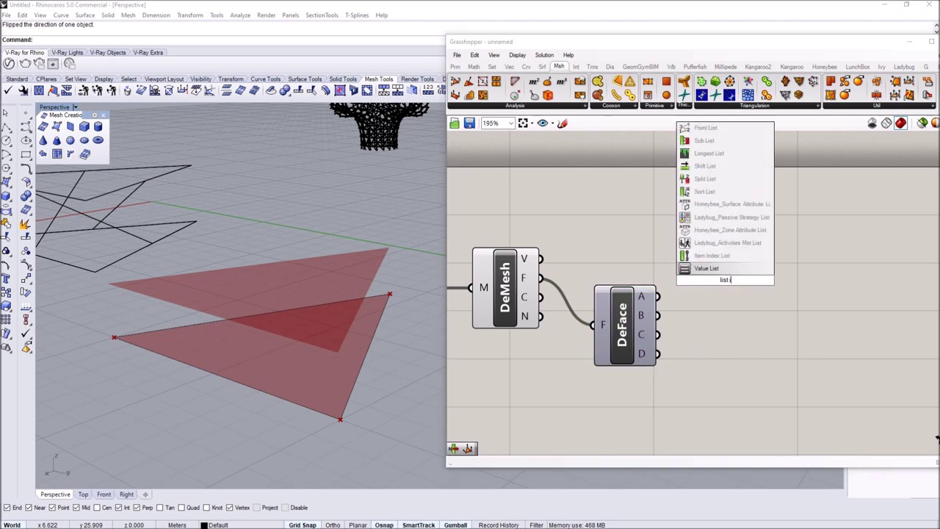
click(710, 256)
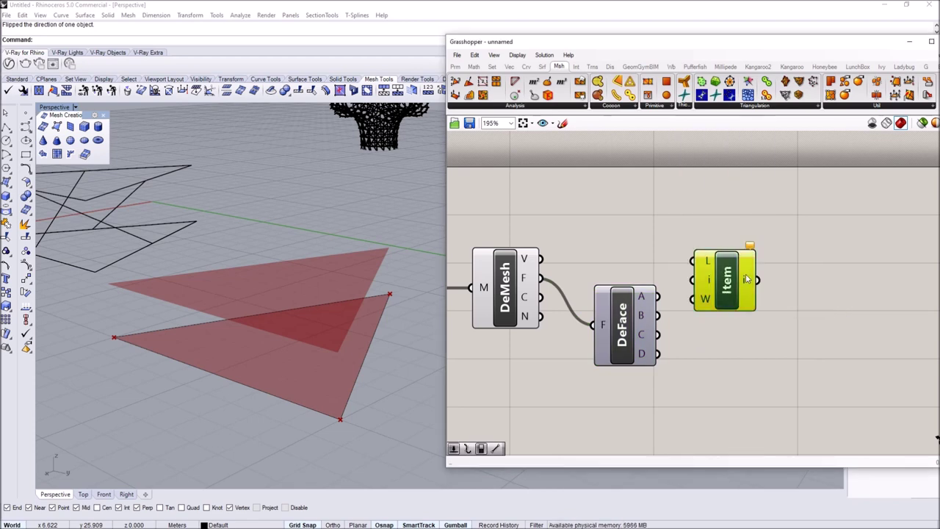
drag(726, 283, 767, 250)
drag(541, 260, 732, 230)
drag(658, 296, 734, 247)
scroll(797, 250, down, 3)
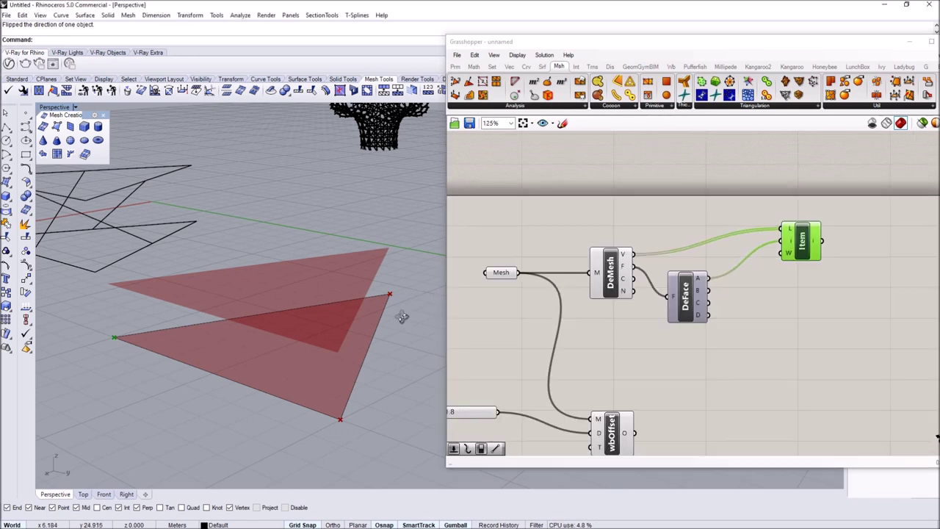
Duplicate the List Item component with its connections and place the copy directly below the original.
right_drag(402, 315, 395, 334)
right_drag(745, 285, 715, 266)
alt+drag(772, 224, 773, 266)
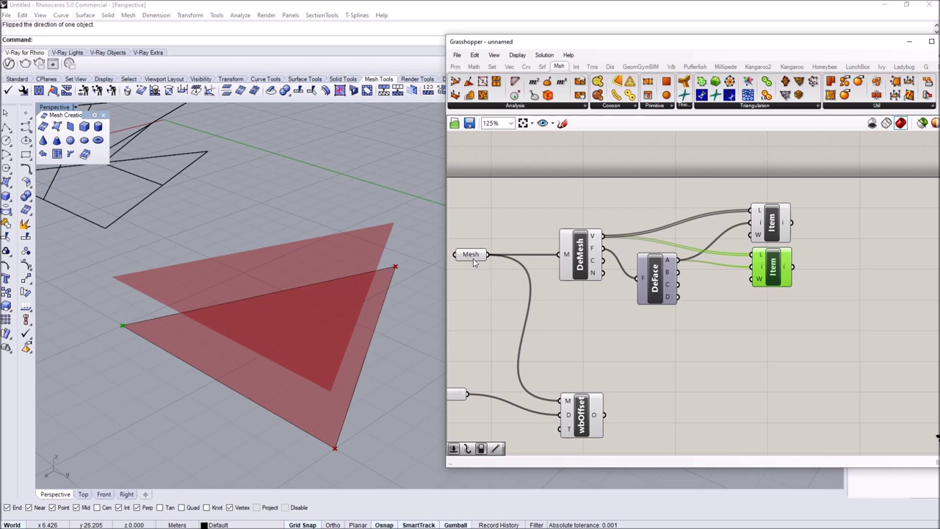
right_drag(635, 251, 612, 252)
scroll(571, 252, up, 1)
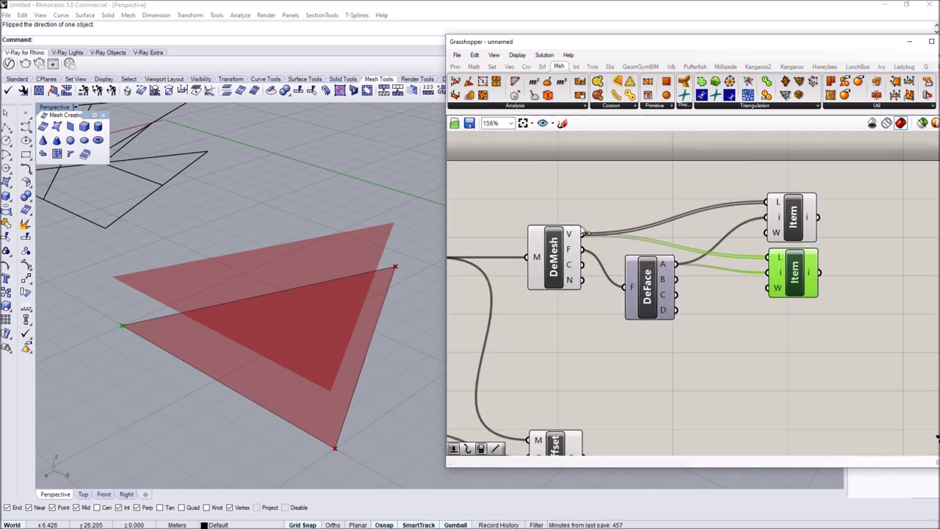
Use the face's corner B as the second List Item's index and add a third copy indexed by corner C.
right_drag(606, 238, 492, 235)
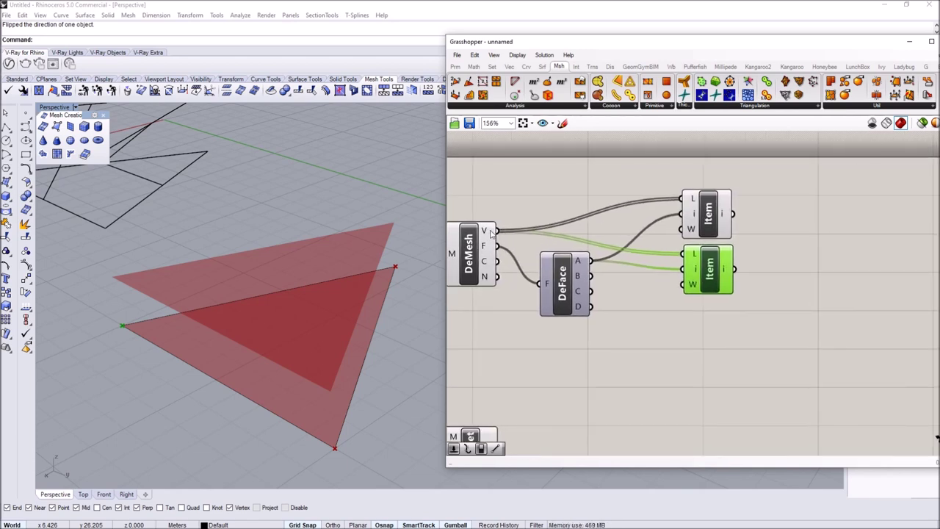
scroll(495, 235, up, 2)
scroll(481, 233, down, 1)
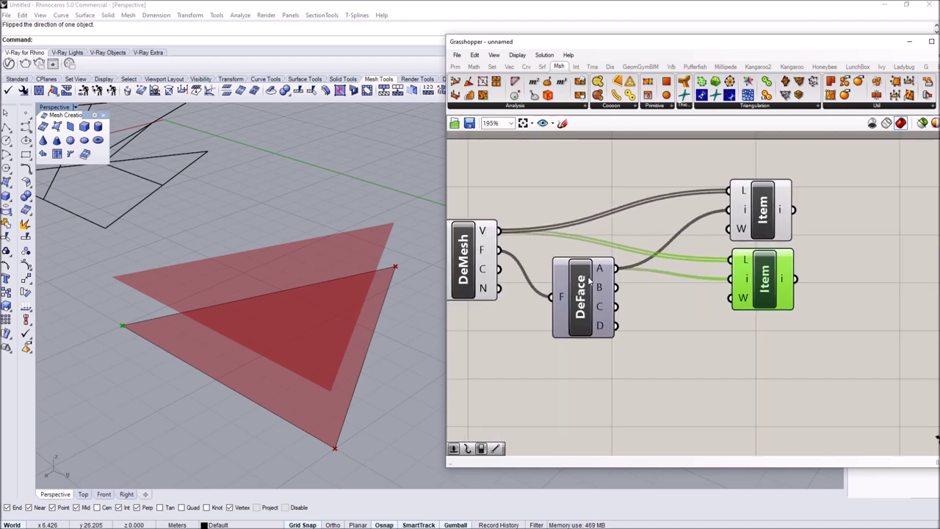
drag(616, 287, 774, 360)
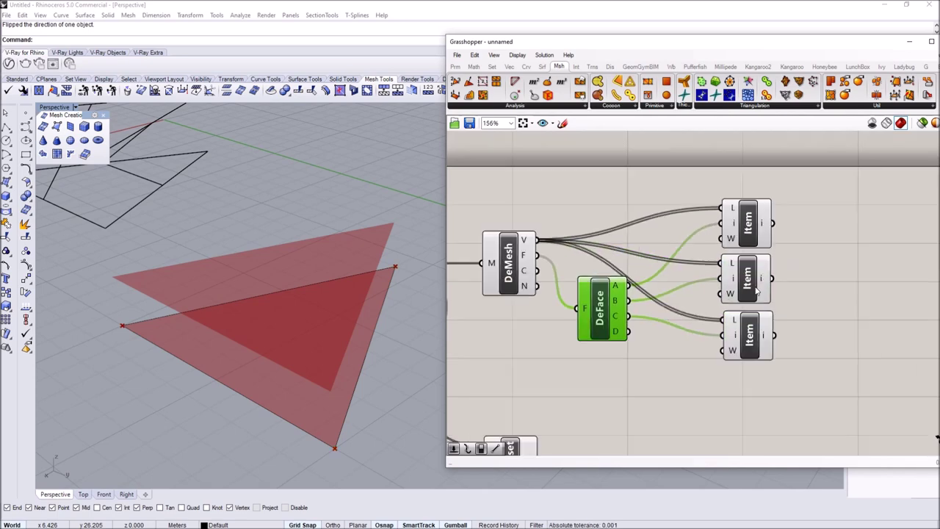
drag(693, 143, 859, 378)
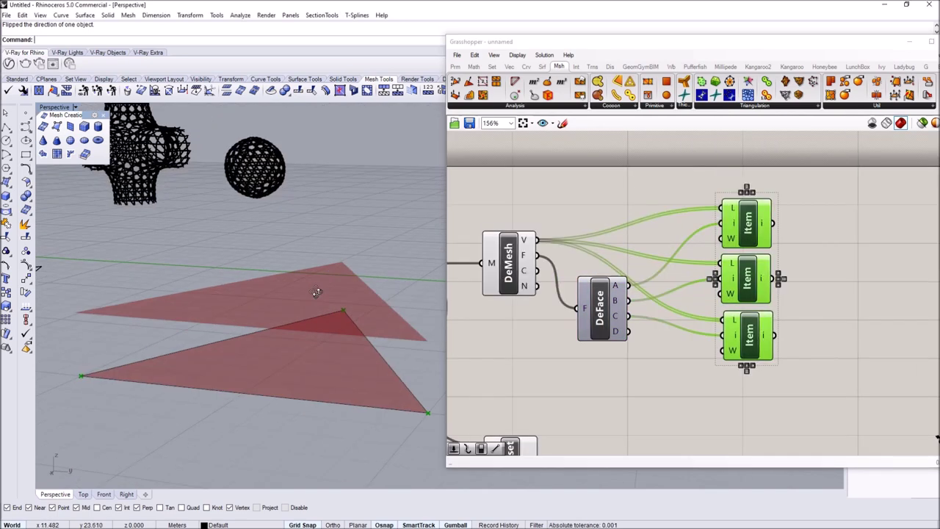
right_drag(316, 292, 410, 298)
right_drag(829, 336, 723, 336)
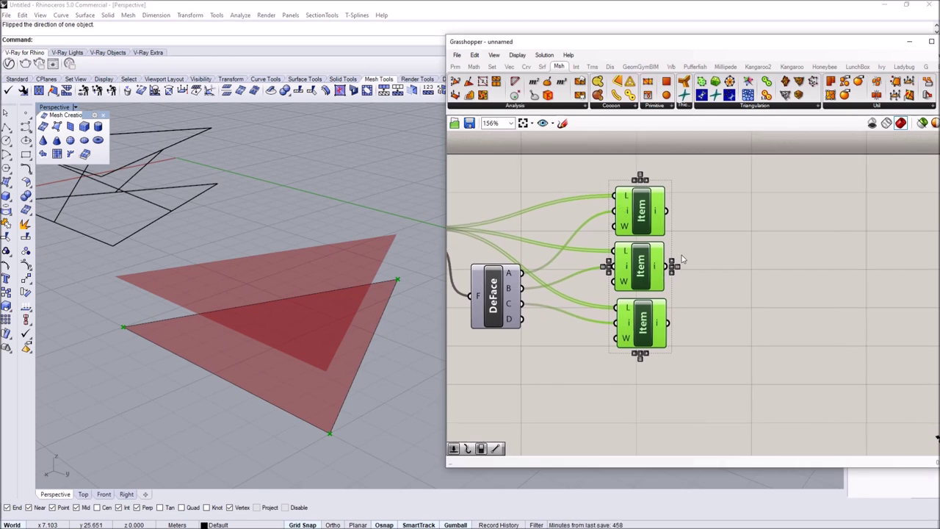
click(640, 175)
click(711, 248)
Add three Line components that join the corner vertices A to B, A to C and B to C.
right_drag(712, 248, 687, 247)
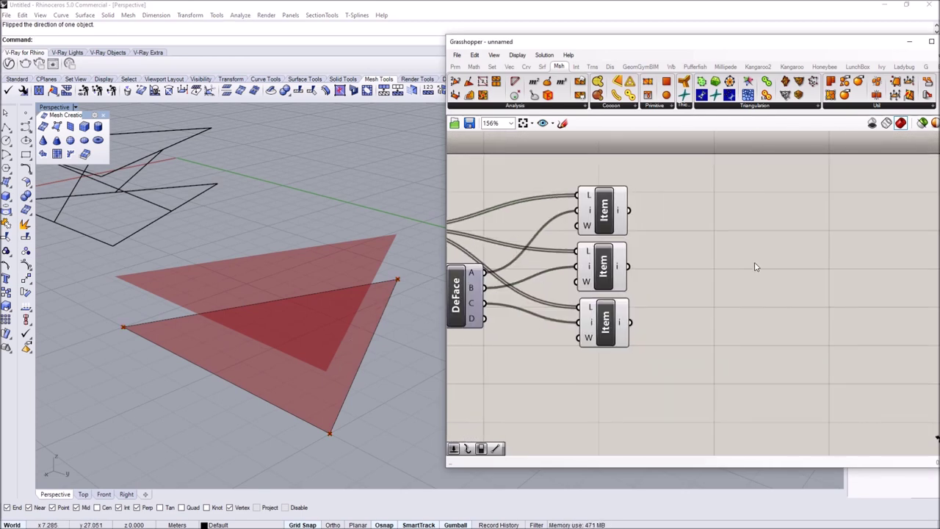
double_click(755, 263)
text(line)
click(736, 251)
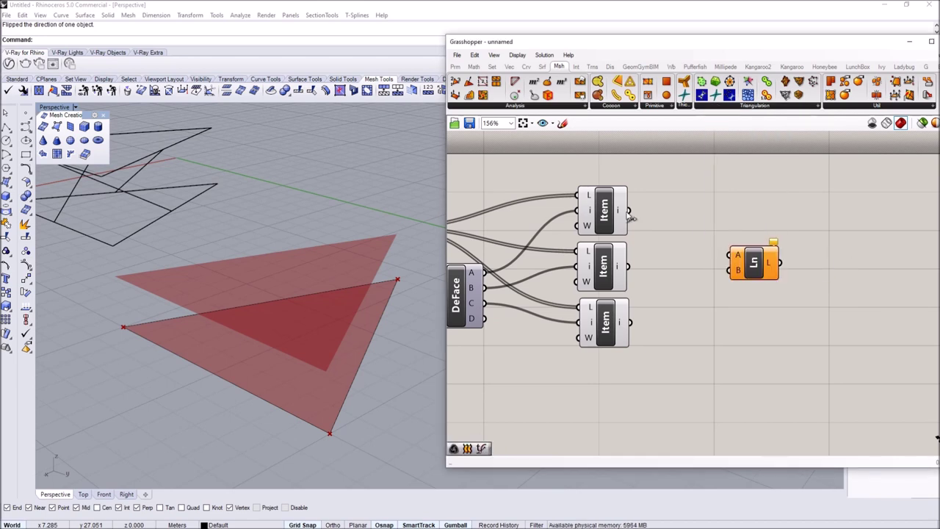
drag(630, 211, 731, 256)
drag(630, 265, 731, 269)
drag(630, 323, 739, 314)
drag(629, 267, 733, 310)
Add an Evaluate Curve component fed by the first Line and reparameterize its curve input.
right_drag(752, 296, 650, 293)
double_click(747, 234)
text(eva)
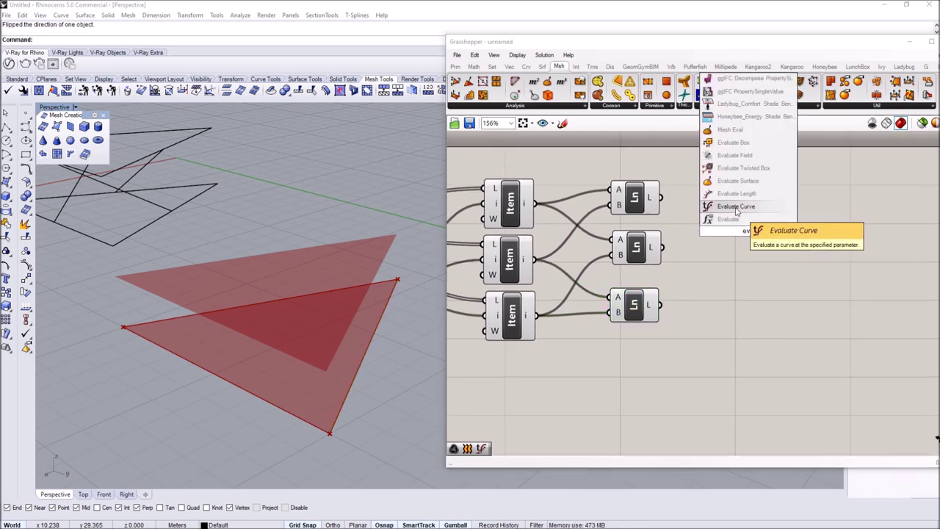
click(736, 209)
right_drag(748, 224, 658, 233)
drag(659, 236, 729, 224)
drag(573, 207, 751, 218)
right_click(735, 209)
click(768, 332)
drag(731, 231, 762, 231)
Add a number slider set to 0.5 and feed it into the parameter t of the Evaluate Curve component.
double_click(697, 244)
text(slider)
key(Return)
drag(741, 249, 690, 239)
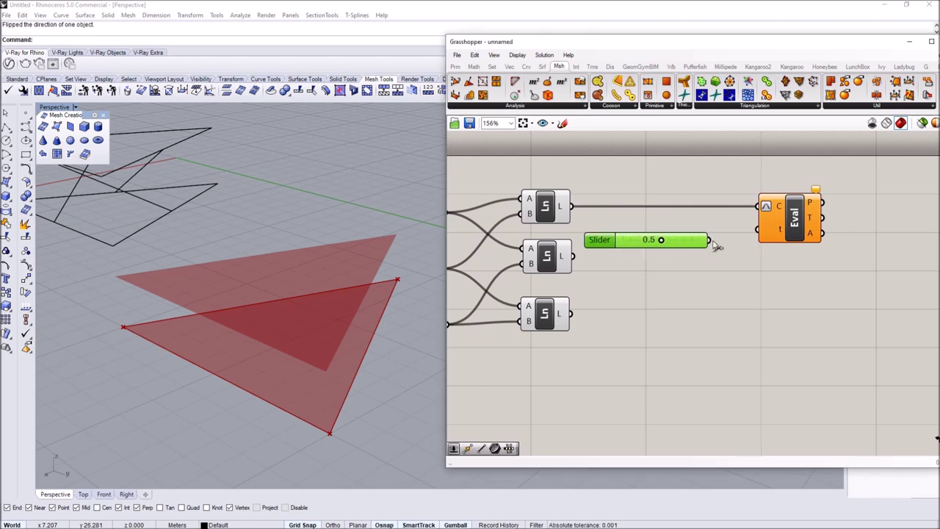
drag(763, 232, 761, 231)
click(790, 229)
right_drag(748, 239, 661, 255)
drag(615, 259, 624, 249)
click(704, 244)
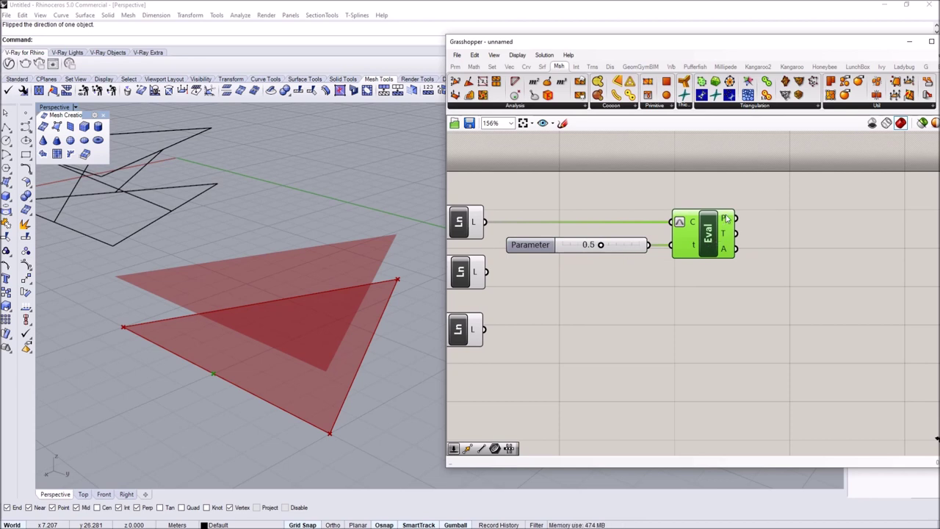
mouse_move(725, 219)
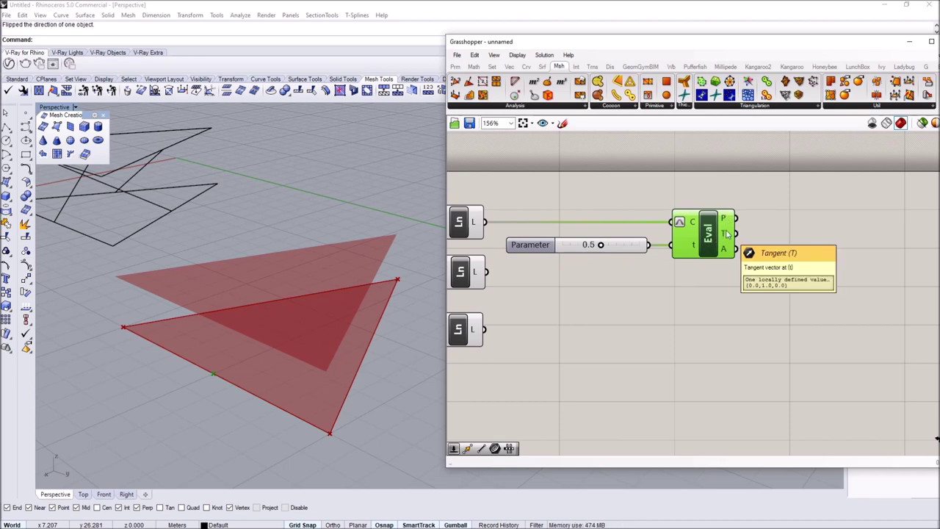
Duplicate the slider and Evaluate Curve pair twice, feeding the copies with the second and third Lines.
right_drag(700, 265, 661, 264)
drag(661, 266, 667, 227)
scroll(676, 232, down, 2)
right_drag(694, 244, 716, 252)
alt+drag(706, 238, 703, 279)
drag(556, 268, 685, 269)
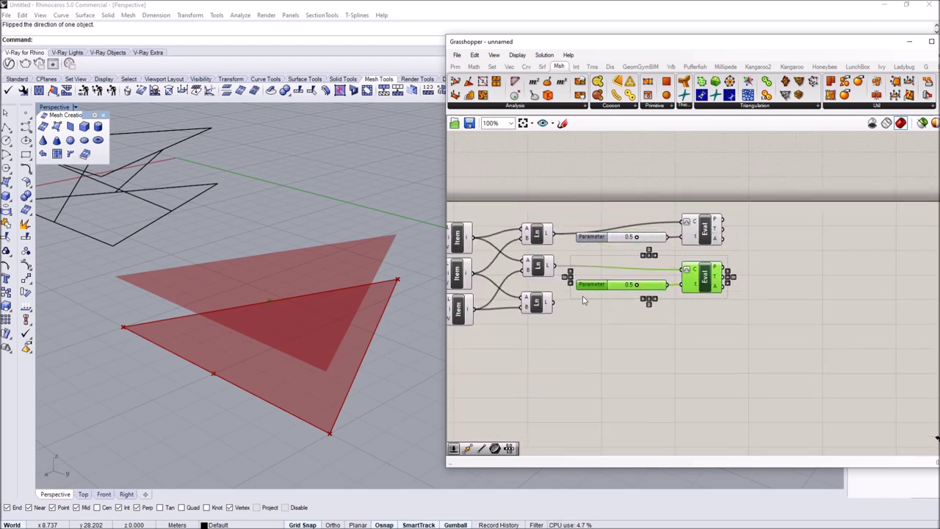
alt+drag(567, 268, 568, 316)
drag(653, 320, 685, 317)
click(701, 372)
Duplicate the whole chain from Deconstruct Mesh to Evaluate Curve below the original and feed the copy with the offset mesh.
mouse_move(301, 373)
right_down()
mouse_move(336, 348)
mouse_move(310, 384)
right_up()
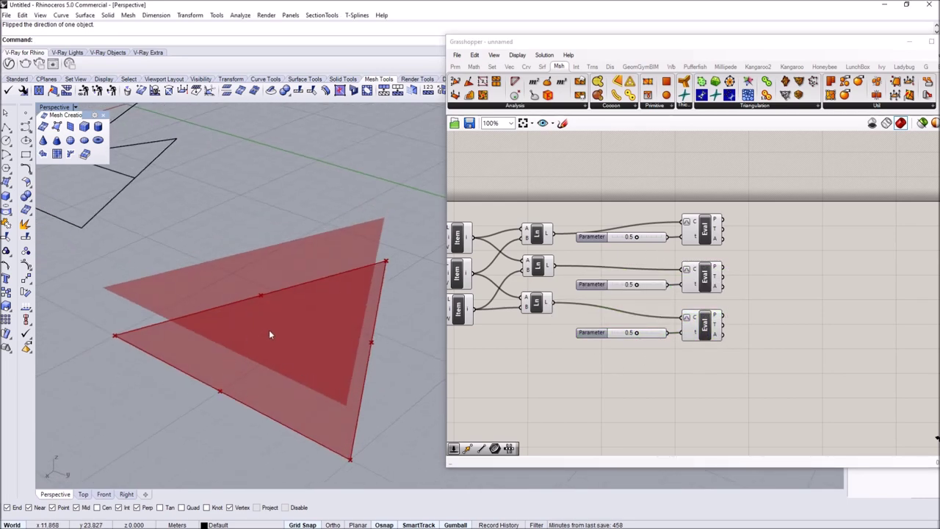
scroll(735, 237, down, 3)
scroll(511, 287, up, 2)
click(527, 339)
drag(526, 337, 528, 337)
right_drag(743, 274, 723, 271)
drag(835, 297, 478, 178)
drag(503, 236, 545, 365)
click(523, 340)
right_drag(257, 367, 217, 338)
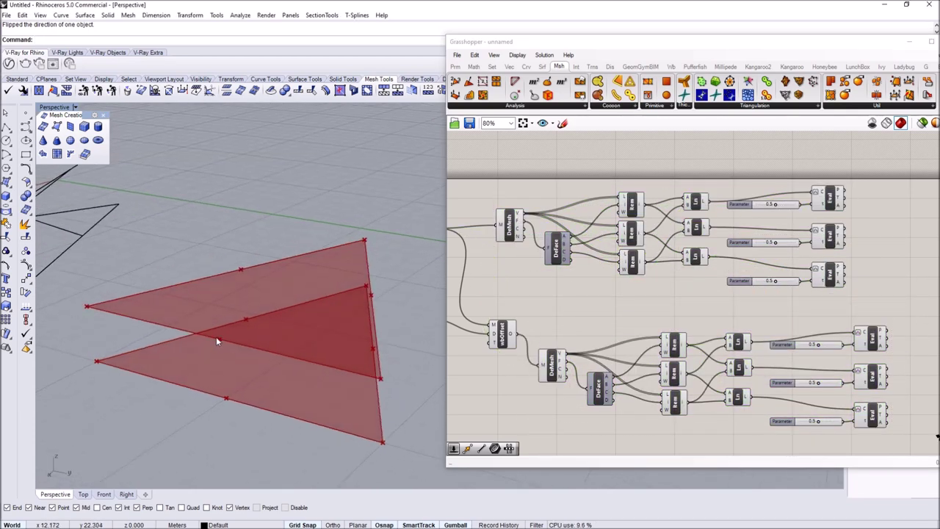
right_drag(329, 330, 299, 336)
Line up the upper chain's sliders and Evaluate Curve components with those of the lower chain.
right_drag(641, 290, 552, 283)
scroll(734, 279, down, 1)
right_drag(734, 279, 636, 274)
scroll(659, 273, up, 2)
drag(683, 297, 536, 175)
drag(617, 176, 667, 178)
click(728, 204)
Move all six Evaluate Curve components farther away from their sliders.
scroll(729, 206, down, 2)
right_drag(728, 214, 671, 219)
scroll(661, 219, up, 2)
scroll(587, 202, down, 1)
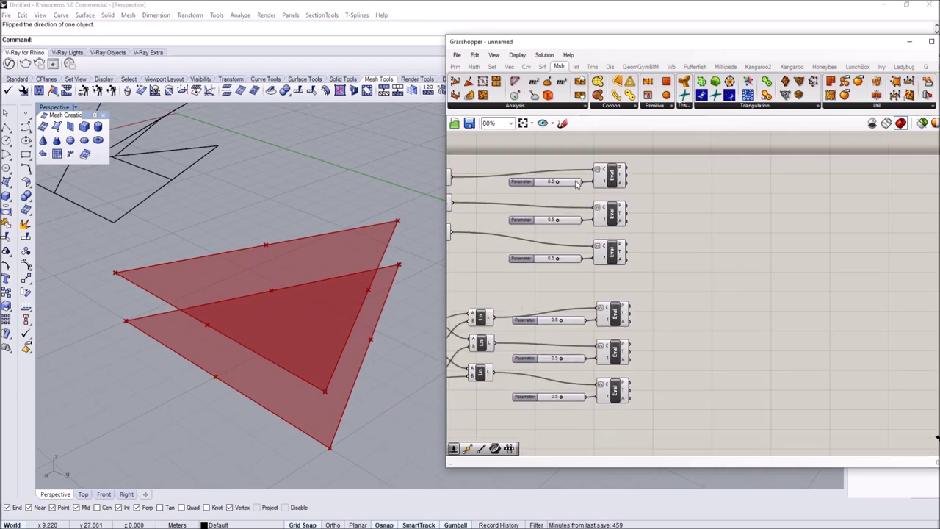
drag(653, 415, 666, 178)
click(581, 192)
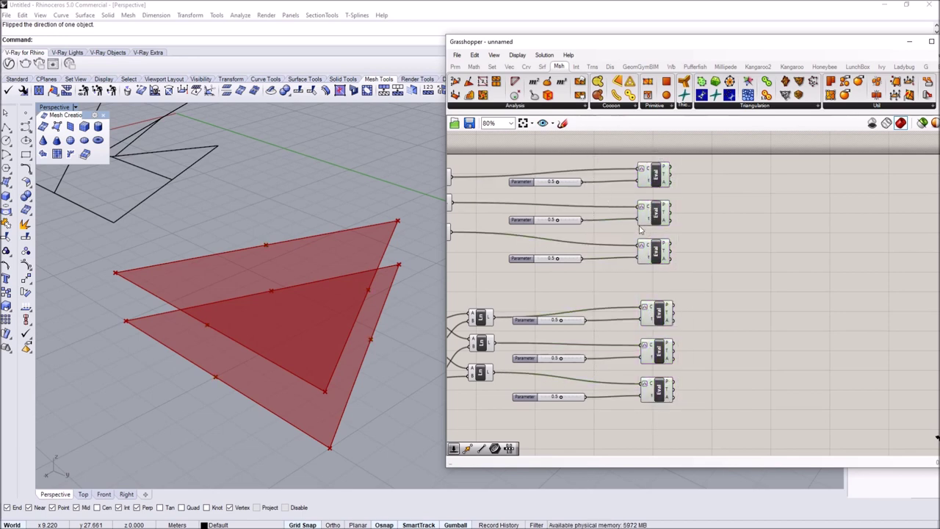
Drive the parameter of all six Evaluate Curve components with the first slider and delete the other five sliders.
drag(581, 182, 639, 261)
drag(640, 319, 585, 181)
drag(642, 358, 584, 182)
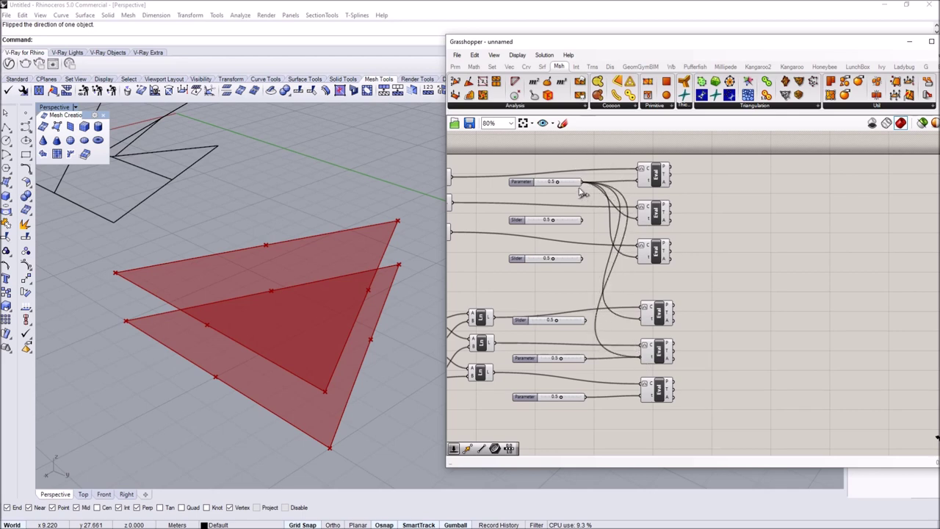
drag(642, 396, 585, 182)
drag(544, 438, 537, 274)
key(Delete)
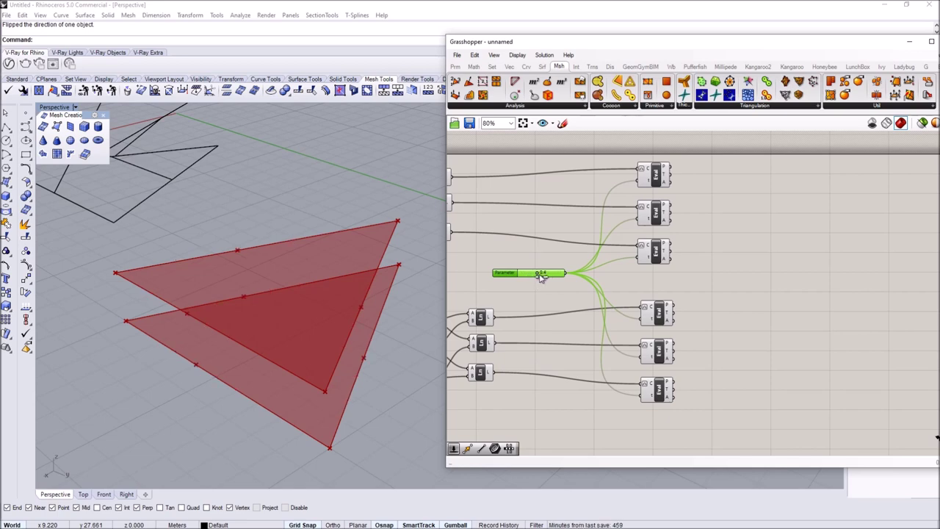
Place a Line component beside the upper Evaluate Curve components and locate the first evaluated point in the viewport.
right_drag(331, 294, 258, 272)
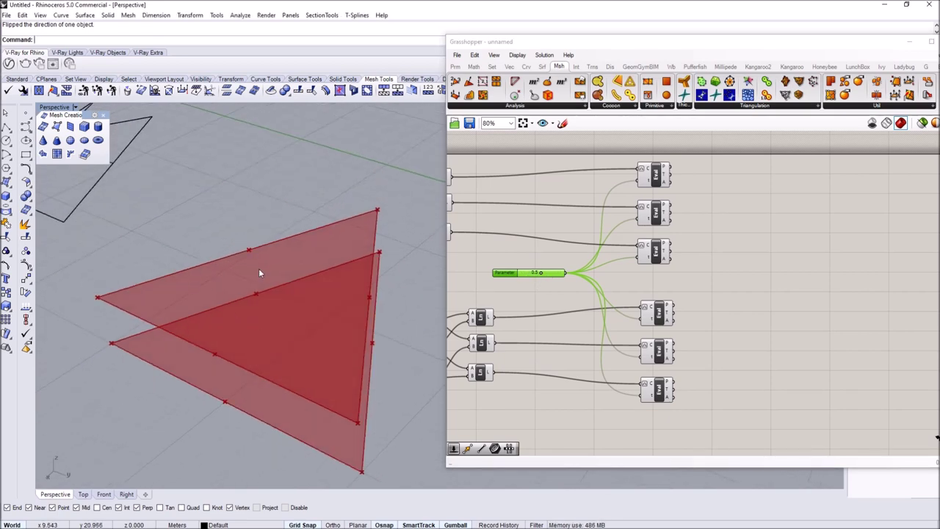
right_drag(693, 223, 598, 241)
scroll(601, 214, up, 2)
right_drag(332, 310, 230, 316)
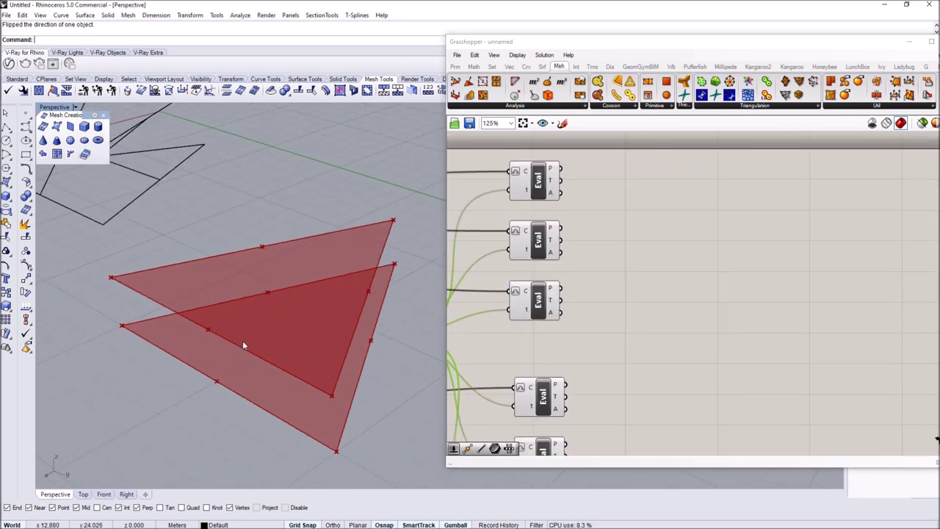
right_drag(246, 321, 232, 380)
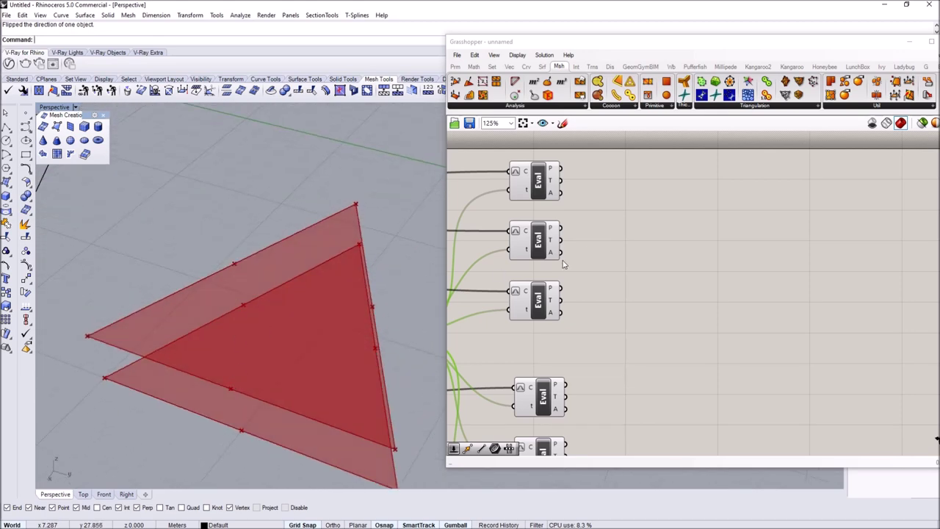
double_click(637, 239)
text(line)
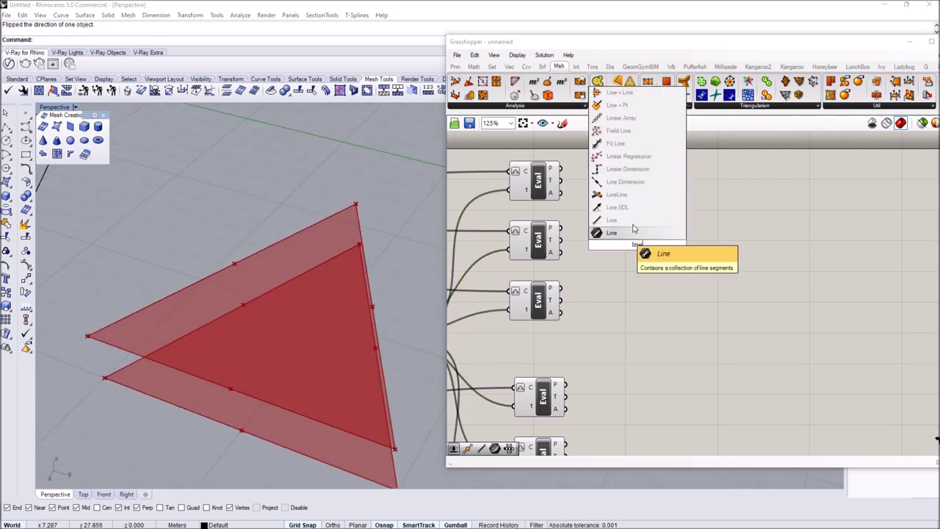
click(633, 221)
click(537, 189)
scroll(554, 170, down, 1)
right_drag(360, 323, 302, 294)
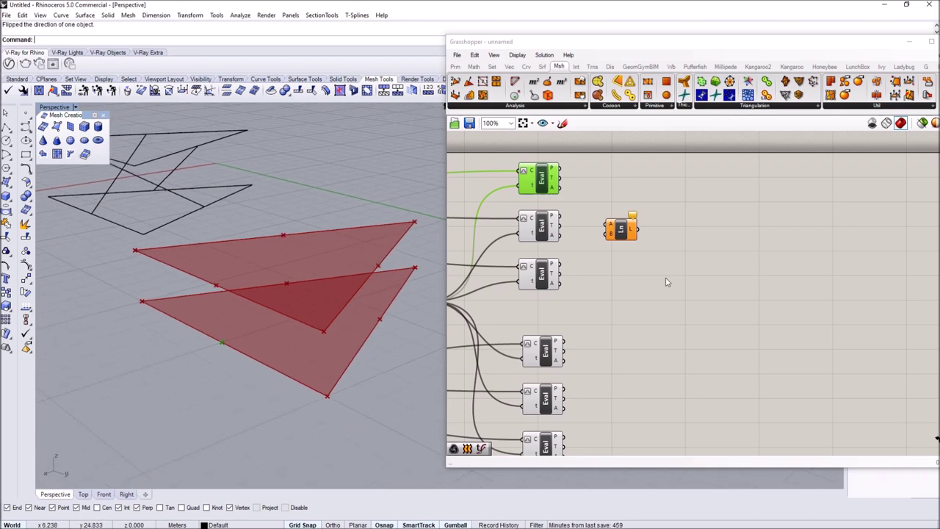
Turn off the preview of the selected deconstruct, List Item and edge Line components in both chains.
scroll(667, 282, down, 3)
drag(701, 360, 470, 187)
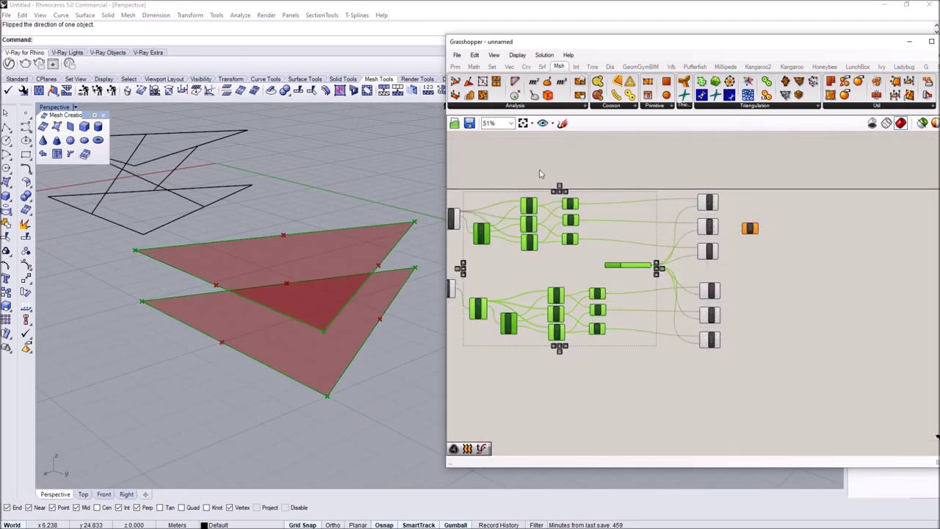
click(556, 56)
click(793, 277)
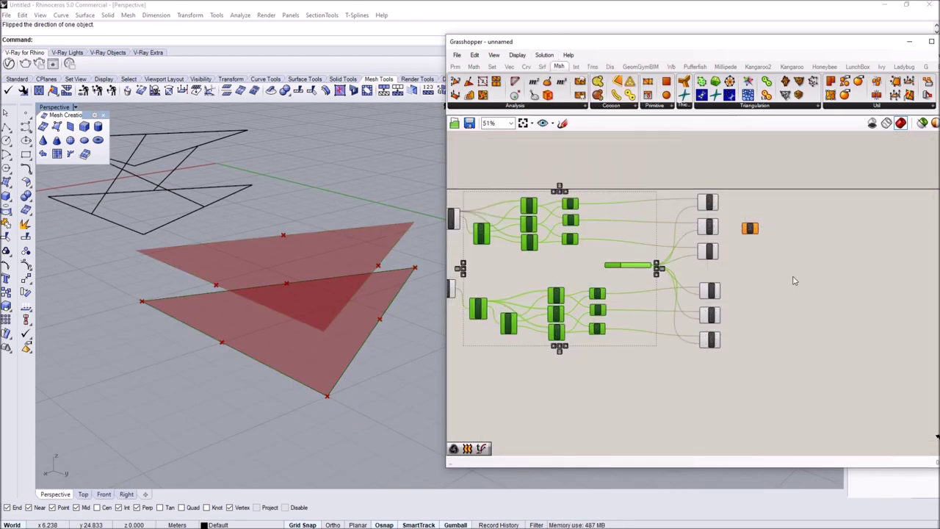
Connect the new Line from the original mesh's first evaluated point to the offset mesh's third evaluated point.
scroll(687, 237, up, 3)
right_drag(617, 189, 611, 201)
click(592, 163)
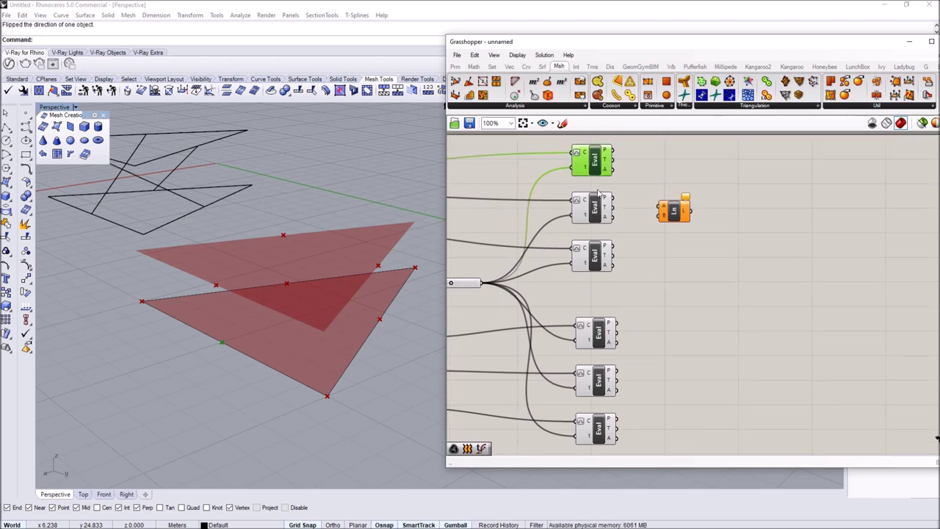
drag(662, 209, 698, 212)
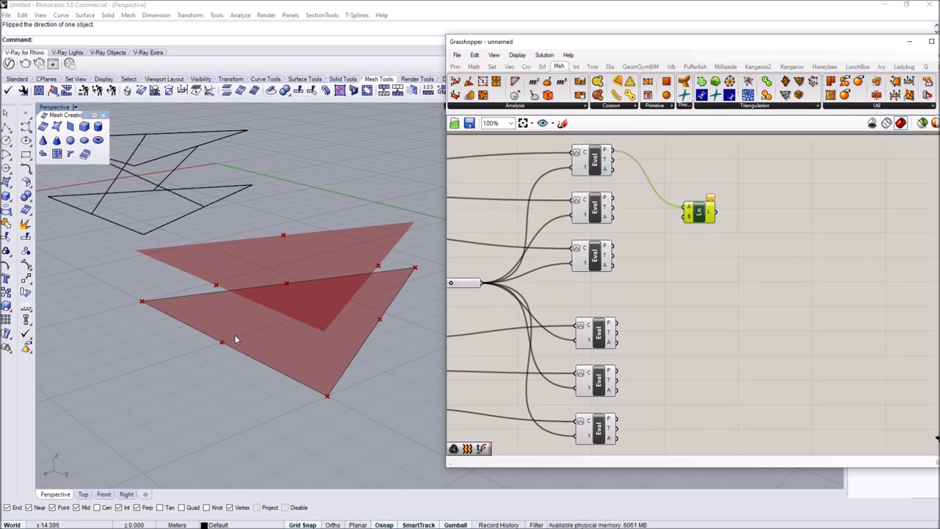
right_drag(235, 338, 382, 298)
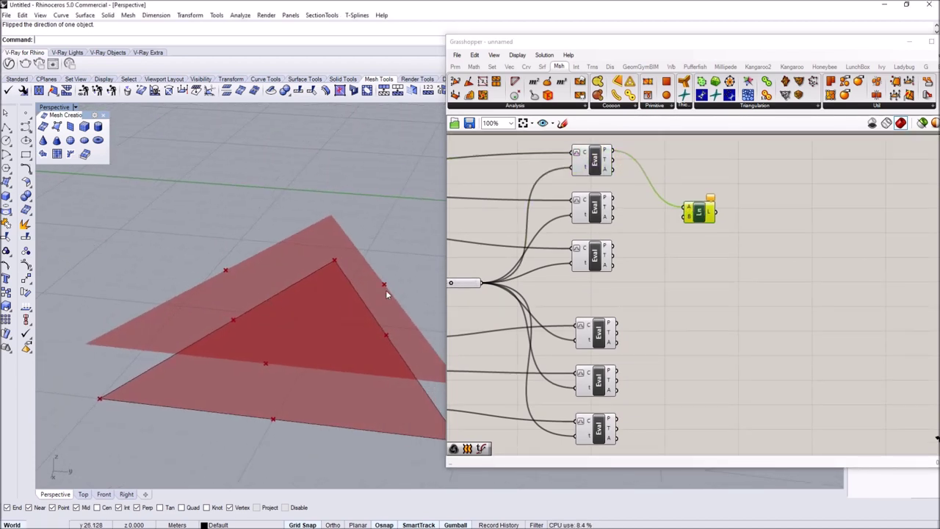
click(586, 313)
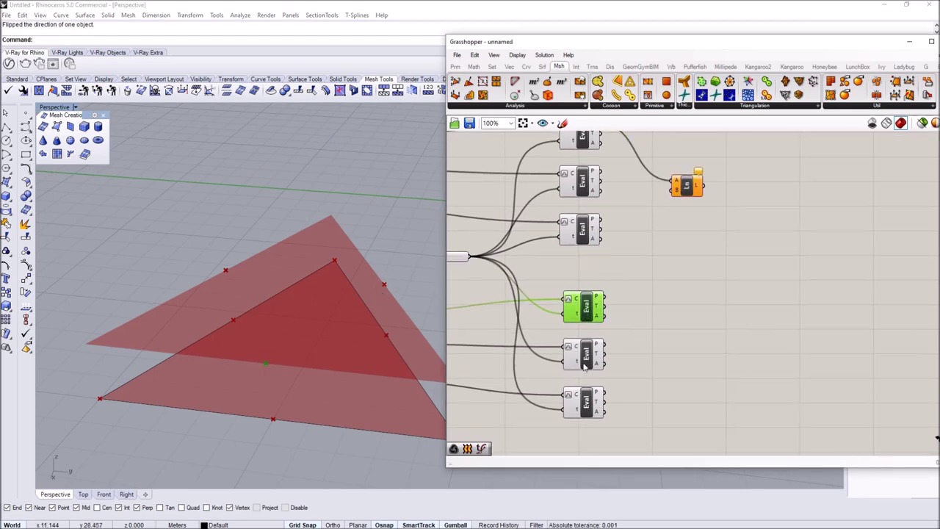
click(583, 358)
click(584, 403)
drag(602, 395, 717, 179)
right_drag(317, 327, 321, 348)
Duplicate the connecting Line and run the copy from the original mesh's second evaluated point to the offset mesh's first.
key(ctrl+c)
key(ctrl+v)
drag(721, 179, 728, 247)
key(ctrl+c)
key(ctrl+v)
click(581, 181)
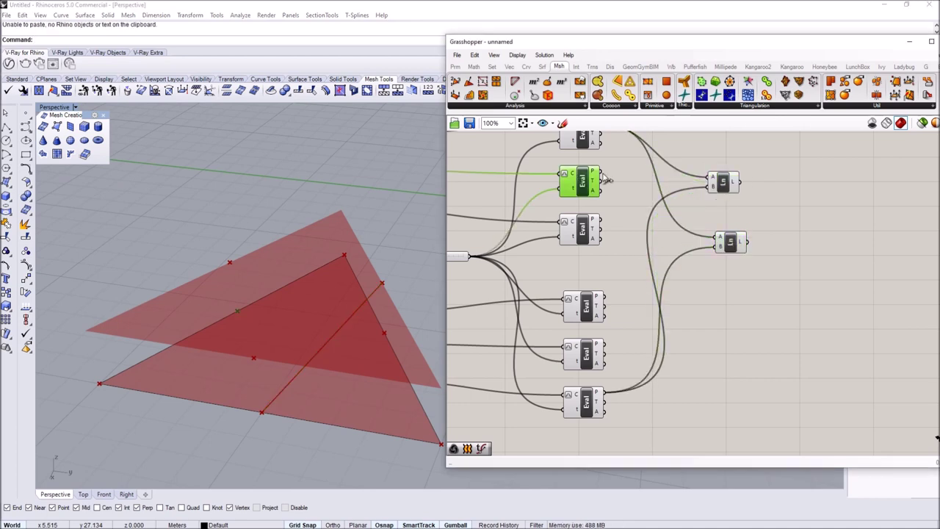
drag(606, 178, 717, 237)
right_drag(309, 327, 243, 343)
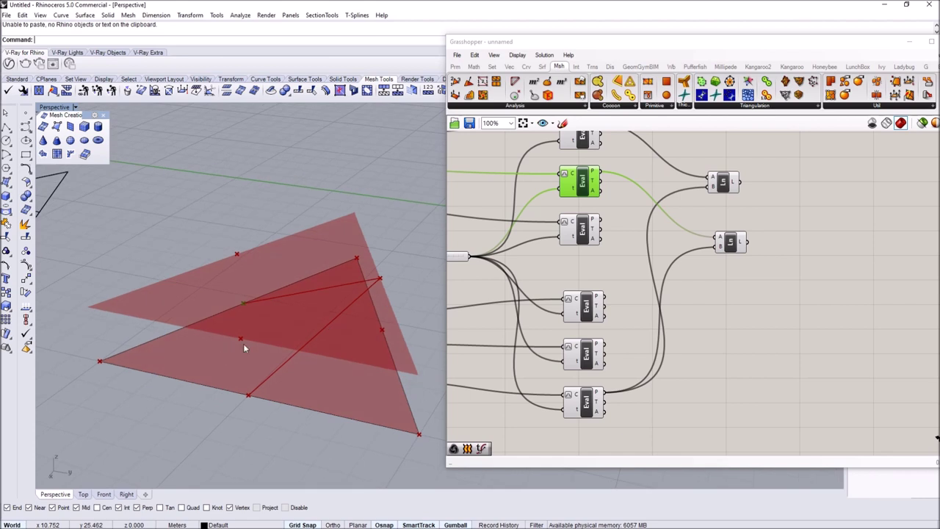
click(583, 315)
drag(606, 298, 732, 278)
Run a third connecting Line from the original mesh's third evaluated point to the offset mesh's second.
right_drag(369, 286, 279, 242)
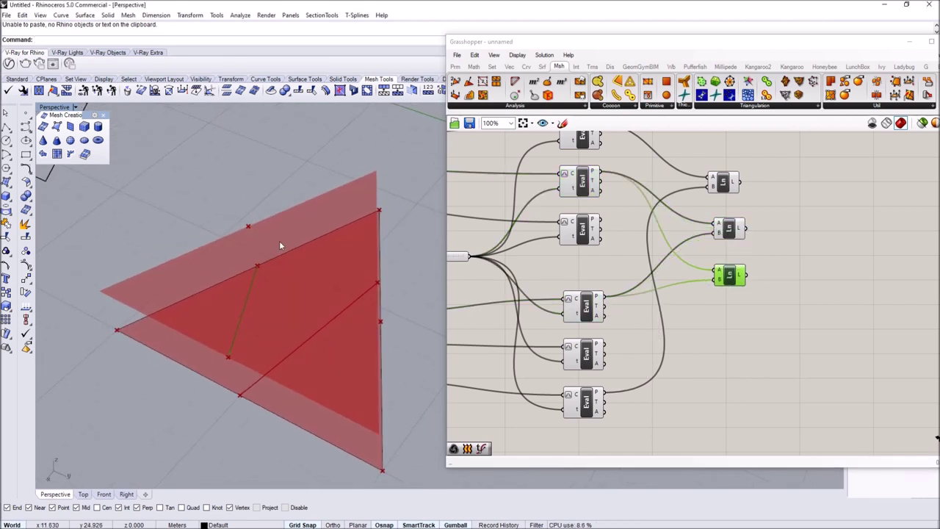
click(579, 358)
drag(607, 346, 718, 271)
right_drag(336, 273, 287, 352)
scroll(268, 358, up, 3)
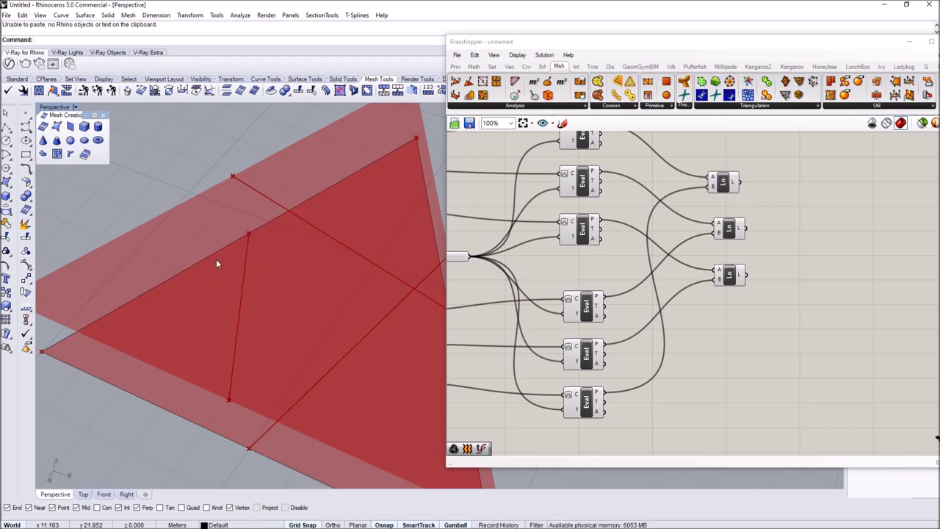
Align the three connecting Line components vertically and move them farther away from the Evaluate Curve components.
right_drag(788, 266, 716, 289)
drag(718, 330, 640, 210)
click(720, 235)
scroll(720, 235, down, 2)
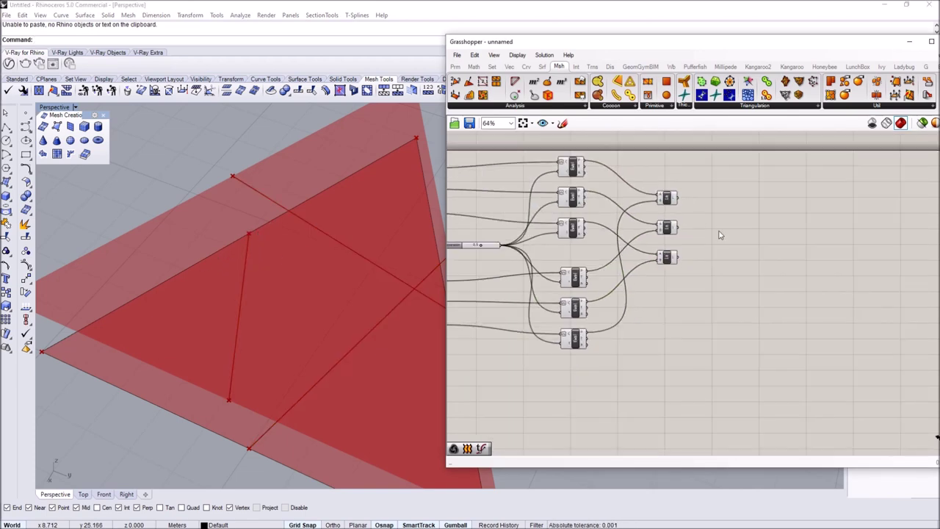
mouse_move(678, 233)
right_down()
mouse_move(654, 230)
mouse_move(670, 239)
right_up()
scroll(654, 229, up, 2)
drag(715, 319, 617, 162)
drag(660, 190, 751, 176)
scroll(649, 191, down, 1)
right_drag(648, 202, 663, 226)
click(538, 176)
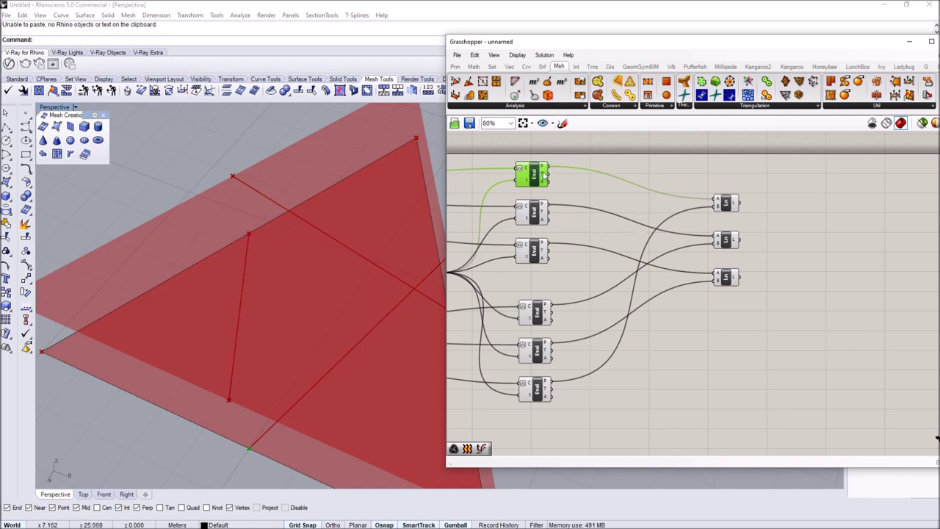
Move the second and third Line components down together, leaving a gap below the first one.
drag(771, 320, 710, 200)
right_drag(643, 211, 654, 212)
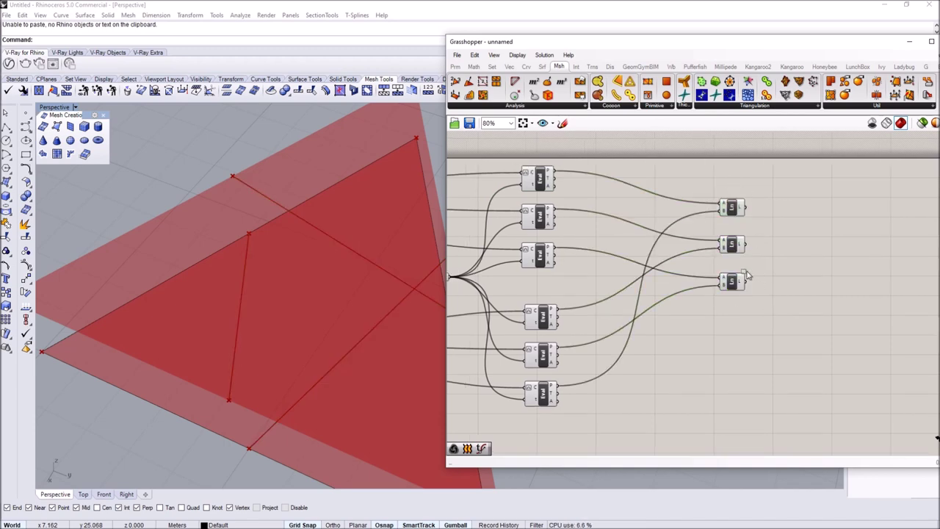
drag(774, 324, 734, 342)
click(613, 256)
Add a vector Amplitude component and feed its vector input with the tangent of the original mesh's first Evaluate Curve.
double_click(642, 210)
text(v)
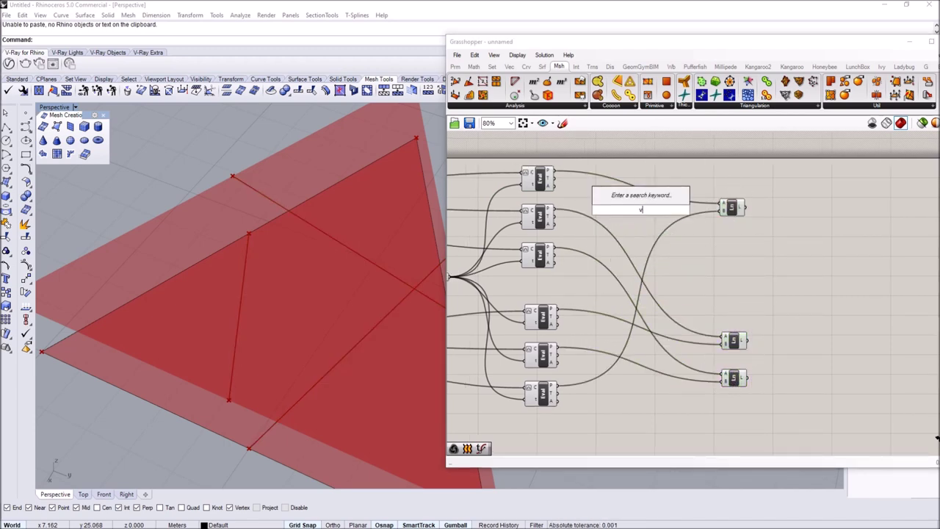
text(ector ampl)
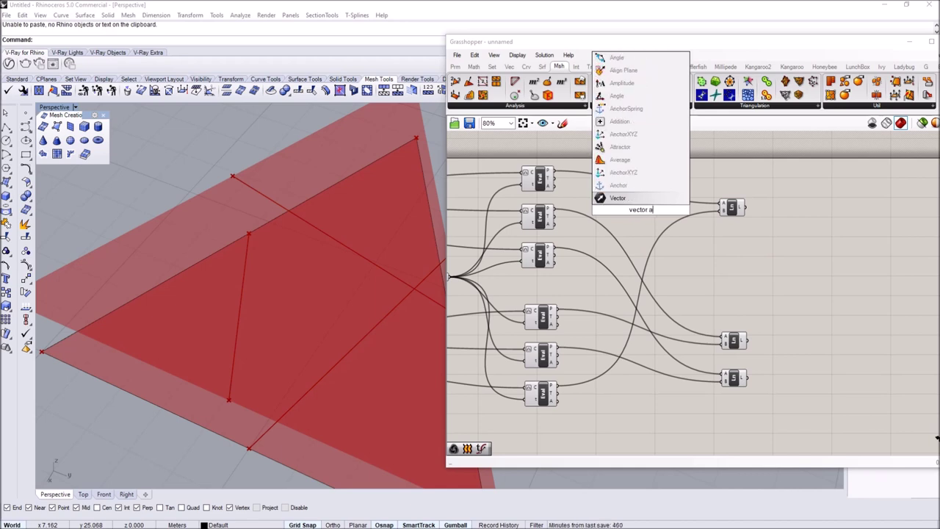
click(644, 172)
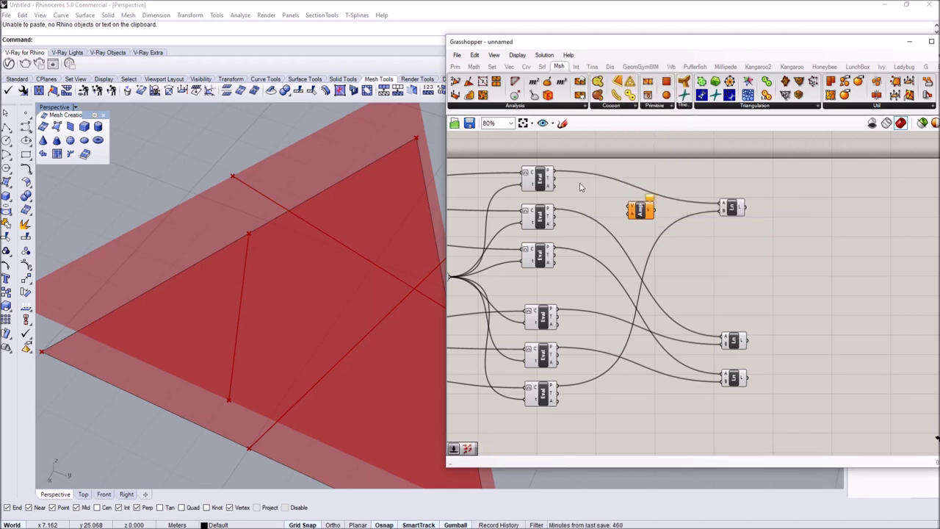
scroll(580, 184, up, 1)
drag(550, 178, 686, 215)
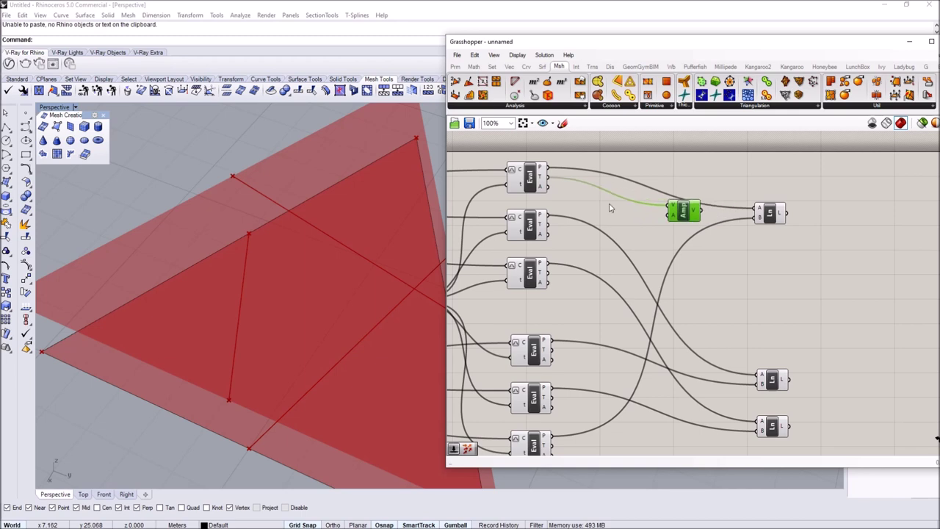
Add a number slider set to 0.5 next to the Amplitude component and raise its upper limit.
scroll(610, 207, up, 2)
double_click(609, 229)
text(0ç)
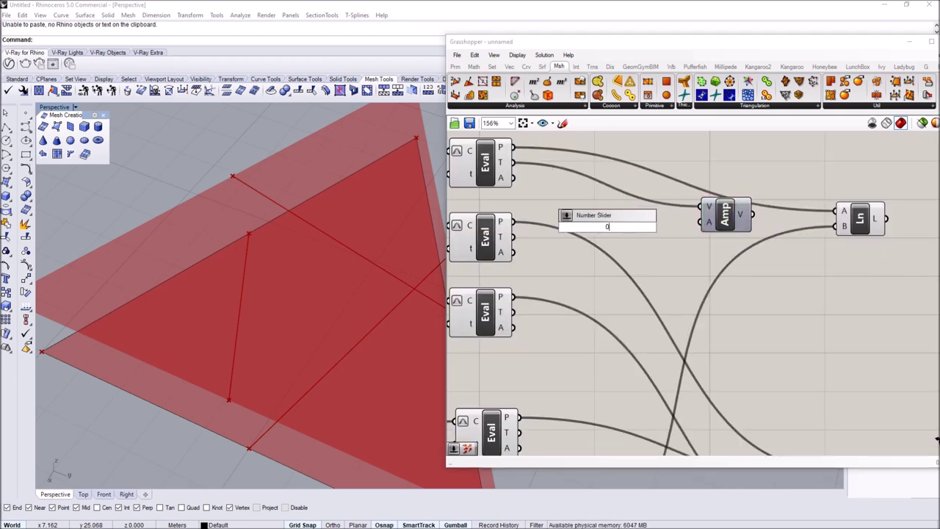
key(Return)
double_click(552, 226)
double_click(579, 251)
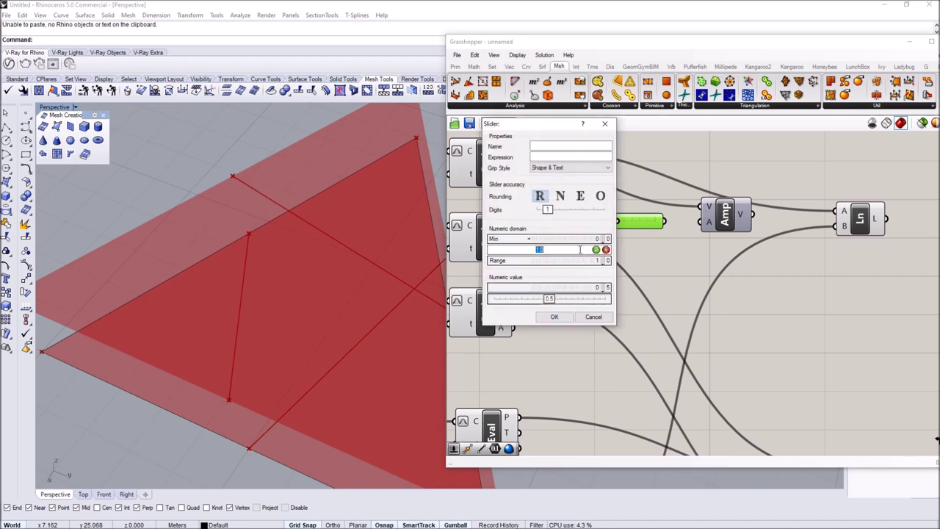
key(Return)
click(559, 319)
Connect the 0.5 slider to the Amplitude component's A input and shift the first Line component down clear of it.
right_drag(663, 203, 631, 227)
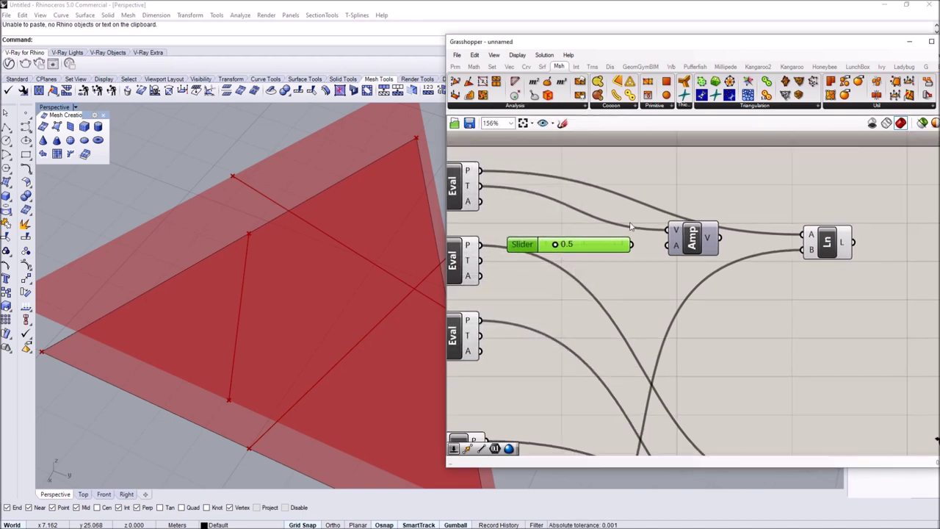
right_drag(322, 339, 330, 279)
scroll(299, 284, down, 3)
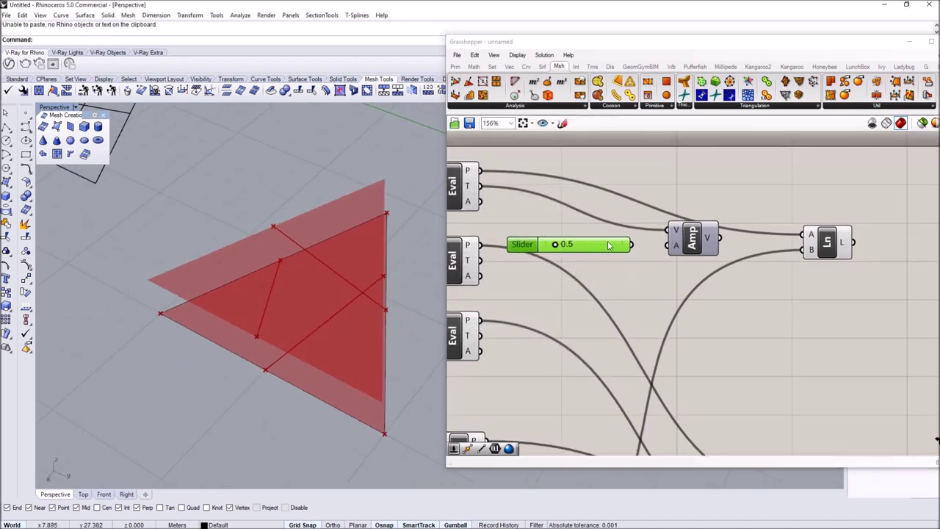
right_drag(604, 256, 557, 258)
drag(644, 248, 621, 241)
scroll(622, 239, down, 2)
right_drag(664, 257, 629, 267)
drag(691, 249, 705, 298)
drag(602, 248, 607, 225)
Add a Move component that shifts the original mesh's first evaluated point by the Amplitude vector.
double_click(696, 231)
text(o)
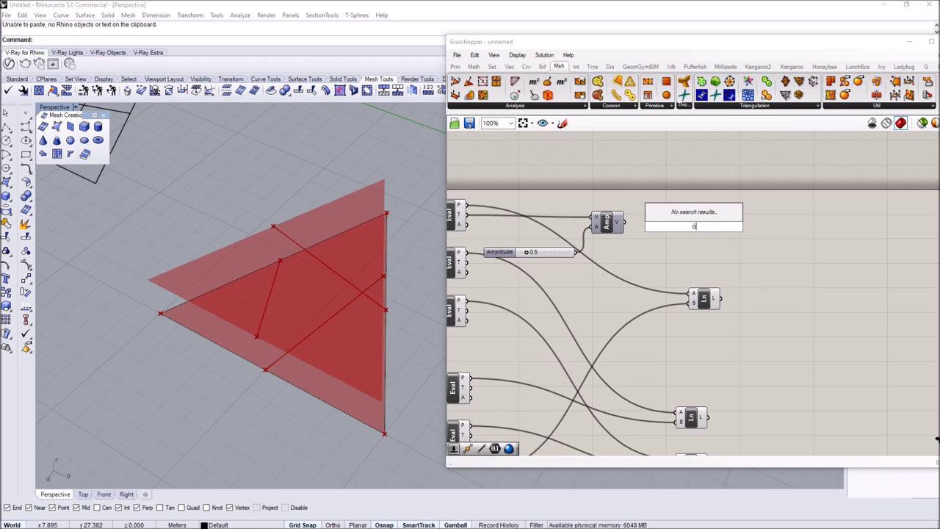
text(ove)
click(682, 216)
right_drag(468, 221, 481, 226)
click(474, 223)
drag(680, 217, 709, 219)
scroll(280, 396, up, 3)
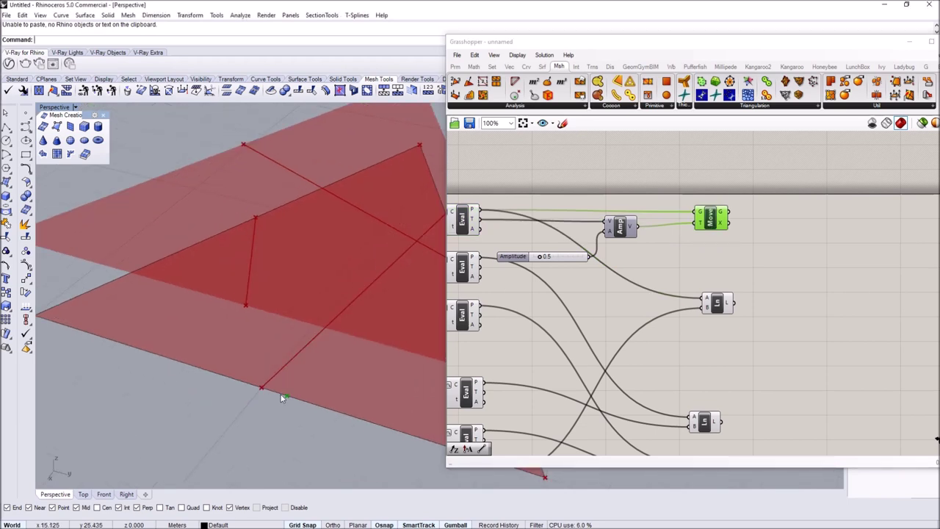
Reverse the Amplitude vector and duplicate the Move component so the copy shifts the same point by the reversed vector.
double_click(678, 238)
text(reve)
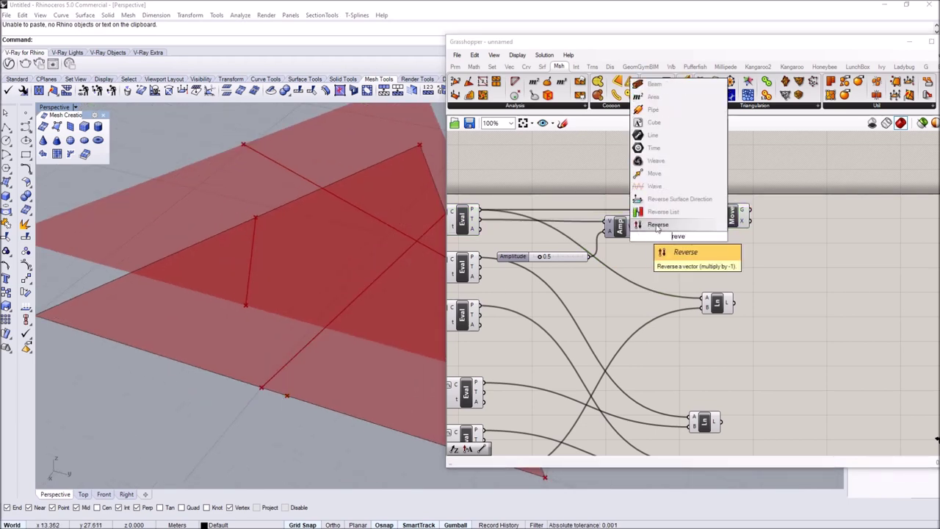
click(657, 226)
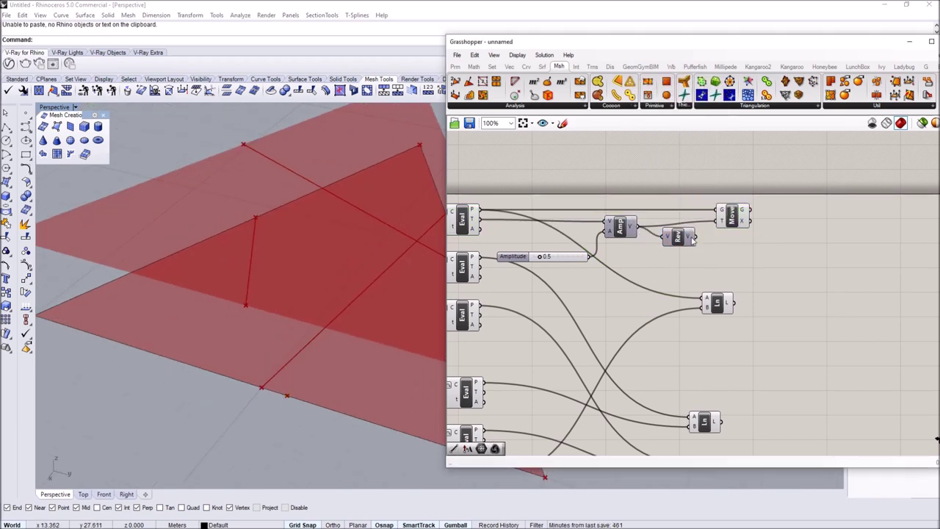
drag(731, 222, 741, 215)
key(ctrl+c)
key(ctrl+v)
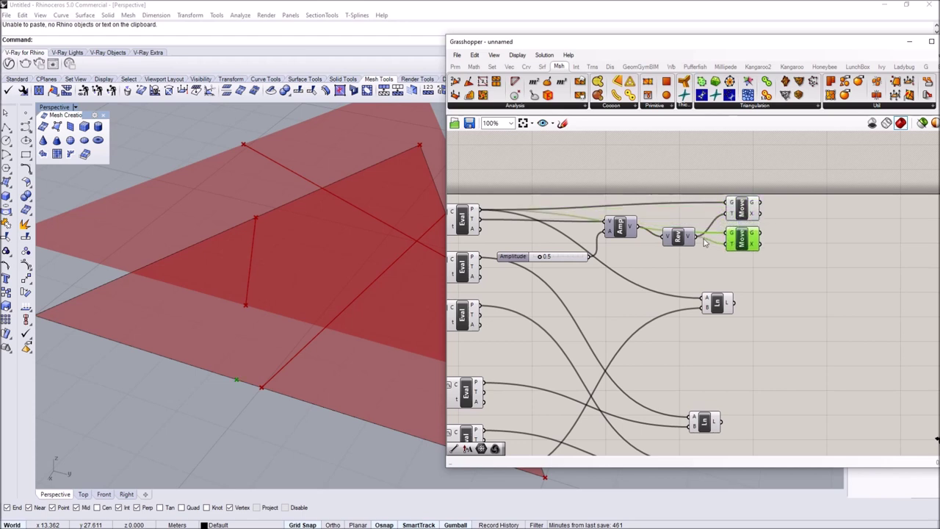
Examine in the viewport where the two moved points lie around the first evaluated point on the mesh edge.
click(744, 213)
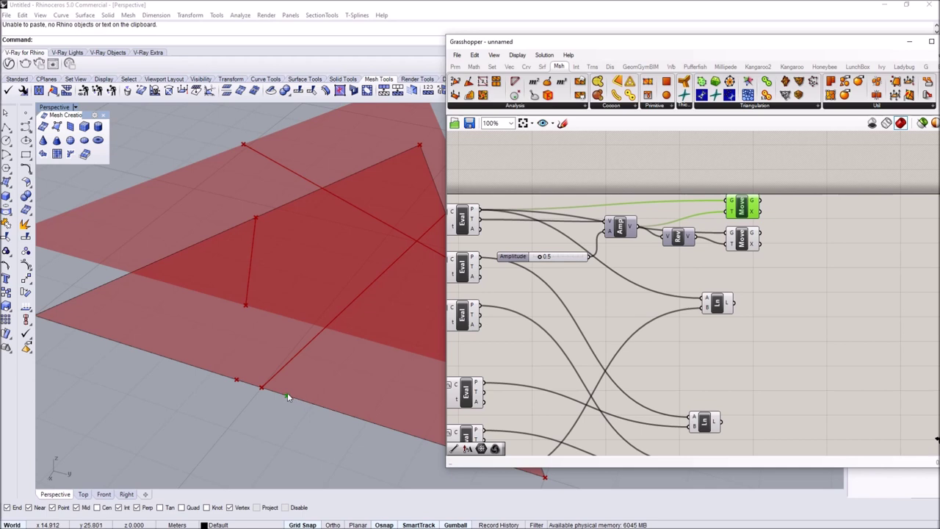
drag(256, 392, 245, 380)
click(236, 410)
scroll(236, 410, down, 5)
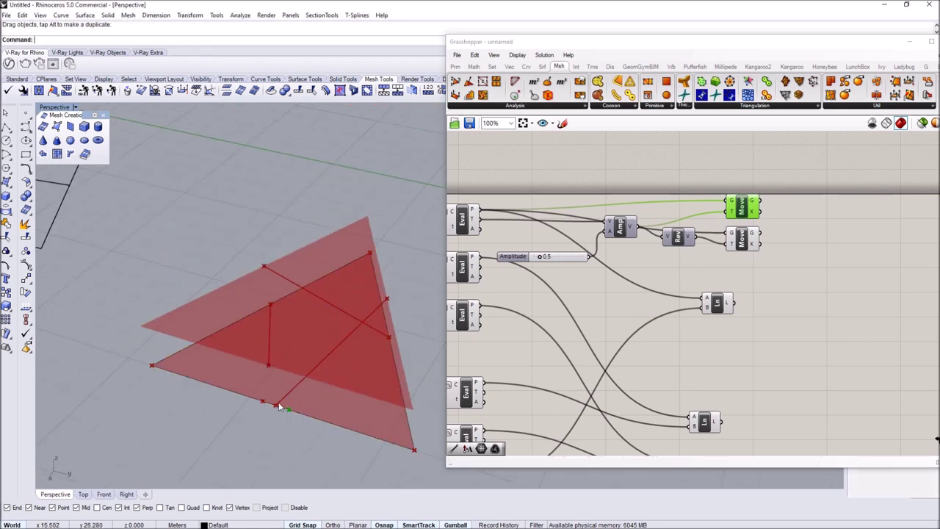
scroll(279, 405, up, 5)
shift+right_drag(251, 402, 212, 384)
scroll(292, 364, down, 4)
shift+right_drag(305, 364, 285, 359)
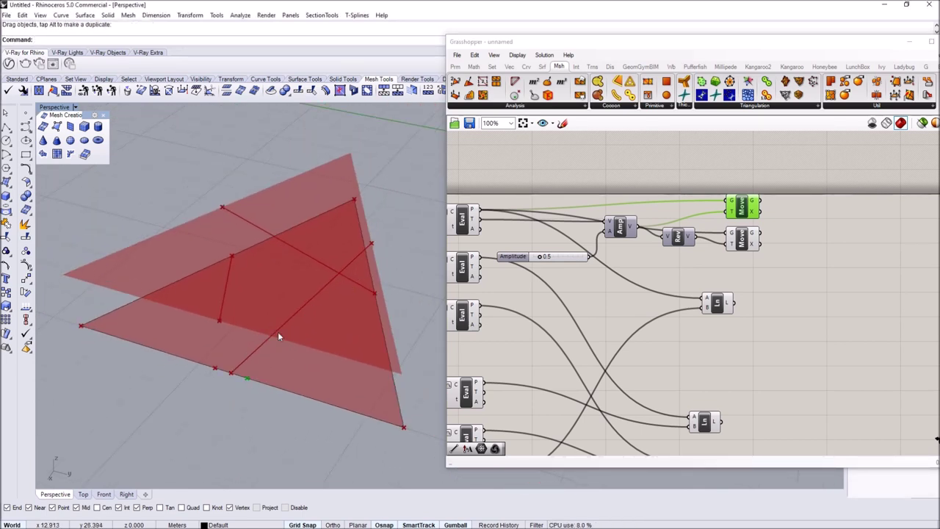
Move the three Line components together farther away from the two Move components.
right_drag(720, 285, 725, 260)
scroll(724, 260, down, 2)
right_drag(746, 356, 738, 315)
drag(745, 344, 704, 231)
drag(716, 231, 724, 251)
drag(770, 282, 904, 257)
click(733, 221)
Move the Amplitude slider up, clear of the second Evaluate Curve component.
scroll(694, 215, up, 2)
right_drag(694, 216, 706, 251)
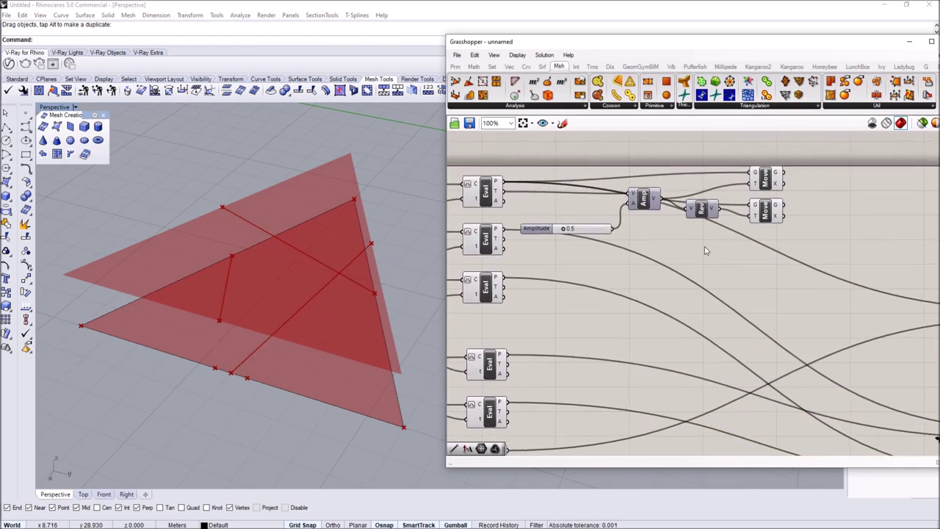
drag(606, 226, 609, 207)
scroll(599, 169, down, 2)
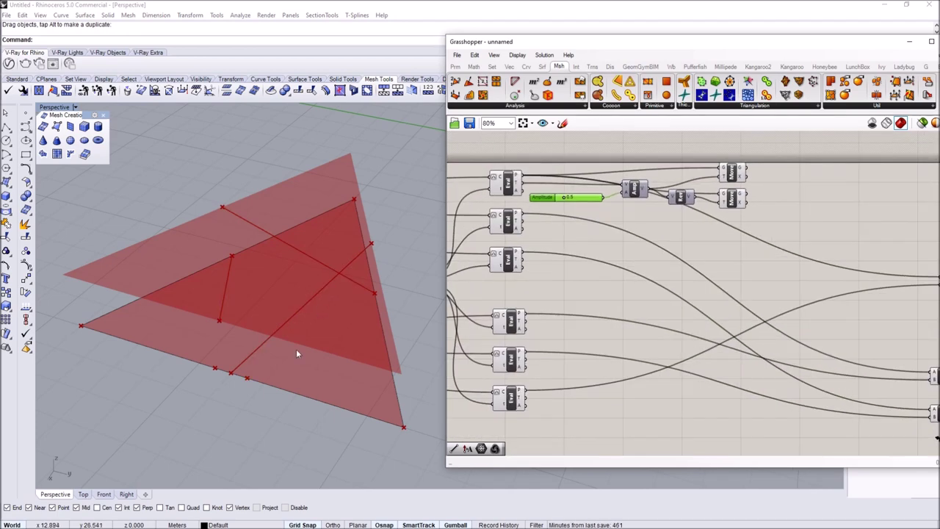
right_drag(756, 213, 739, 209)
drag(761, 209, 558, 145)
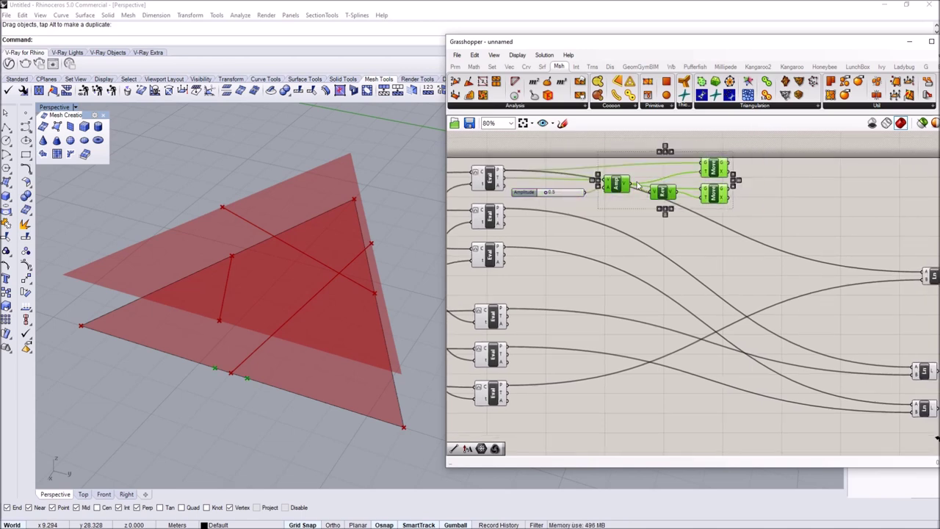
drag(625, 186, 613, 312)
right_drag(615, 294, 632, 255)
right_drag(615, 214, 586, 271)
key(Delete)
drag(738, 306, 577, 229)
key(Delete)
Group the Amplitude, Reverse and two Move components.
scroll(698, 197, up, 1)
drag(754, 247, 565, 150)
right_click(617, 198)
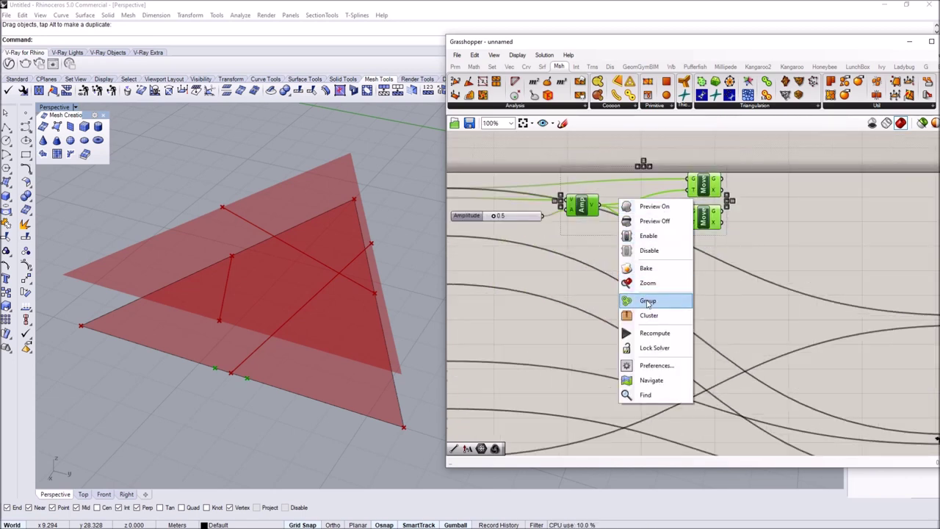
click(632, 300)
Duplicate the group five times, stacking the copies below the original for the remaining Evaluate Curve components.
scroll(661, 185, down, 1)
alt+drag(652, 190, 648, 320)
right_drag(648, 319, 657, 275)
alt+drag(668, 283, 668, 351)
right_drag(668, 350, 669, 292)
alt+drag(670, 292, 665, 332)
right_drag(662, 332, 665, 277)
alt+drag(662, 297, 660, 373)
click(578, 339)
right_drag(577, 339, 578, 470)
Rewire the second and third groups to the points and tangents of the original mesh's second and third Evaluate Curve components.
scroll(502, 211, up, 2)
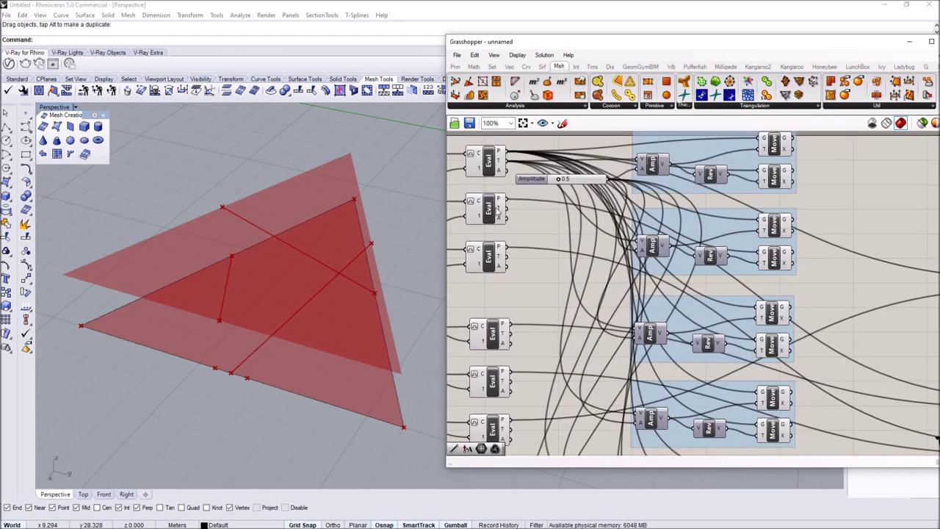
drag(506, 199, 766, 214)
drag(607, 211, 510, 207)
drag(641, 241, 640, 242)
right_drag(627, 254, 630, 209)
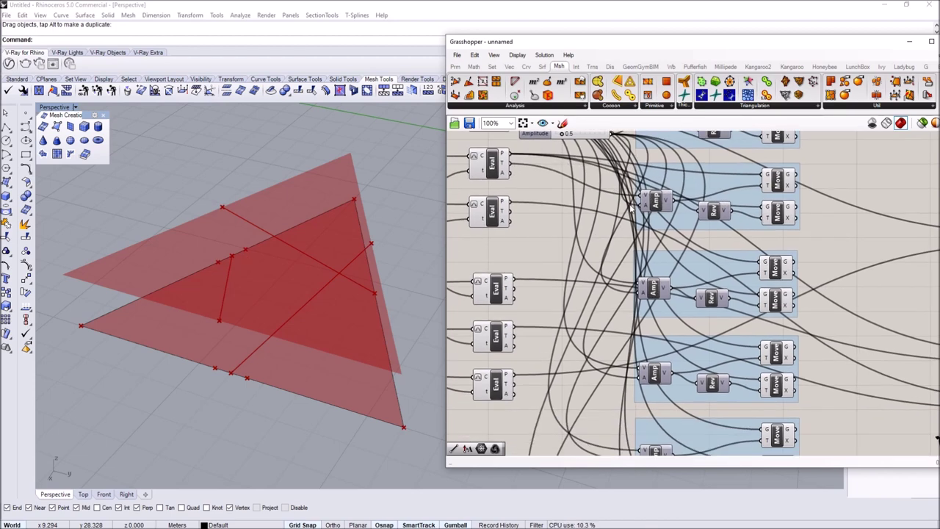
drag(488, 209, 489, 233)
right_drag(514, 229, 515, 215)
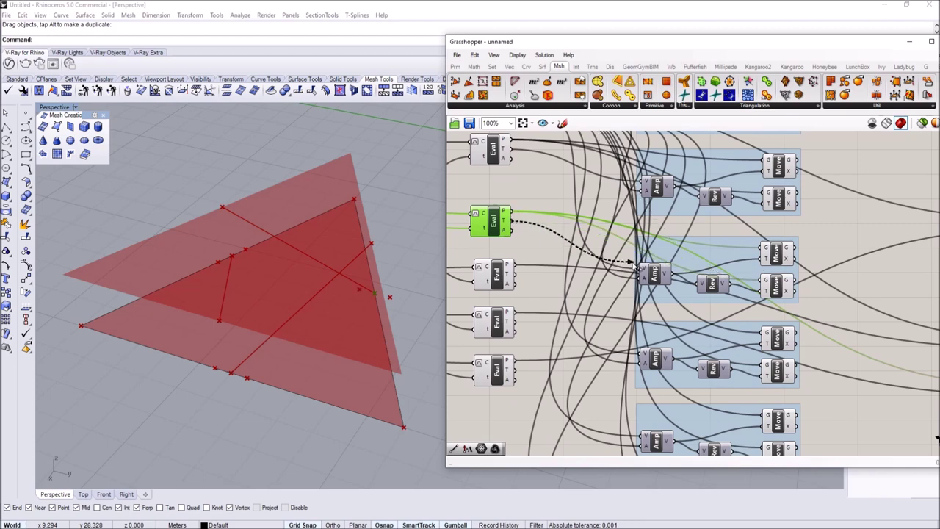
Rewire the fourth and fifth groups to the points and tangents of the offset mesh's first and second Evaluate Curve components.
right_drag(628, 290, 632, 227)
drag(649, 255, 519, 201)
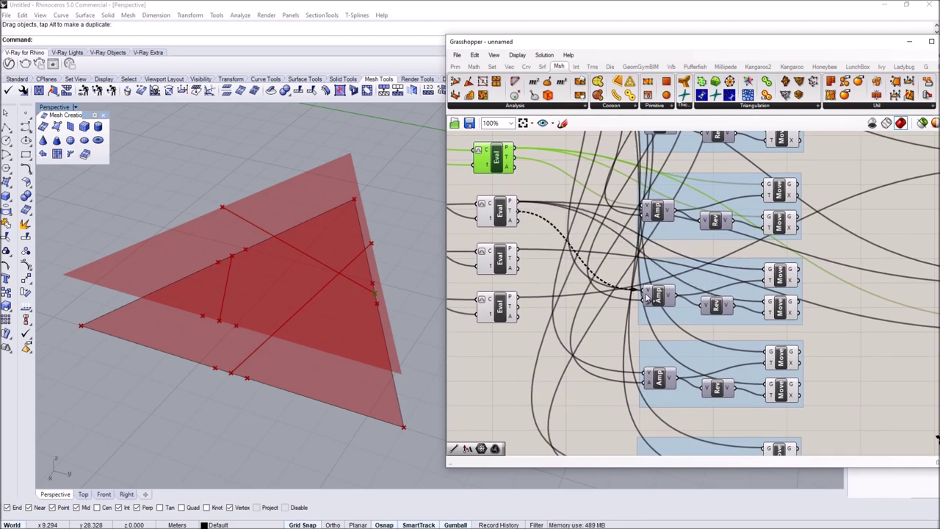
drag(644, 286, 647, 291)
right_drag(506, 256, 498, 181)
drag(508, 180, 757, 309)
drag(567, 202, 514, 179)
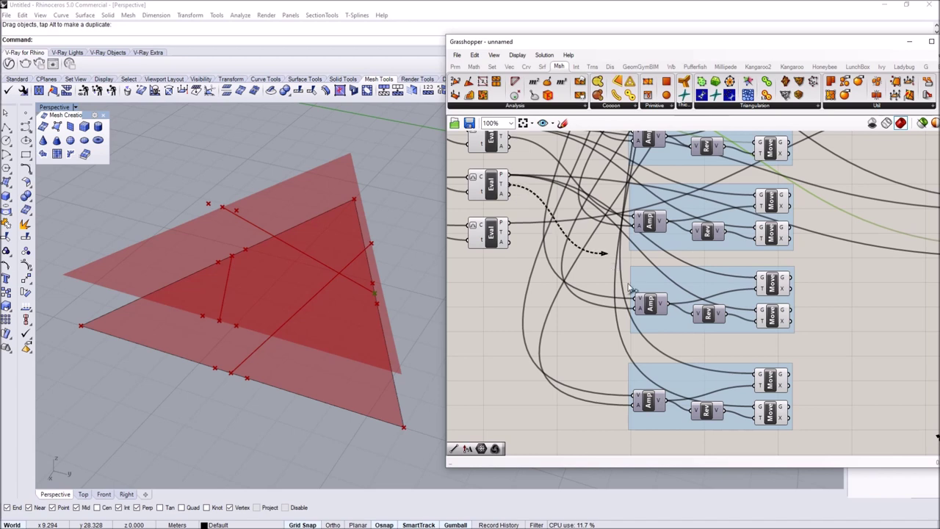
Rewire the sixth group to the point and tangent of the offset mesh's third Evaluate Curve component.
right_drag(621, 279, 628, 229)
drag(496, 186, 764, 323)
drag(564, 277, 528, 288)
drag(652, 360, 641, 346)
click(607, 373)
Move the three Line components farther away from the six groups to make room for more components.
right_drag(281, 310, 146, 349)
scroll(231, 388, up, 4)
scroll(231, 385, down, 5)
scroll(239, 331, up, 4)
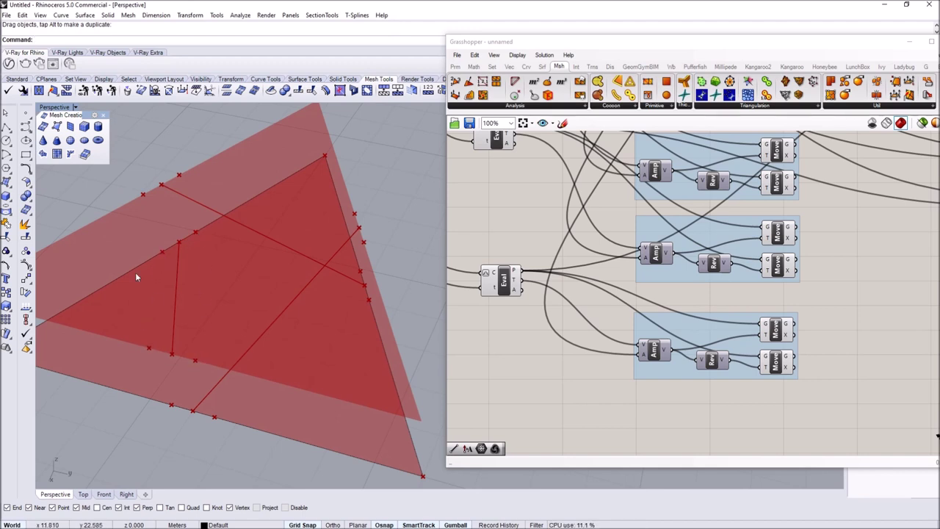
right_drag(156, 277, 157, 338)
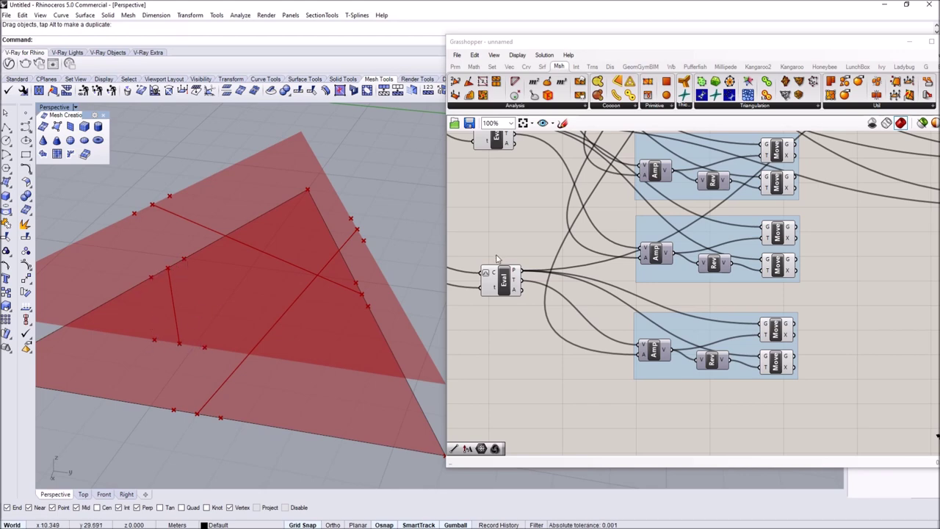
scroll(512, 233, down, 4)
right_drag(694, 216, 616, 313)
drag(674, 340, 603, 218)
mouse_move(610, 248)
right_down()
mouse_move(623, 202)
mouse_move(609, 255)
right_up()
drag(704, 318, 747, 201)
click(620, 187)
right_drag(574, 179, 611, 200)
Move the first group's two Move components outward, apart from the Move components of the other groups.
scroll(607, 188, up, 3)
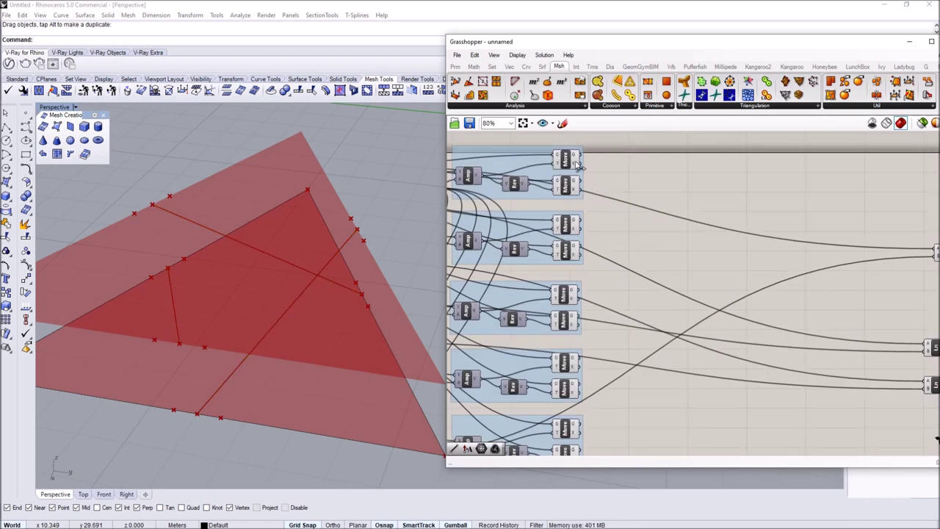
click(566, 166)
shift+click(565, 187)
right_drag(229, 422, 344, 249)
scroll(522, 171, down, 3)
drag(545, 168, 616, 170)
click(591, 231)
Inspect the Move components to find the pair whose points lie at the opposite end of the first connecting line.
scroll(533, 345, up, 1)
scroll(555, 294, up, 2)
click(554, 288)
scroll(551, 319, down, 2)
click(641, 195)
right_drag(651, 143, 654, 164)
scroll(628, 149, up, 4)
scroll(648, 220, down, 4)
right_drag(647, 237, 636, 218)
scroll(562, 368, up, 5)
Move the sixth group's two Move components outward and select them together with the first group's two to check their points.
click(540, 332)
click(546, 389)
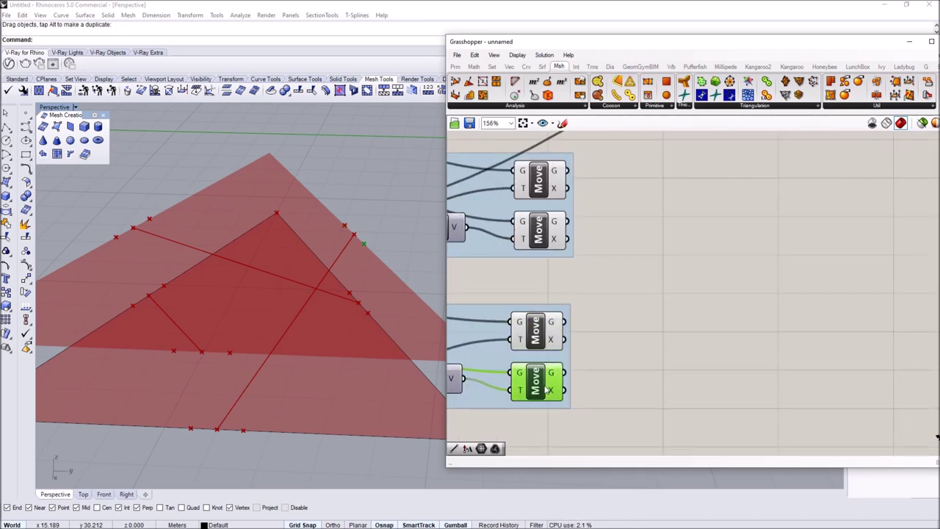
scroll(545, 383, down, 4)
shift+click(534, 376)
drag(534, 376, 648, 394)
click(648, 316)
scroll(650, 288, down, 2)
right_drag(658, 279, 669, 290)
drag(712, 406, 636, 131)
right_drag(370, 236, 350, 251)
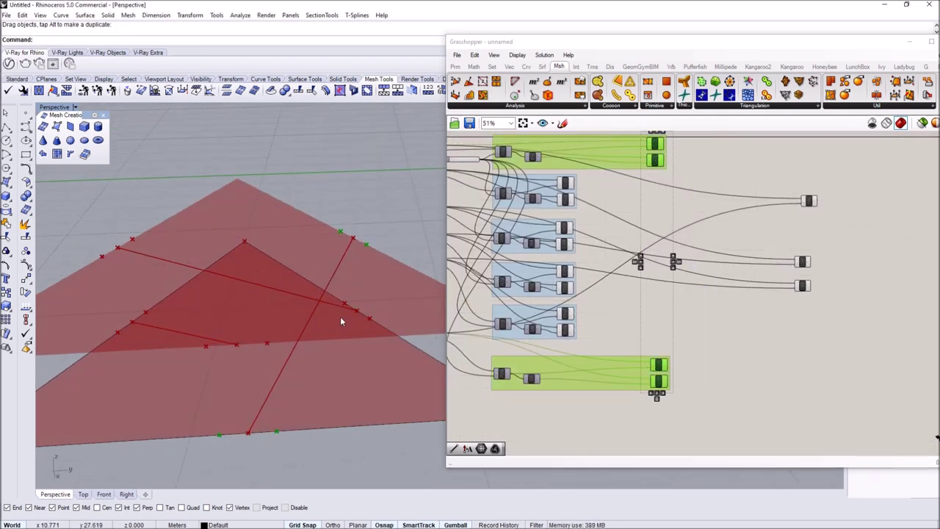
Add a Weave component between the shifted Move components and the Line components.
right_drag(736, 233, 683, 265)
click(677, 220)
double_click(677, 220)
text(weave)
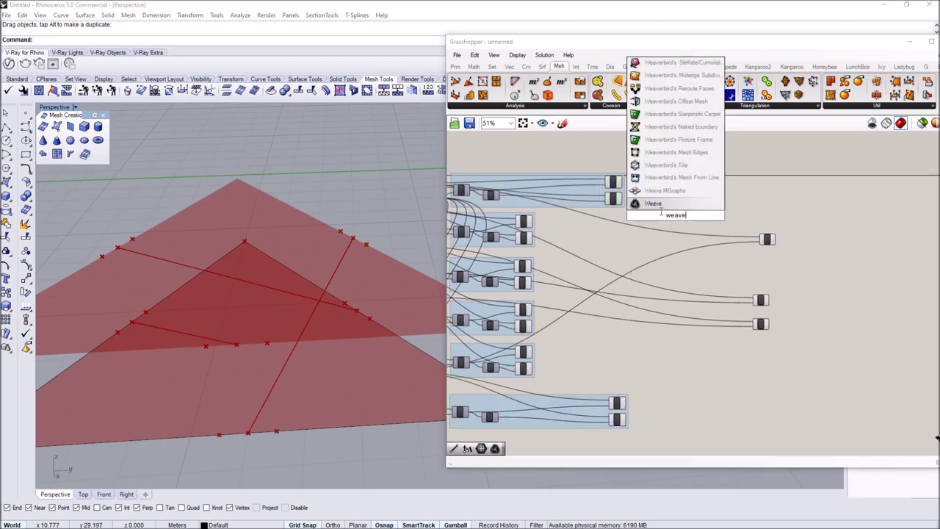
key(Return)
Extend the Weave component to four stream inputs, 0 to 3.
scroll(687, 232, up, 4)
scroll(680, 224, up, 4)
scroll(701, 298, up, 3)
click(686, 309)
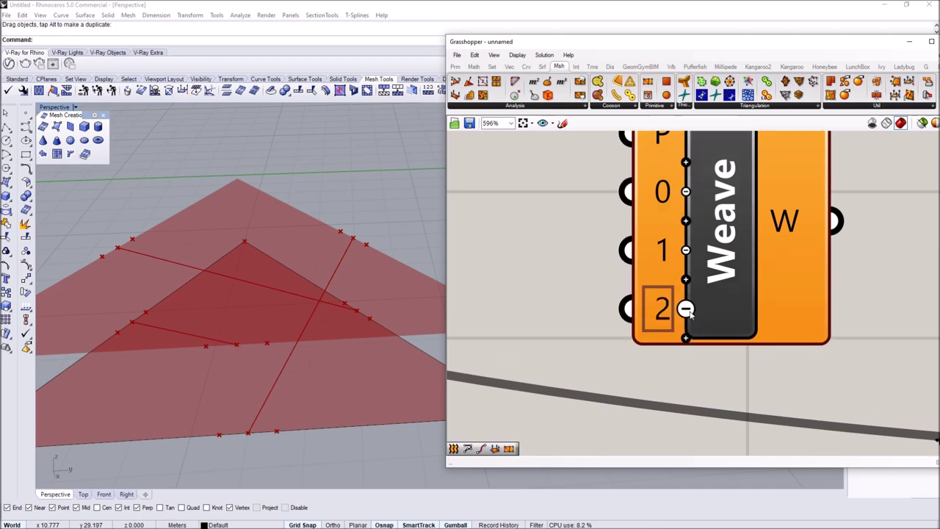
scroll(686, 310, down, 3)
click(686, 324)
Extend the Weave component's pattern list by two integers so it covers streams 0 to 3.
scroll(690, 295, down, 2)
scroll(681, 279, up, 3)
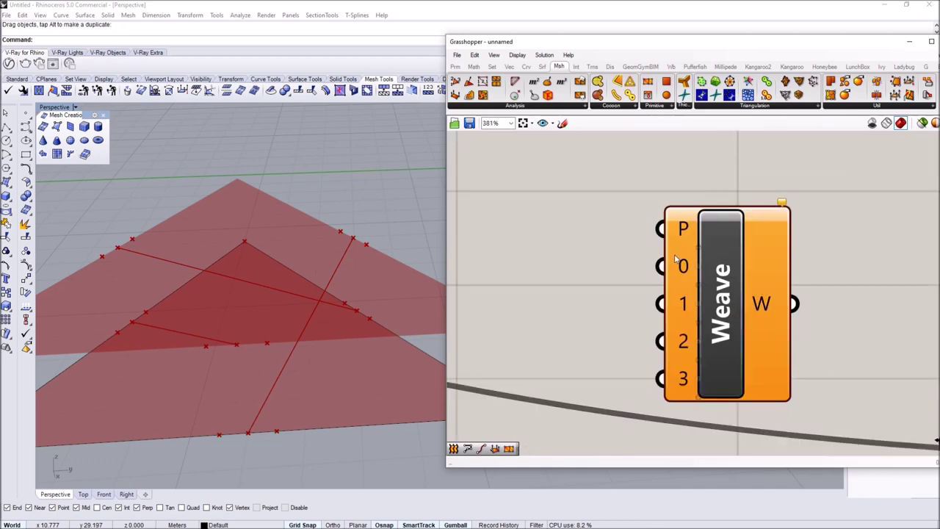
right_click(680, 238)
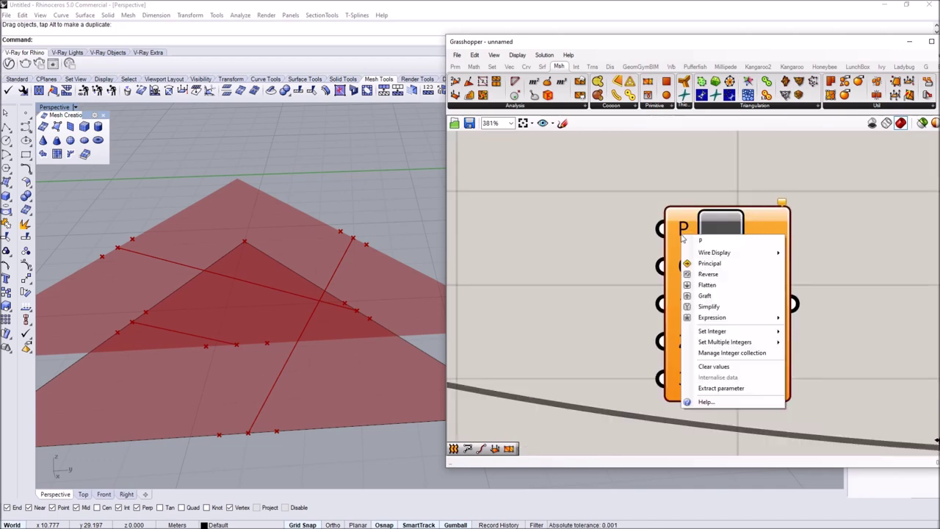
click(713, 355)
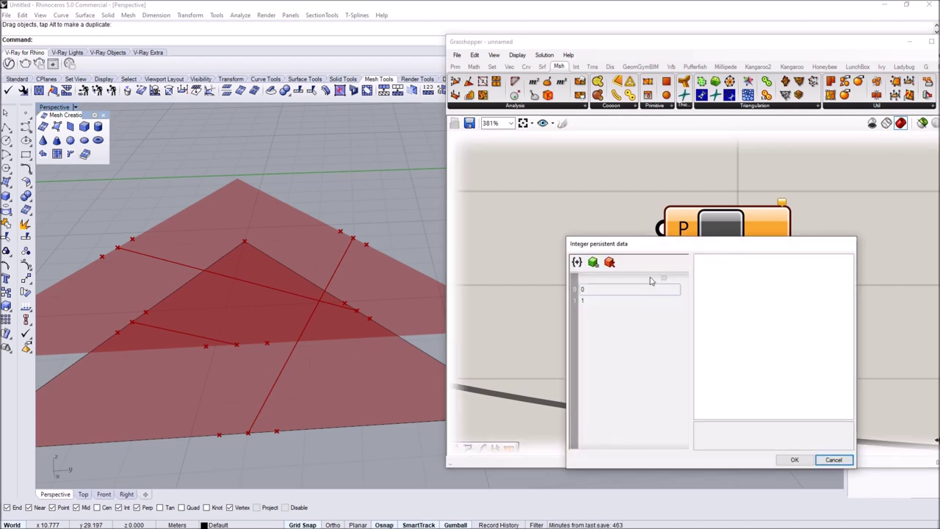
click(593, 263)
click(597, 266)
double_click(591, 312)
text(2)
double_click(597, 323)
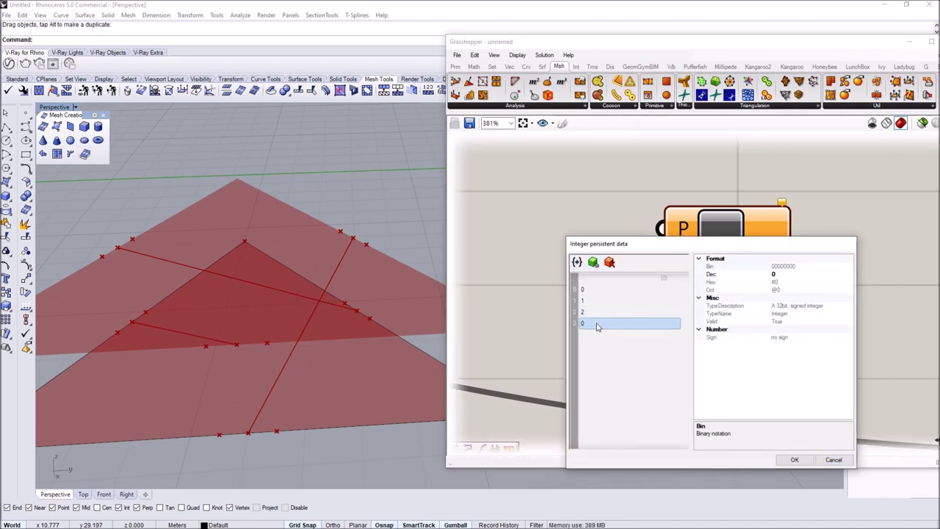
click(794, 459)
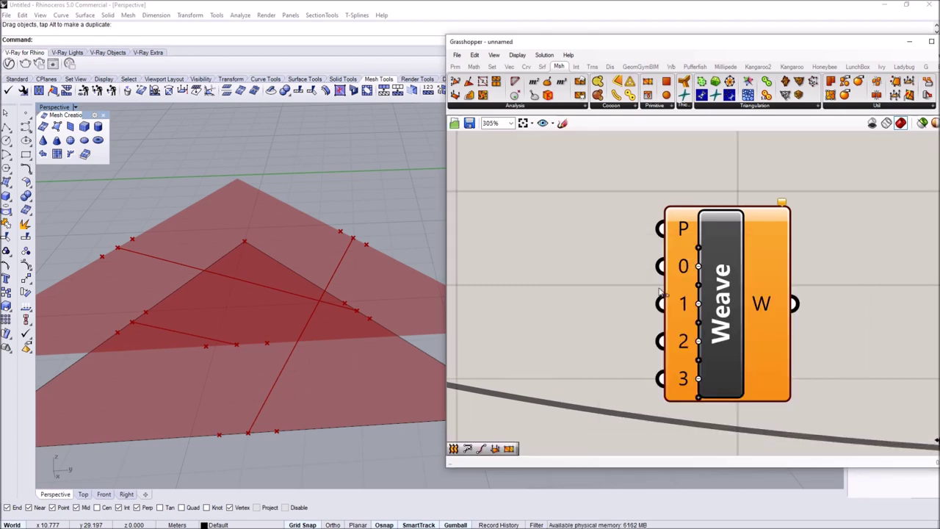
Check the first group's two shifted points and connect its second Move geometry output to stream 0 of the Weave.
scroll(566, 241, down, 5)
scroll(566, 241, up, 2)
click(532, 208)
right_drag(328, 359, 283, 402)
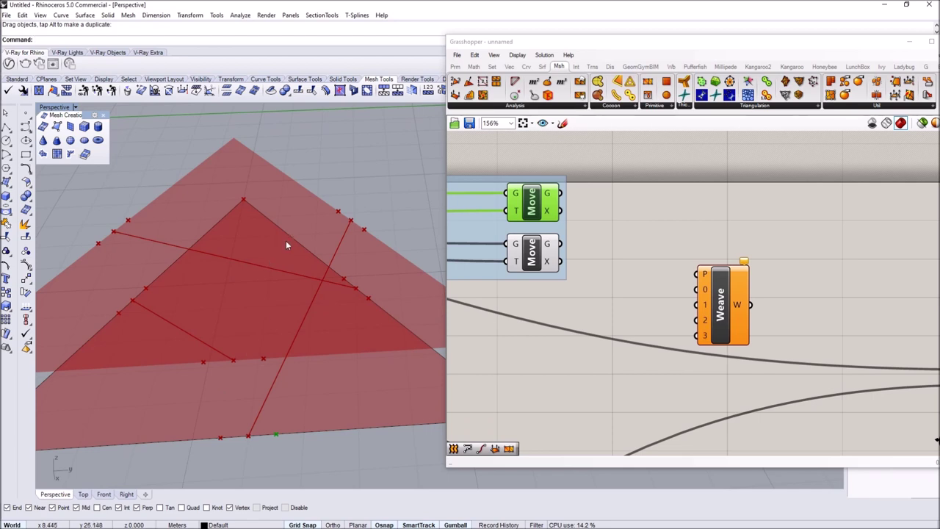
click(535, 255)
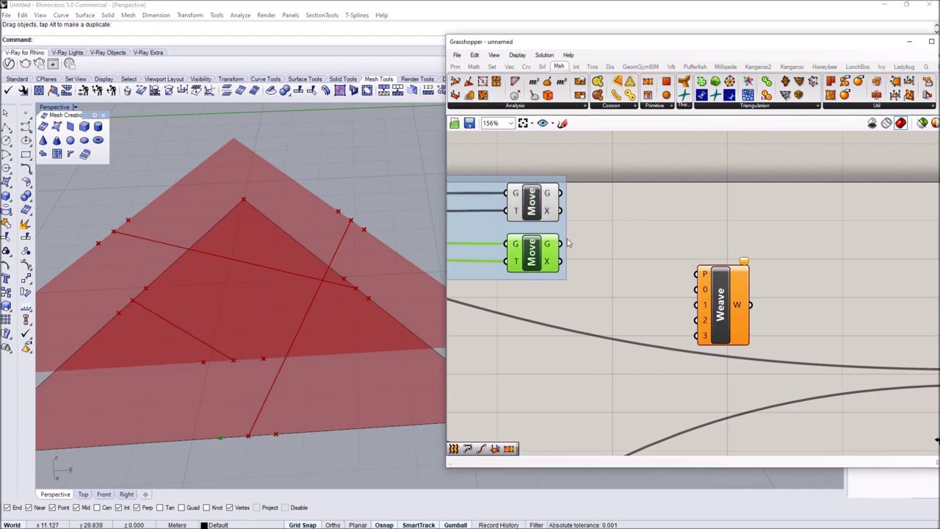
drag(697, 289, 560, 243)
click(530, 204)
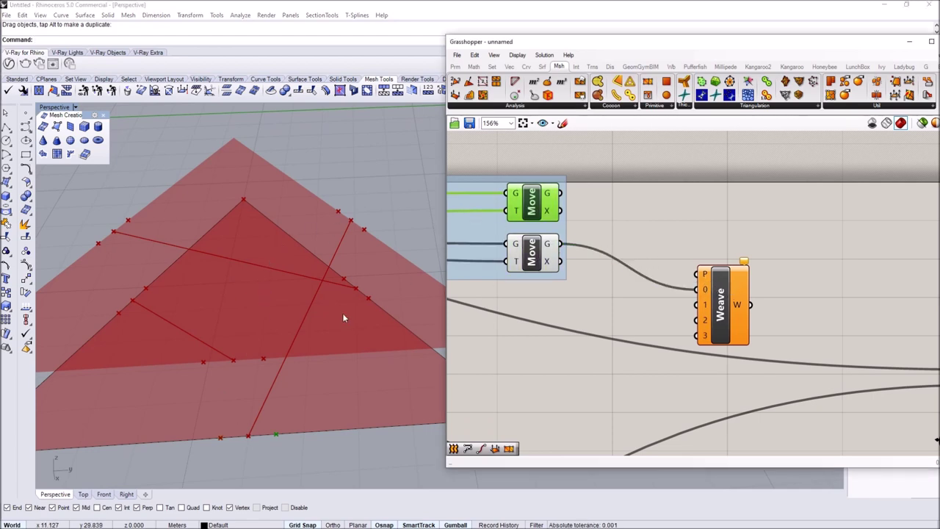
Connect the sixth group's two Move outputs to Weave streams 1 and 2, and the first group's first Move to stream 3.
scroll(602, 309, down, 5)
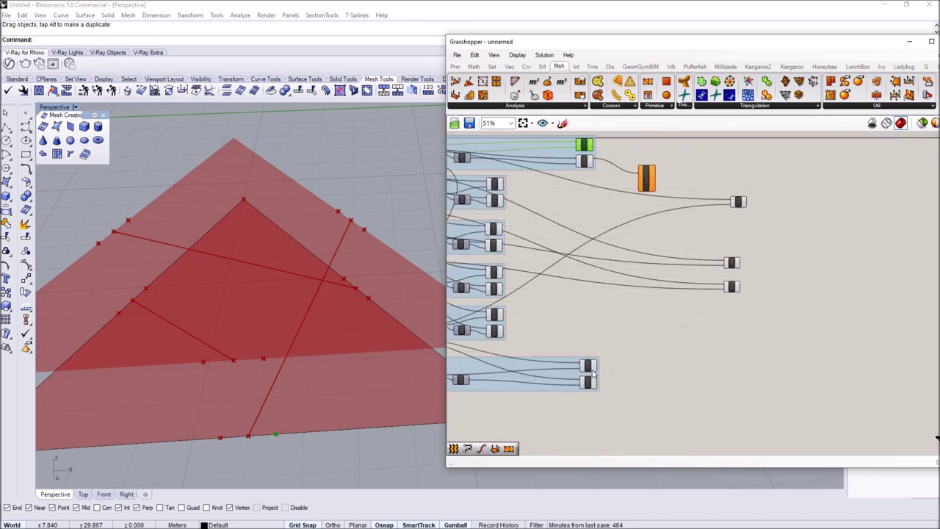
scroll(597, 369, up, 2)
scroll(607, 359, down, 3)
drag(601, 367, 624, 215)
scroll(635, 209, up, 4)
scroll(624, 214, down, 3)
click(591, 421)
drag(591, 419, 632, 219)
scroll(632, 219, up, 3)
drag(499, 141, 527, 190)
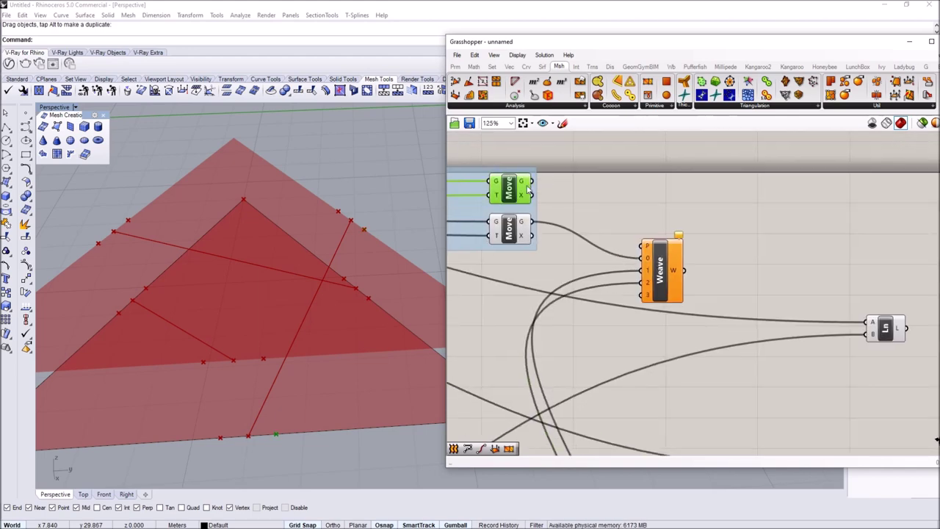
drag(621, 294, 644, 294)
Graft all four stream inputs of the Weave component, 0 to 3.
scroll(643, 248, up, 3)
right_click(646, 269)
click(661, 367)
right_click(637, 288)
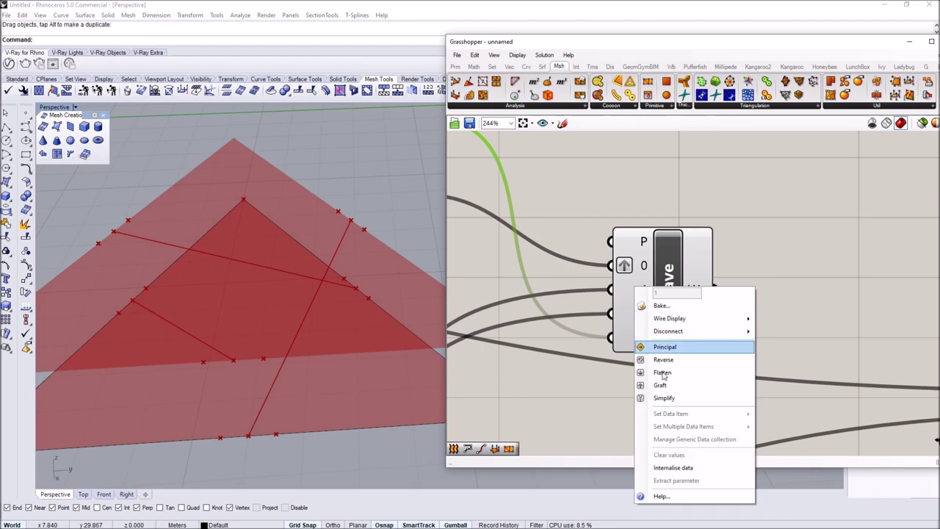
click(660, 385)
scroll(637, 312, up, 1)
right_click(636, 313)
click(660, 410)
right_click(646, 353)
click(676, 418)
scroll(654, 284, down, 3)
mouse_move(653, 284)
scroll(654, 283, down, 3)
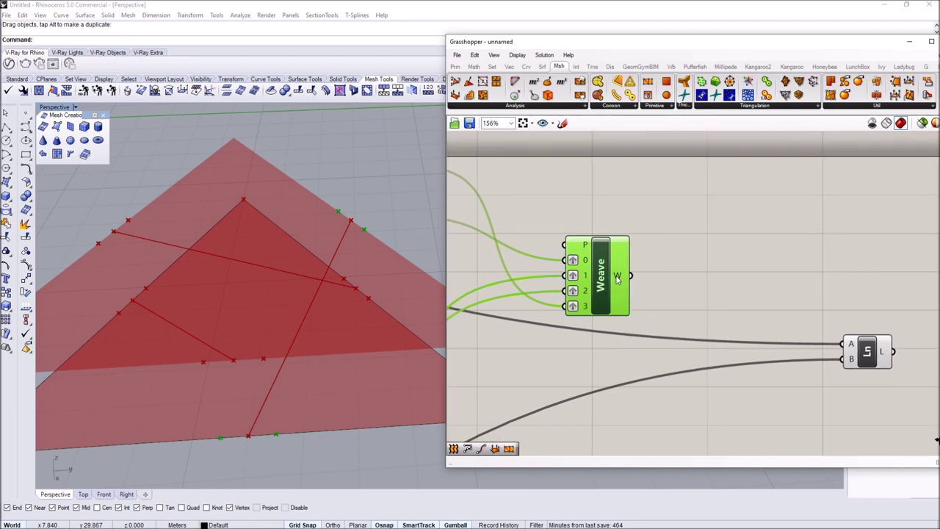
scroll(651, 272, up, 1)
Add a Construct Mesh component beyond the Weave component, leaving room between them.
drag(606, 270, 658, 228)
right_drag(699, 239, 657, 260)
double_click(661, 246)
text(c)
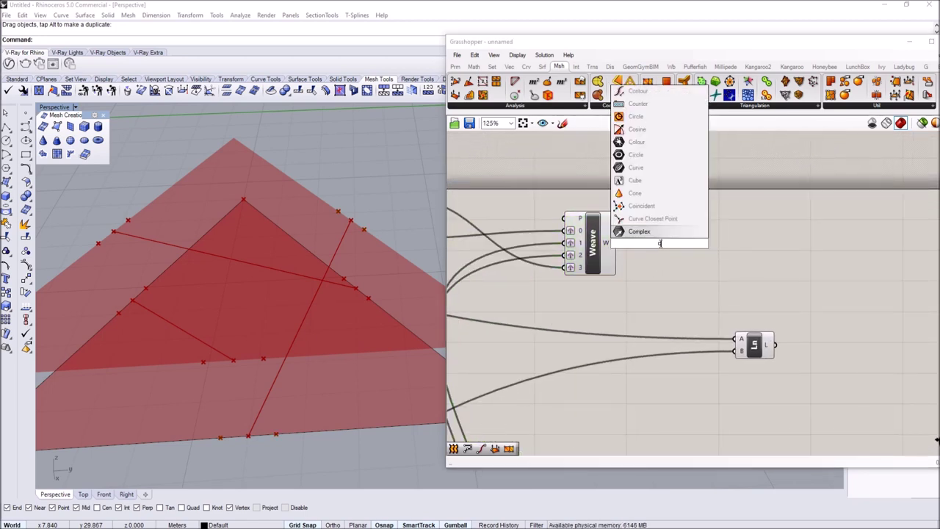
text(onstr)
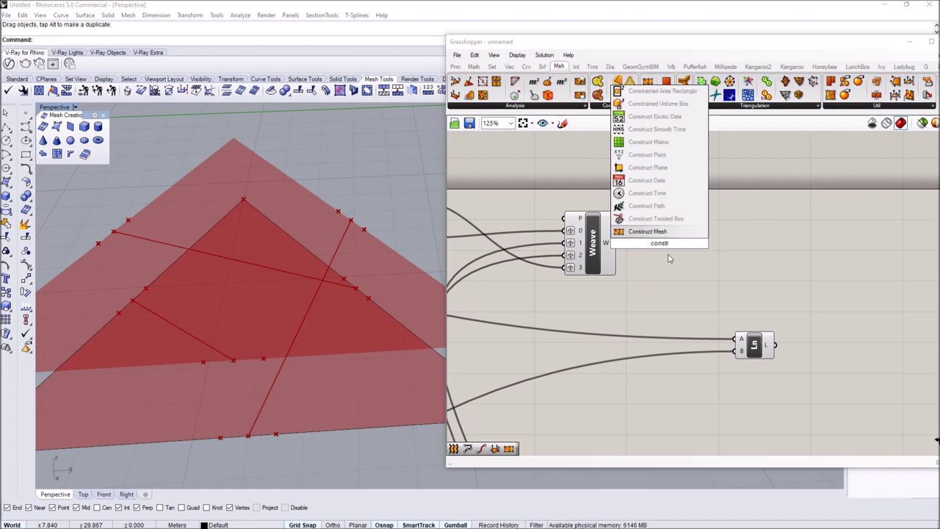
click(653, 237)
drag(658, 243, 766, 231)
right_drag(713, 243, 716, 254)
Add a Mesh Quad component between the Weave and Construct Mesh components.
click(707, 288)
double_click(707, 290)
text(quad)
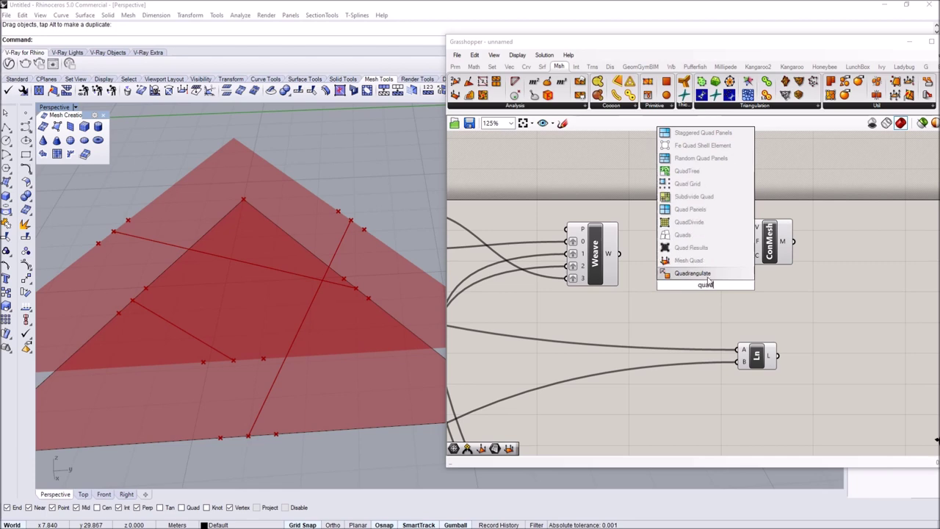
click(700, 269)
drag(707, 279, 701, 296)
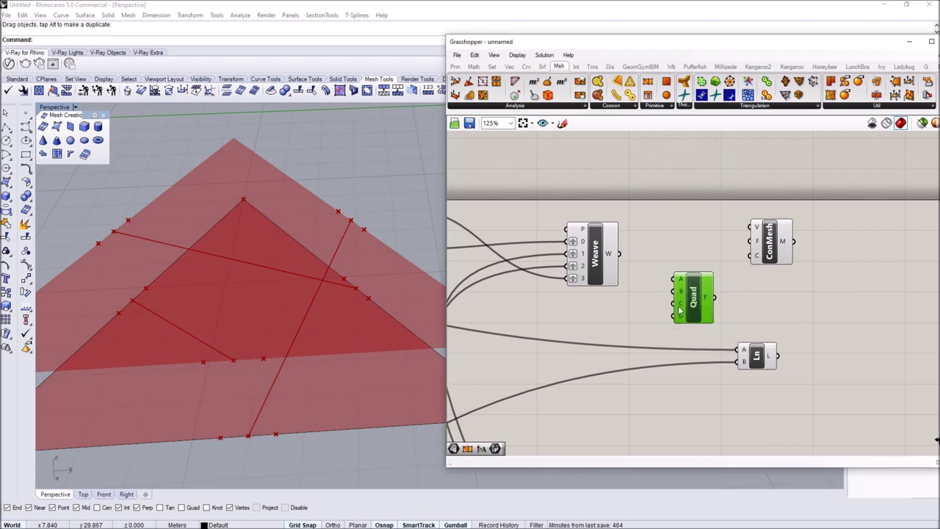
Feed the Weave output into Construct Mesh's vertices and the Mesh Quad into its faces, and inspect the resulting strip.
scroll(686, 306, up, 3)
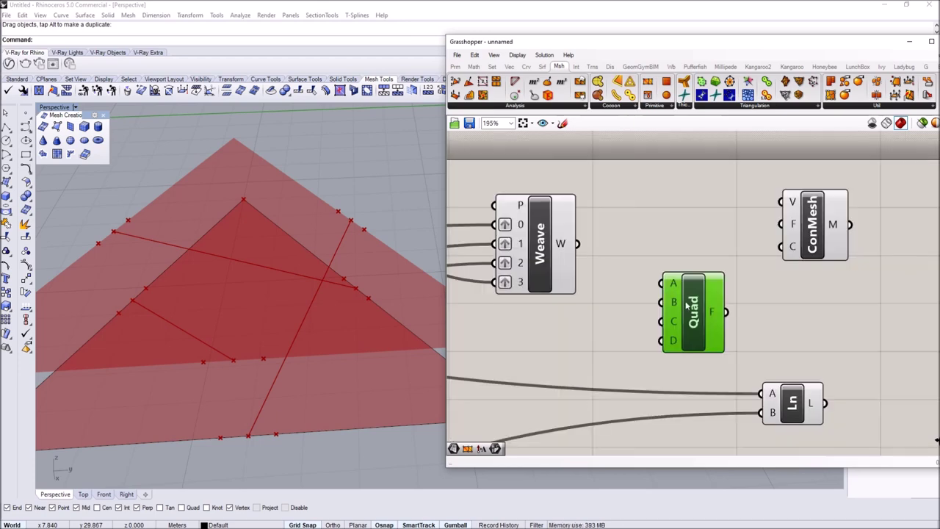
drag(579, 251, 780, 208)
right_drag(331, 389, 315, 330)
scroll(340, 249, up, 3)
right_drag(339, 248, 364, 229)
click(812, 231)
scroll(779, 213, down, 3)
scroll(791, 337, down, 5)
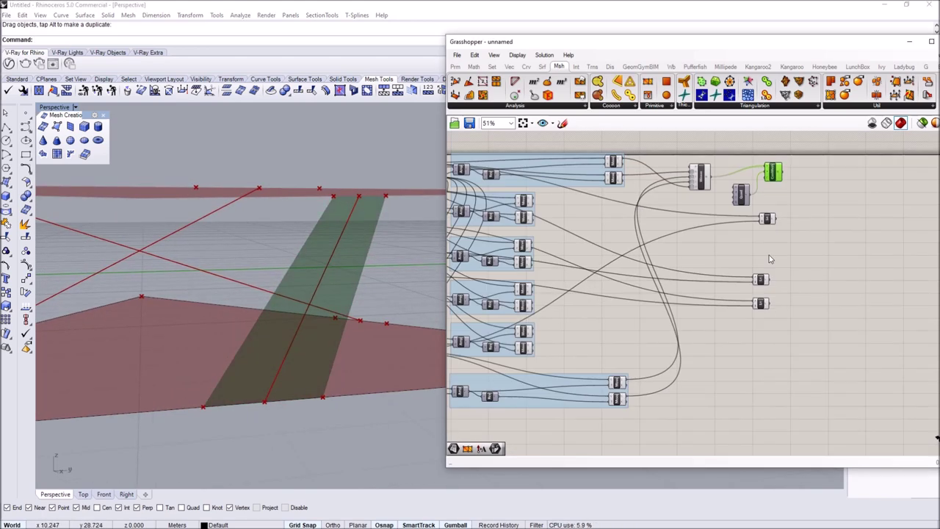
Delete the Line component replaced by the mesh strip and move the two remaining Line components farther out.
scroll(380, 305, up, 3)
click(756, 236)
key(Delete)
scroll(324, 307, down, 4)
right_drag(316, 319, 333, 292)
drag(795, 343, 742, 284)
drag(750, 296, 840, 334)
click(738, 287)
right_drag(792, 308, 798, 328)
Move the second group's components outward to line up with the first group's Move components.
scroll(661, 238, up, 2)
right_drag(714, 221, 713, 209)
scroll(713, 208, down, 2)
right_drag(559, 221, 604, 221)
scroll(609, 221, up, 2)
drag(611, 253, 564, 219)
right_drag(382, 280, 390, 266)
mouse_move(565, 223)
mouse_down()
mouse_move(713, 223)
mouse_move(564, 223)
mouse_up()
drag(617, 261, 697, 224)
scroll(697, 224, down, 1)
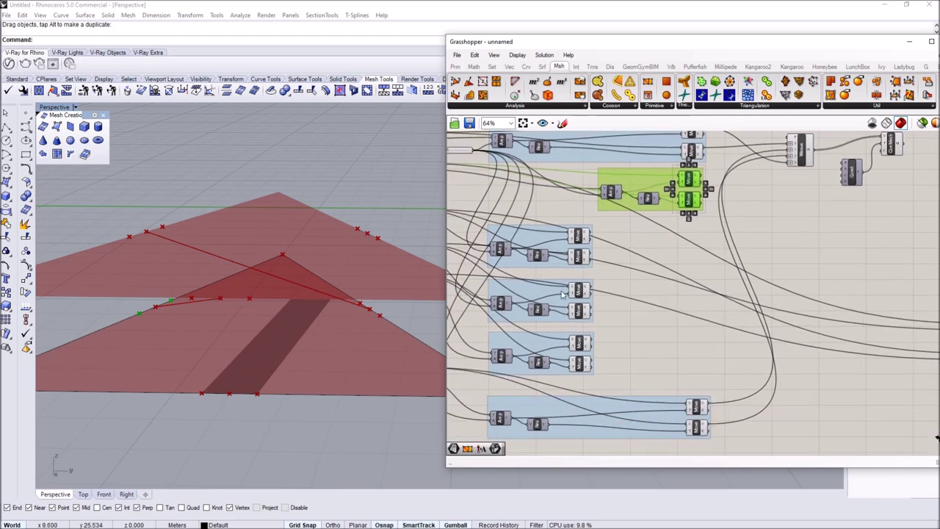
Move the fourth group's components outward in line with the second group.
right_drag(563, 294, 552, 300)
drag(601, 379, 566, 288)
scroll(565, 317, up, 2)
mouse_move(706, 294)
mouse_down()
mouse_move(723, 297)
mouse_move(714, 294)
mouse_up()
scroll(682, 282, down, 3)
click(674, 262)
Duplicate the Weave and Construct Mesh components below the originals.
right_drag(838, 223, 750, 223)
scroll(755, 190, up, 2)
drag(824, 232, 619, 139)
drag(663, 175, 689, 310)
click(663, 246)
scroll(572, 248, up, 2)
right_drag(573, 246, 621, 242)
scroll(624, 244, down, 1)
right_drag(774, 250, 744, 248)
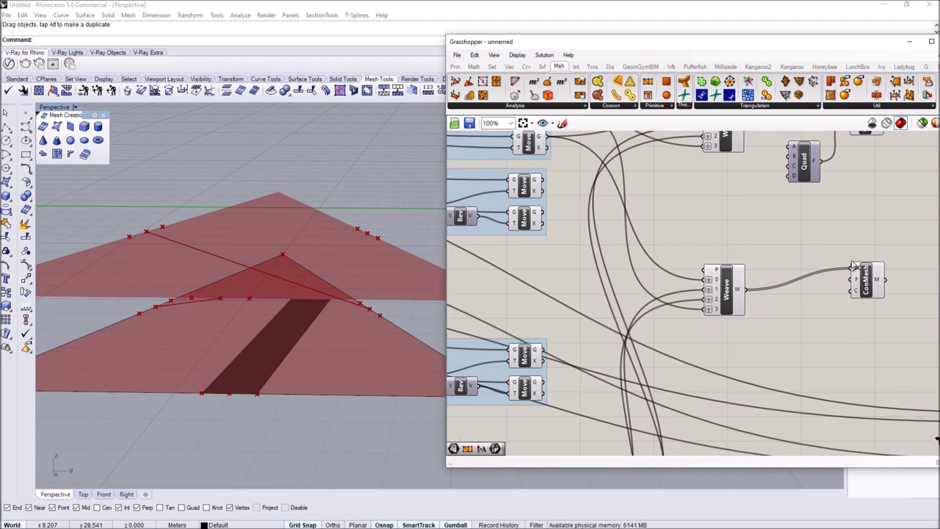
Check the second and fourth groups' points and connect the fourth group's second Move to stream 0 of the duplicated Weave.
right_drag(550, 204, 566, 213)
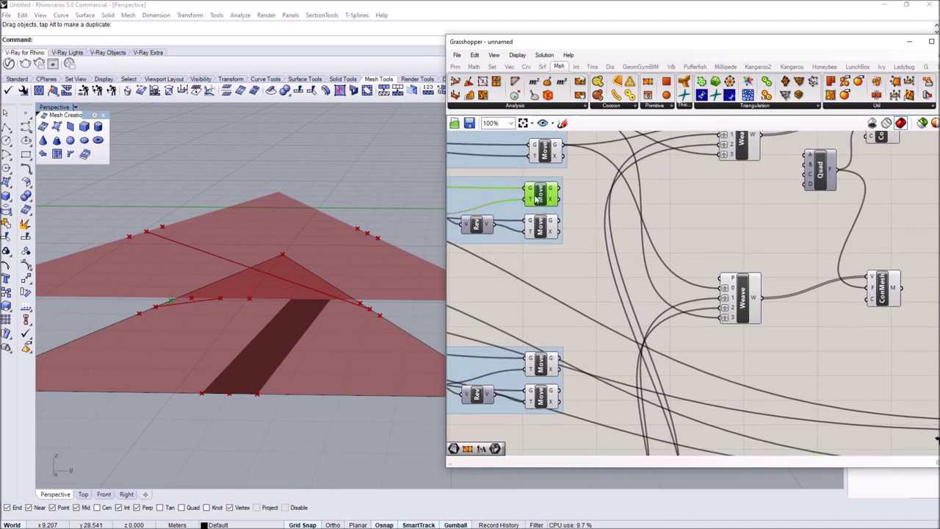
right_drag(207, 312, 365, 309)
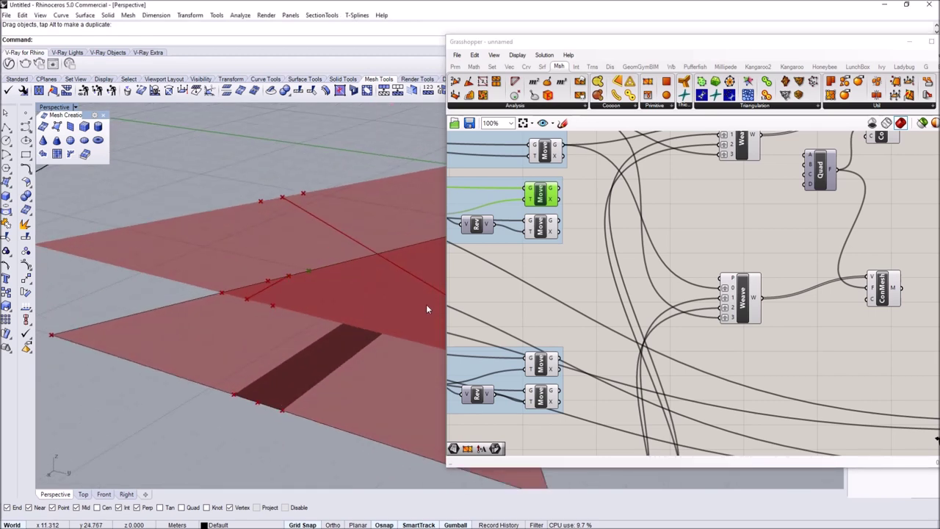
right_drag(266, 303, 235, 333)
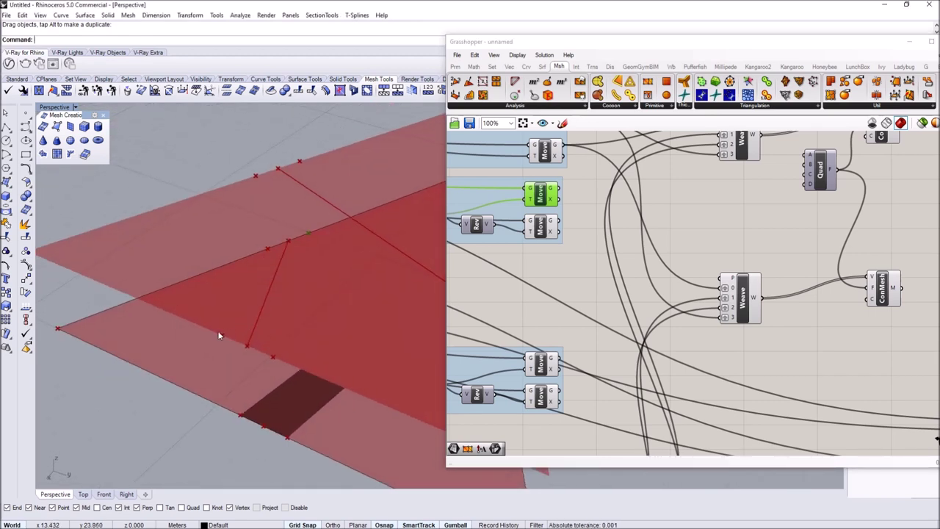
click(541, 232)
drag(540, 356, 544, 359)
right_drag(536, 399, 538, 379)
click(538, 378)
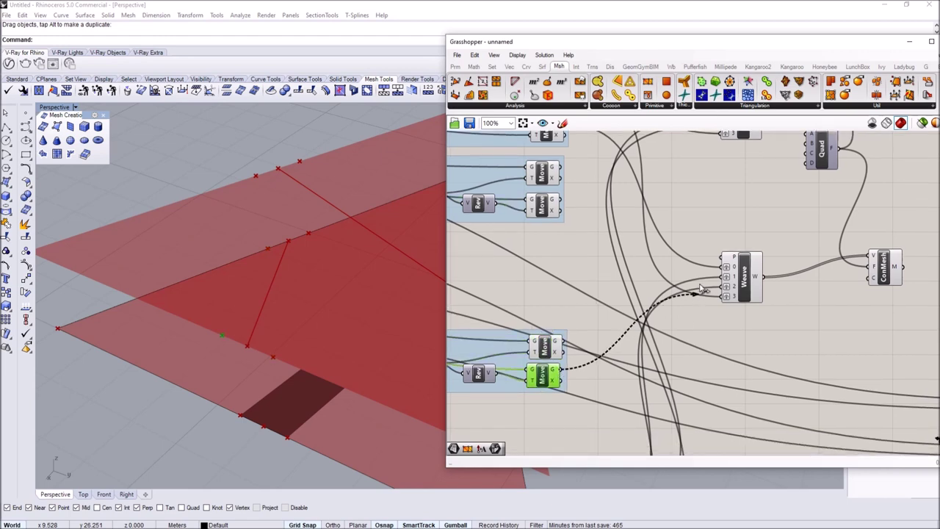
click(531, 355)
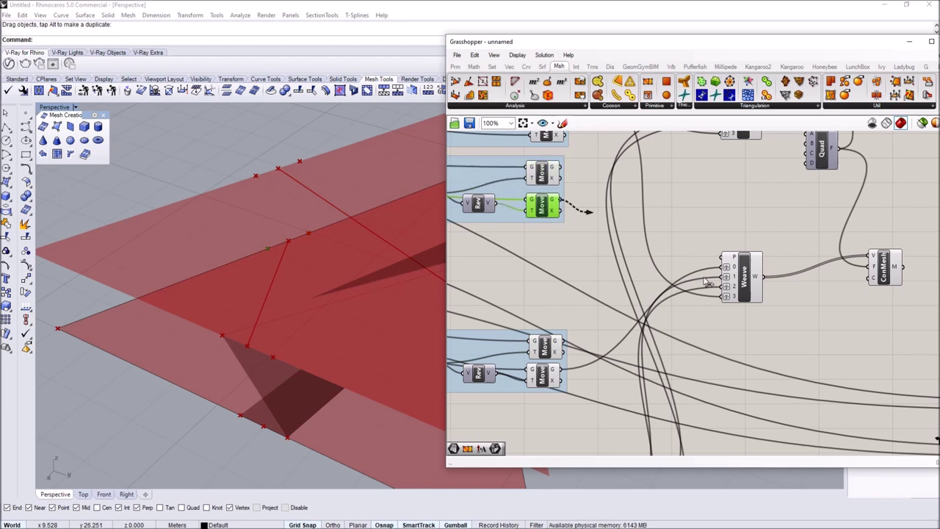
Connect the second group's Moves to streams 1 and 2 of the duplicated Weave, and the fourth group's first Move to stream 3.
drag(726, 280, 725, 277)
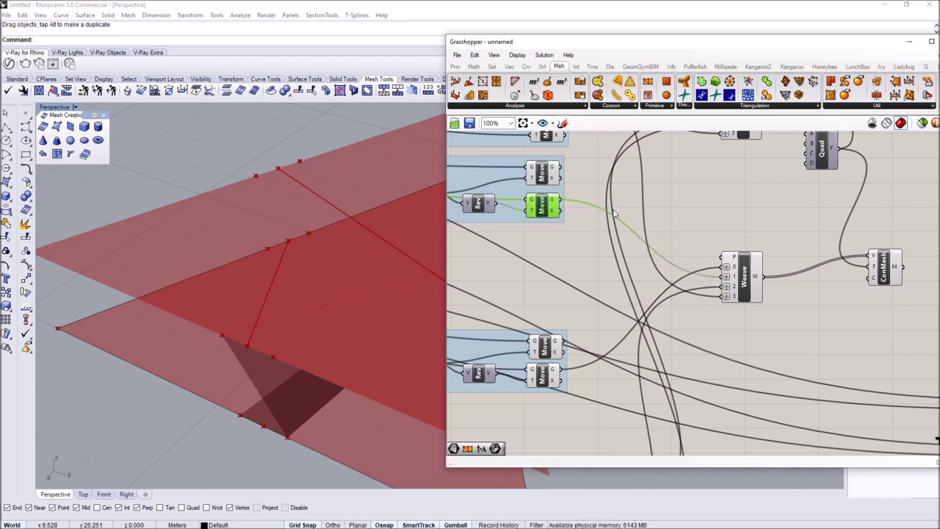
click(563, 172)
drag(731, 282, 726, 297)
click(545, 351)
right_drag(242, 316, 277, 283)
Delete the two remaining Line components.
click(720, 197)
scroll(720, 197, down, 4)
right_drag(768, 232, 711, 227)
scroll(771, 268, up, 4)
click(782, 284)
key(Delete)
scroll(277, 261, up, 5)
click(779, 321)
scroll(777, 317, down, 5)
scroll(701, 272, up, 3)
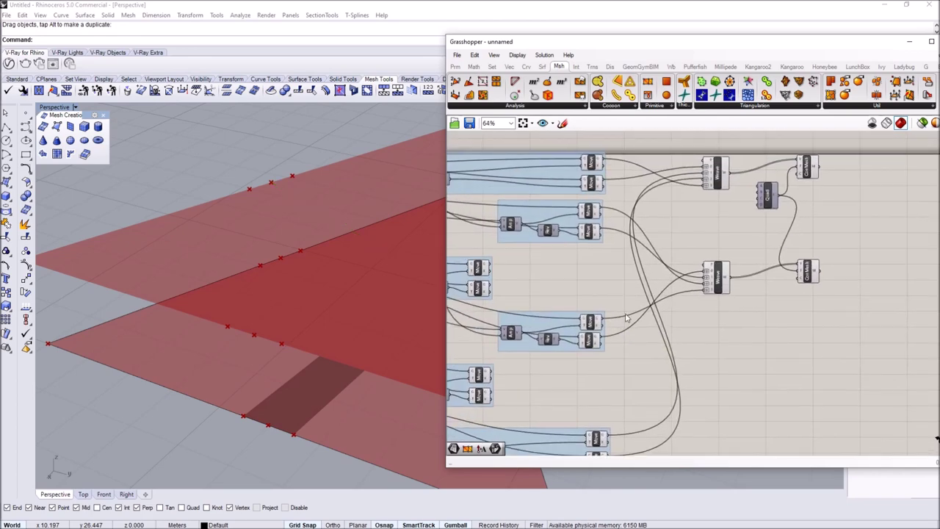
Move the third and fifth groups' components outward in line with the other groups.
right_drag(541, 279, 567, 249)
drag(487, 223, 551, 267)
drag(504, 242, 619, 248)
drag(536, 377, 616, 348)
Duplicate the second Weave and its Construct Mesh below to make a third pair.
right_drag(684, 294, 622, 286)
drag(810, 254, 660, 200)
alt+drag(681, 242, 686, 324)
click(592, 272)
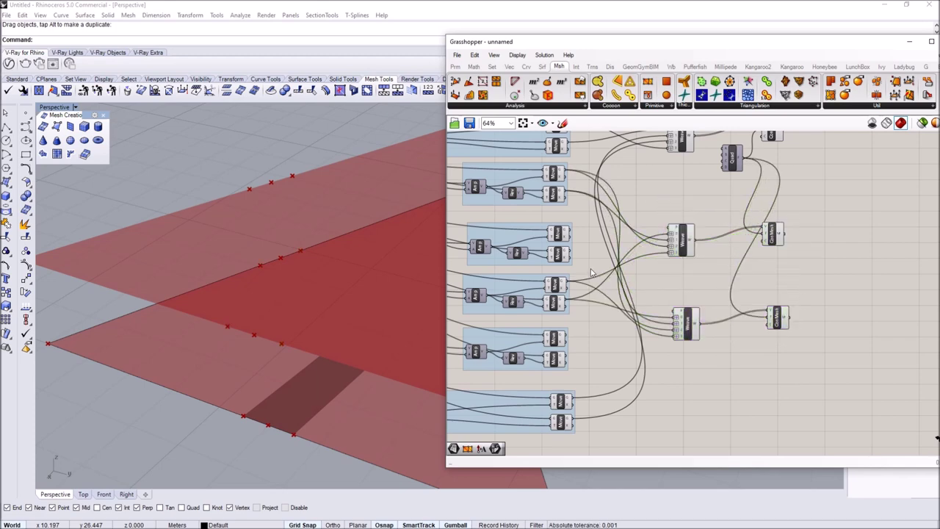
Check the third group's points and connect its second Move to stream 0 of the third Weave.
scroll(591, 273, up, 3)
click(551, 205)
right_drag(342, 232, 197, 380)
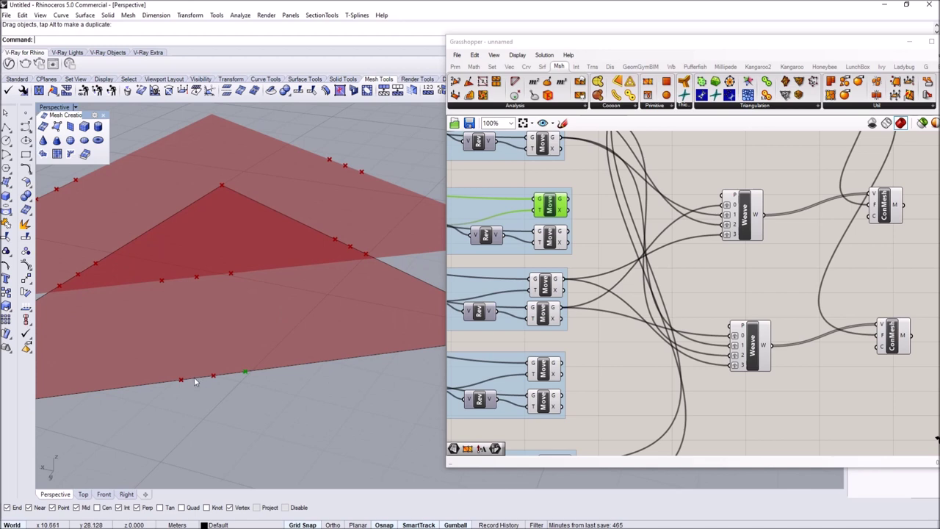
click(550, 239)
right_drag(575, 235, 494, 279)
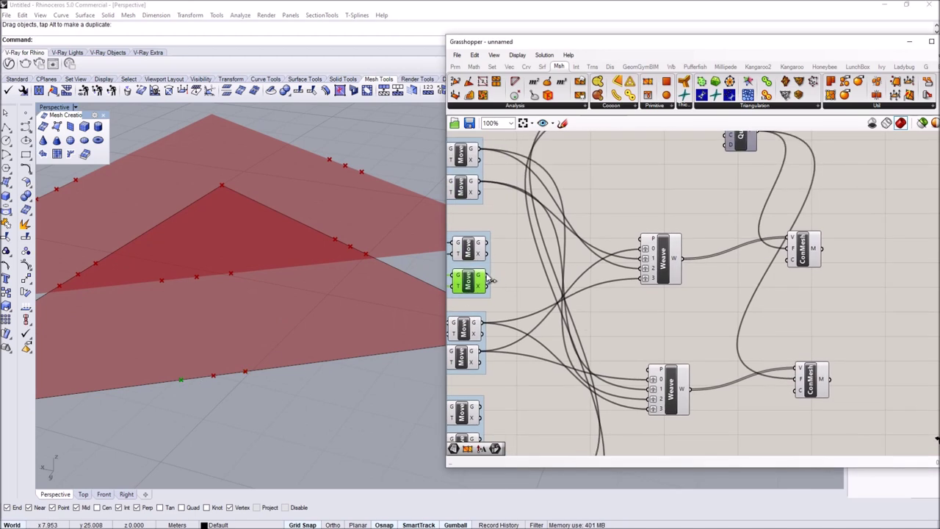
right_drag(653, 387, 726, 367)
Identify the opposite edge's points and connect the fifth group's second Move to stream 1 of the third Weave.
click(535, 308)
right_drag(341, 290, 322, 230)
click(534, 341)
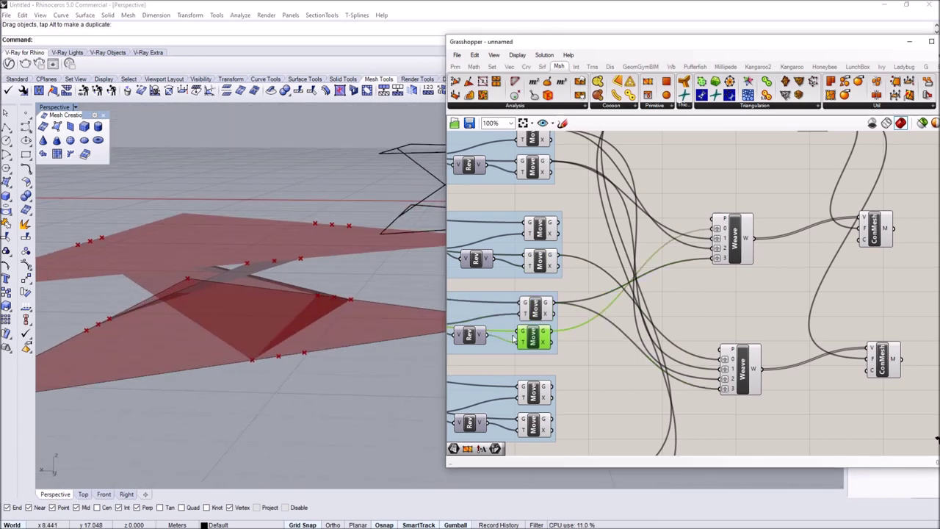
right_drag(528, 382, 543, 338)
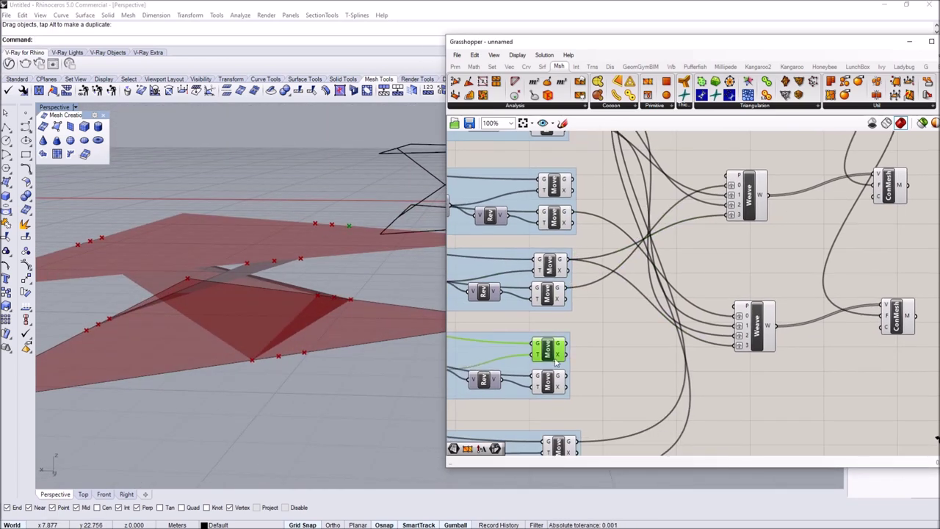
drag(742, 329, 739, 336)
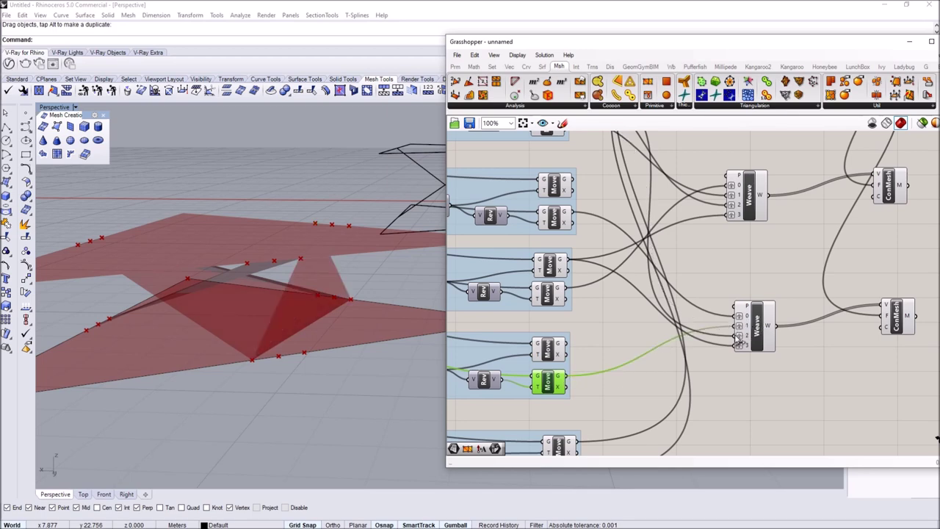
Connect the fifth group's first Move to stream 2 of the third Weave and the third group's first Move to stream 3.
drag(581, 347, 567, 343)
click(562, 186)
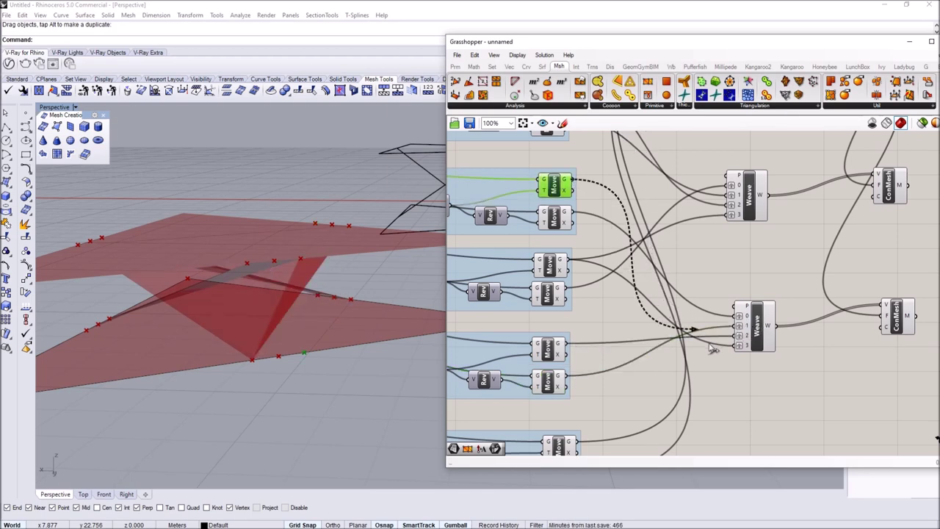
drag(710, 345, 735, 345)
click(764, 398)
right_drag(360, 323, 325, 283)
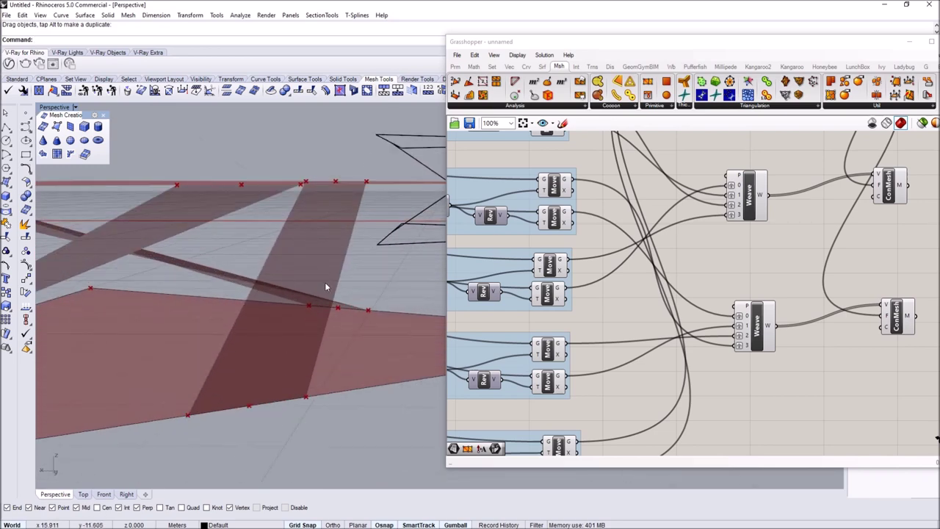
Line up the three Construct Mesh components closer together in one column beyond the Weave components.
scroll(309, 279, down, 5)
click(719, 266)
scroll(720, 266, down, 3)
right_drag(825, 264, 682, 308)
scroll(703, 266, up, 2)
right_drag(703, 265, 646, 285)
drag(668, 427, 592, 160)
drag(606, 158, 691, 182)
click(746, 200)
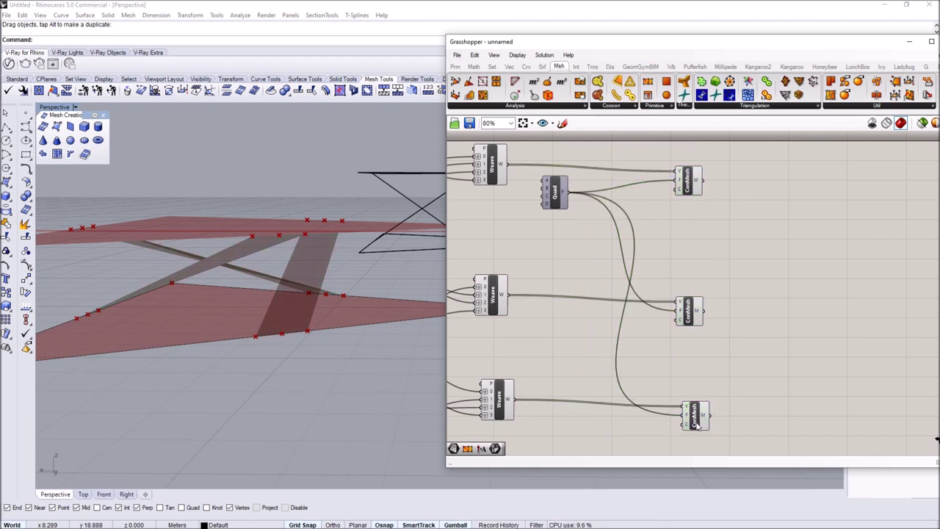
drag(695, 422, 690, 345)
drag(688, 310, 691, 307)
drag(692, 180, 690, 235)
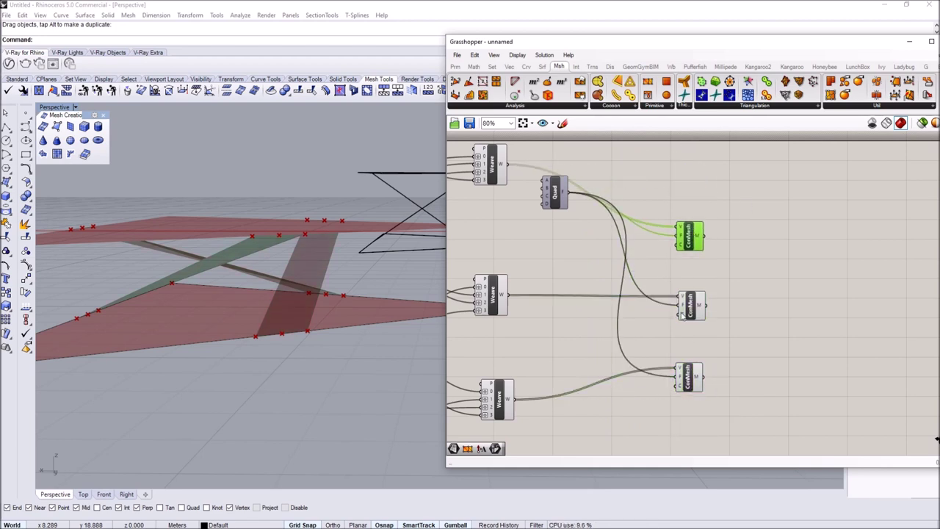
drag(695, 385, 699, 368)
Add a Mesh parameter and connect all three Construct Mesh outputs to it.
right_drag(723, 316, 706, 317)
double_click(726, 314)
text(jo)
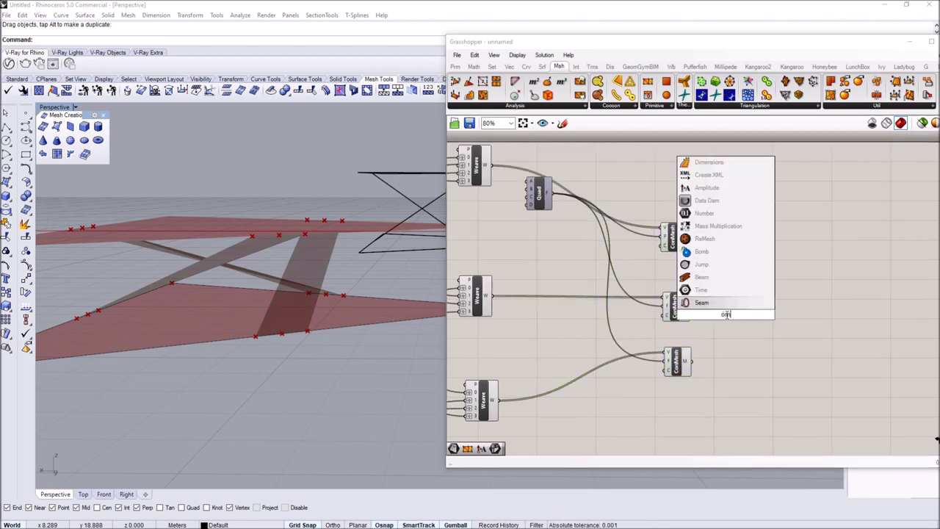
text(esg)
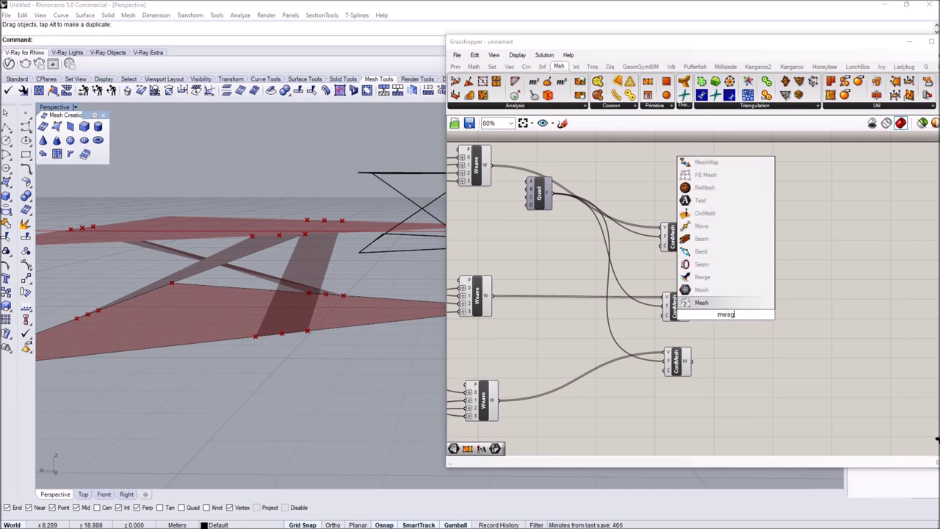
click(687, 288)
scroll(681, 312, up, 3)
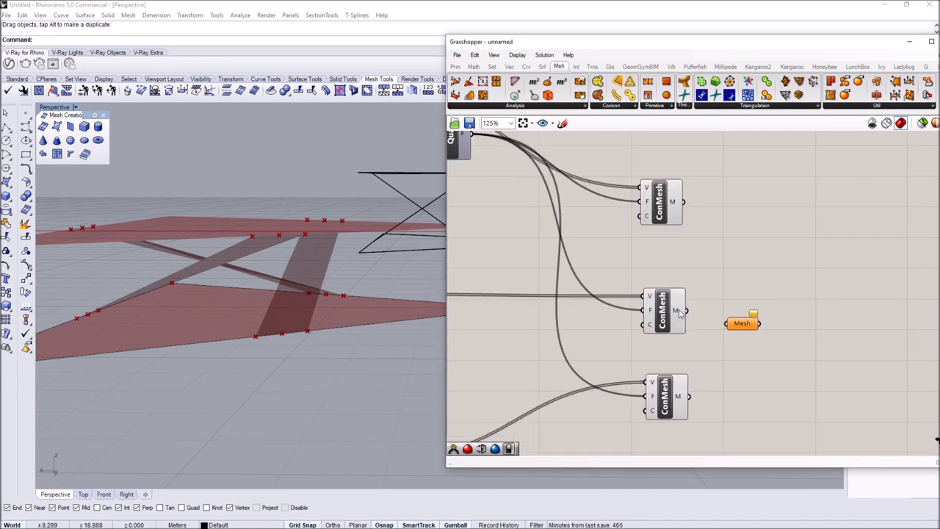
shift+drag(691, 393, 690, 396)
shift+drag(727, 323, 766, 274)
Add Weaverbird's Join Meshes and Weld after the Mesh parameter and feed the collected meshes into its M+ input.
right_drag(852, 280, 708, 293)
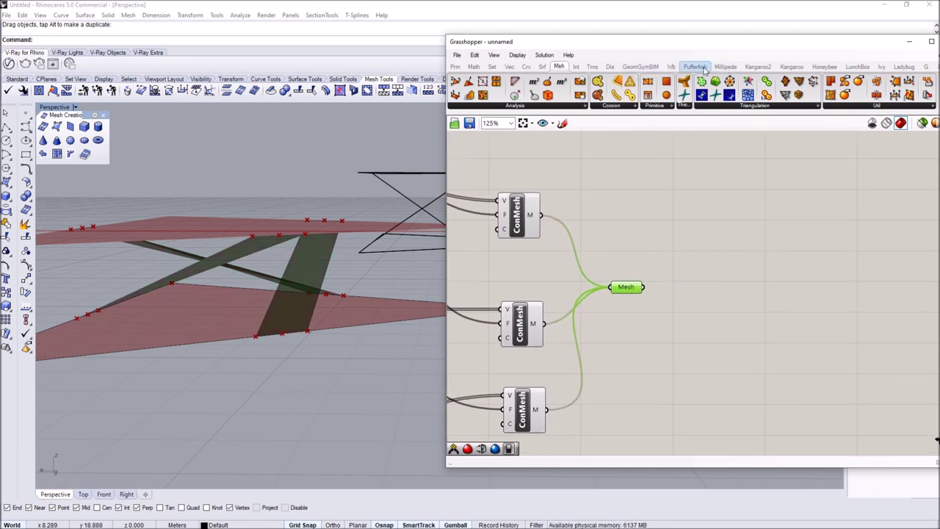
click(671, 67)
click(579, 106)
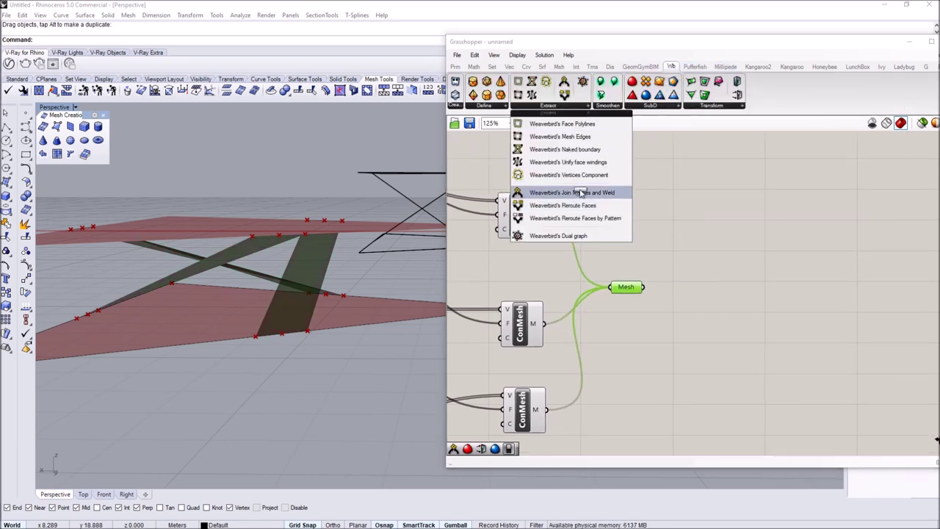
drag(581, 193, 731, 287)
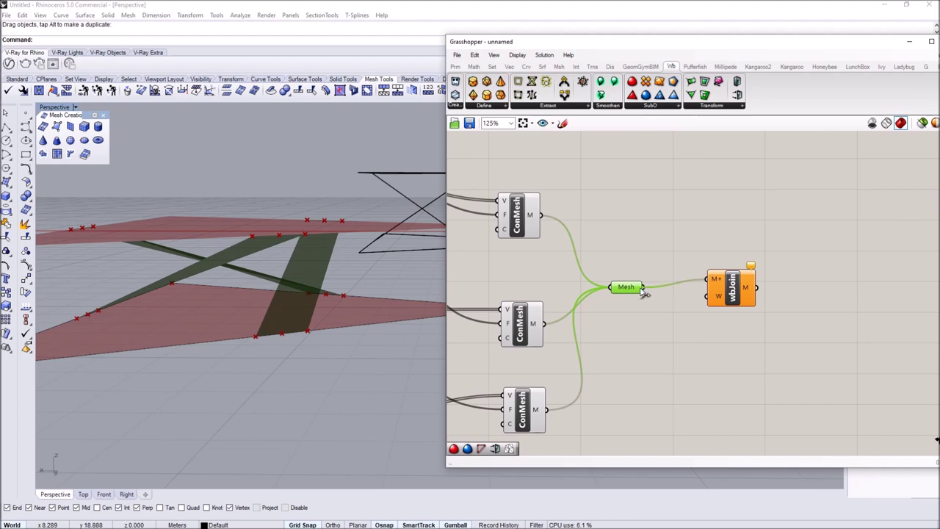
drag(644, 292, 644, 289)
drag(718, 298, 697, 314)
click(706, 335)
Turn off the preview of the intermediate components between the source mesh and the joined strips.
right_drag(315, 329, 348, 381)
scroll(349, 382, down, 6)
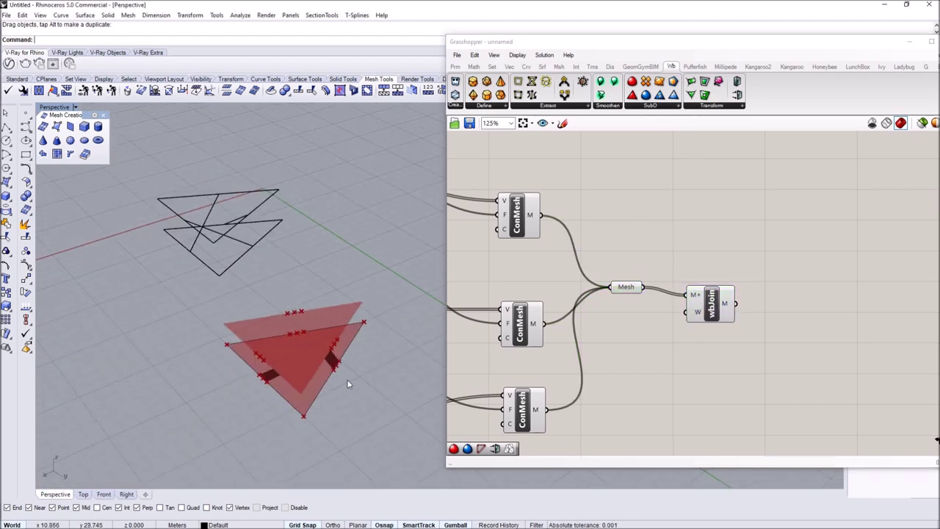
scroll(771, 275, down, 6)
drag(836, 355, 482, 193)
click(544, 55)
click(575, 187)
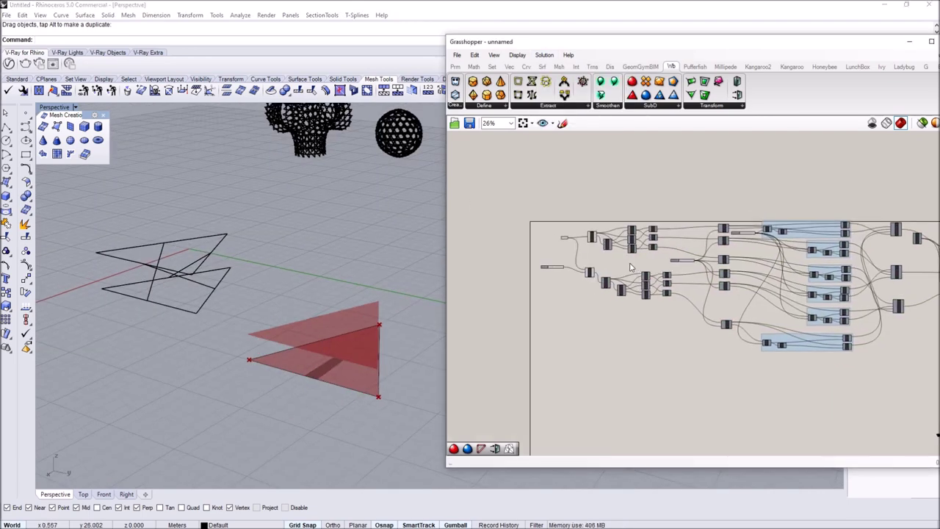
Turn off the preview of the Weaverbird offset component and the source mesh's Deconstruct Mesh.
scroll(621, 287, up, 4)
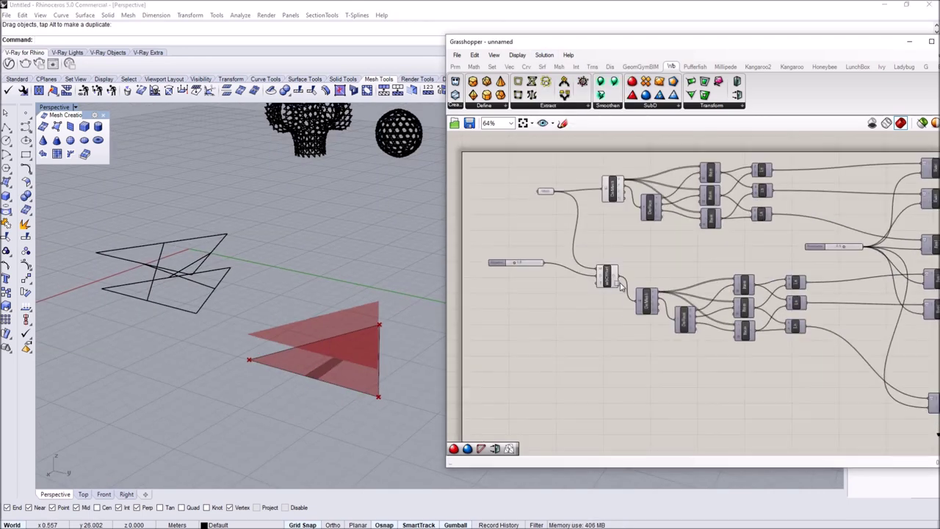
drag(620, 285, 606, 192)
click(546, 55)
click(553, 201)
click(552, 237)
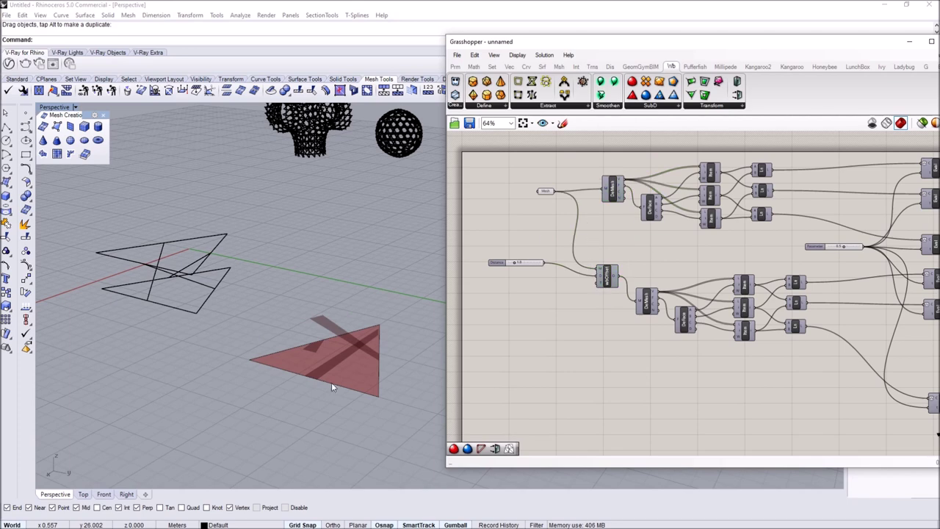
Examine the three crossing strips against the source triangle from different angles.
scroll(353, 360, up, 5)
right_drag(324, 311, 384, 355)
scroll(377, 368, up, 2)
scroll(375, 321, up, 2)
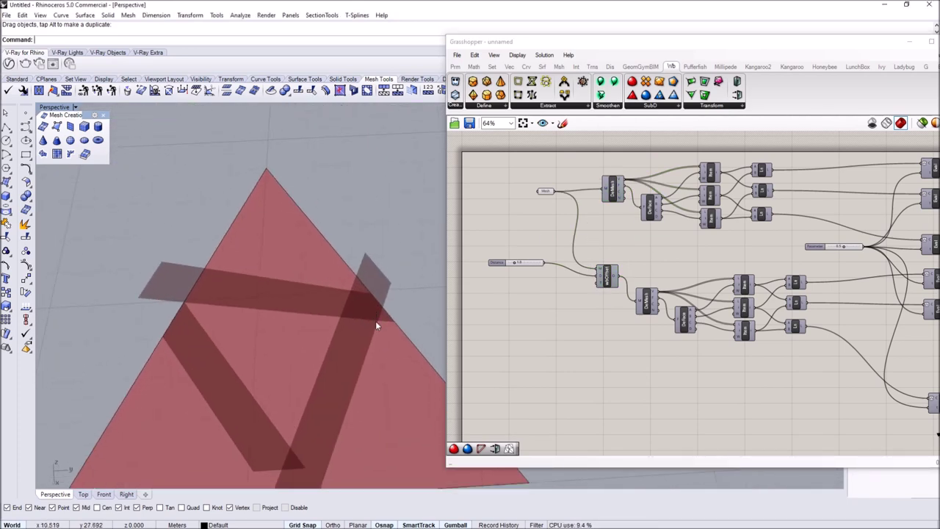
scroll(306, 286, down, 1)
right_drag(336, 376, 308, 276)
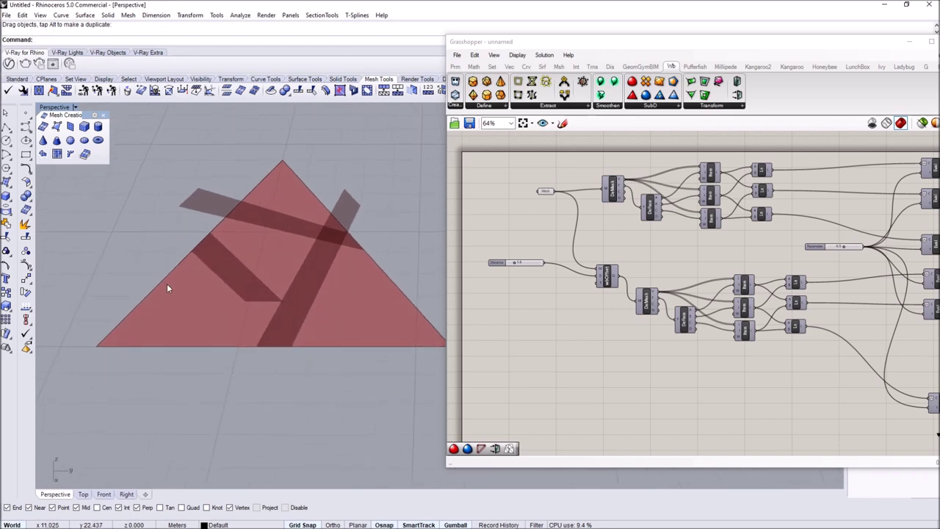
scroll(298, 215, down, 8)
right_drag(304, 219, 233, 289)
Move the whole definition aside on the canvas to free space ahead of its Mesh parameter.
click(519, 182)
scroll(518, 184, down, 5)
drag(489, 159, 834, 303)
drag(565, 204, 651, 228)
scroll(583, 220, up, 7)
click(634, 216)
scroll(656, 222, up, 3)
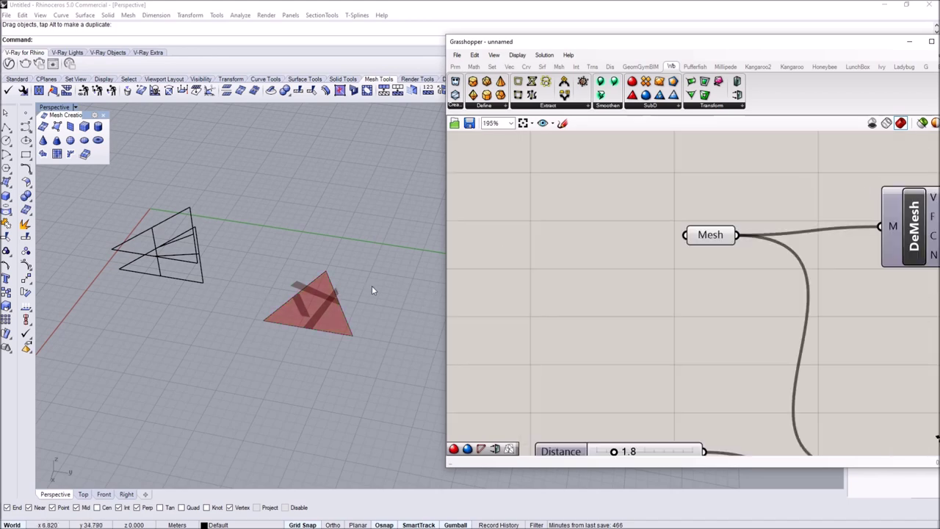
Add a Weaverbird's Mesh Icosahedron component in the free space ahead of the Mesh parameter.
shift+right_drag(409, 293, 382, 289)
scroll(691, 224, down, 4)
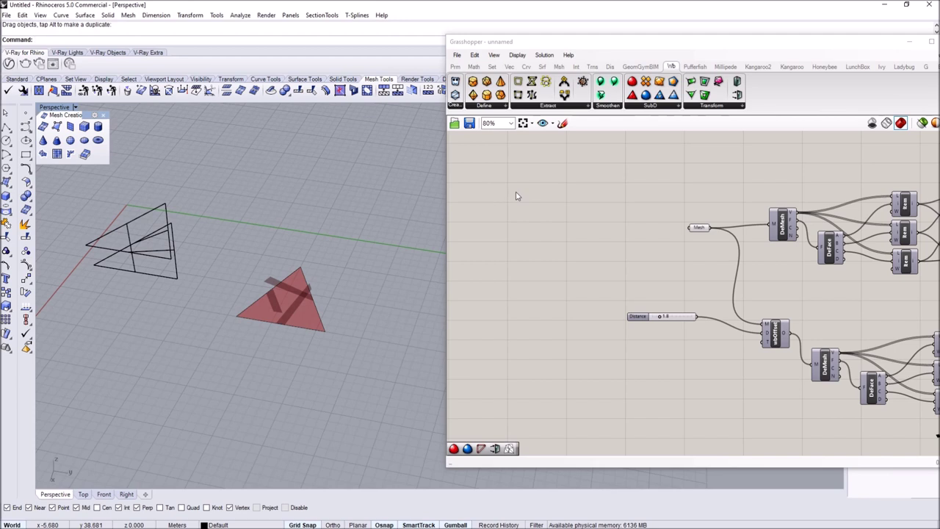
right_drag(515, 226, 534, 229)
right_drag(533, 186, 568, 202)
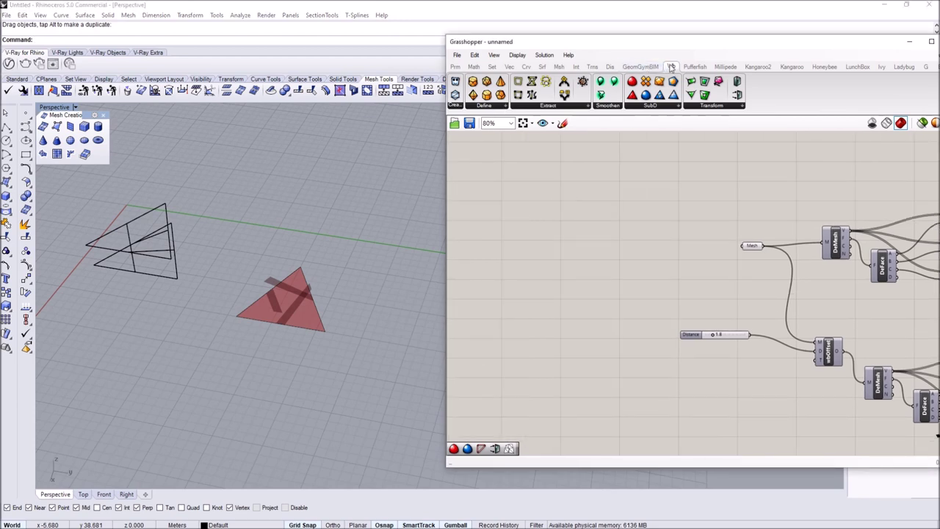
click(487, 108)
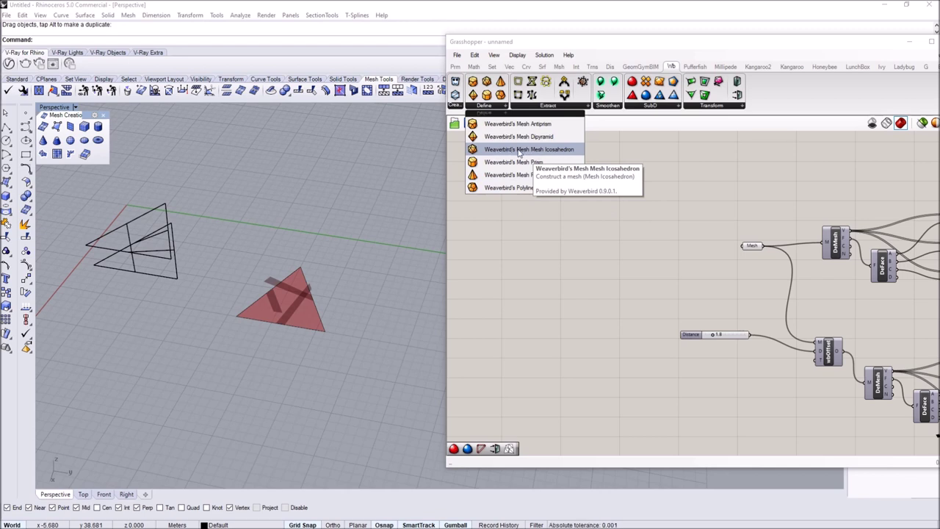
click(518, 150)
click(545, 224)
right_drag(257, 239, 391, 241)
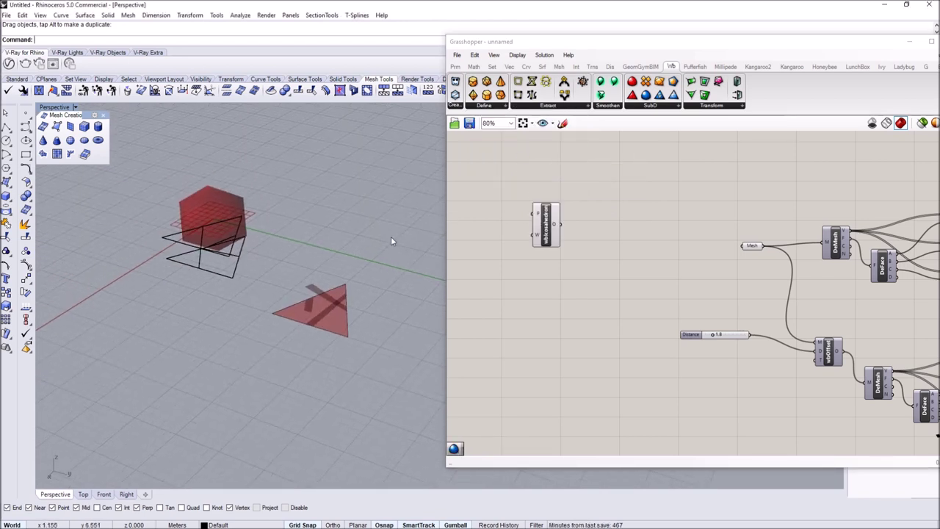
scroll(566, 235, up, 3)
click(570, 236)
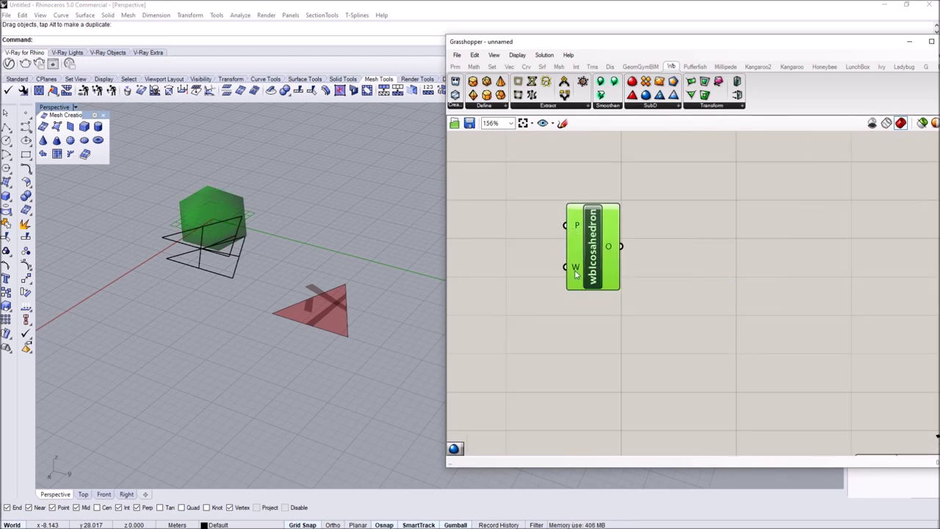
Create a number slider set to 30 and connect it to the icosahedron's W input as its radius.
right_drag(490, 280, 548, 302)
click(547, 301)
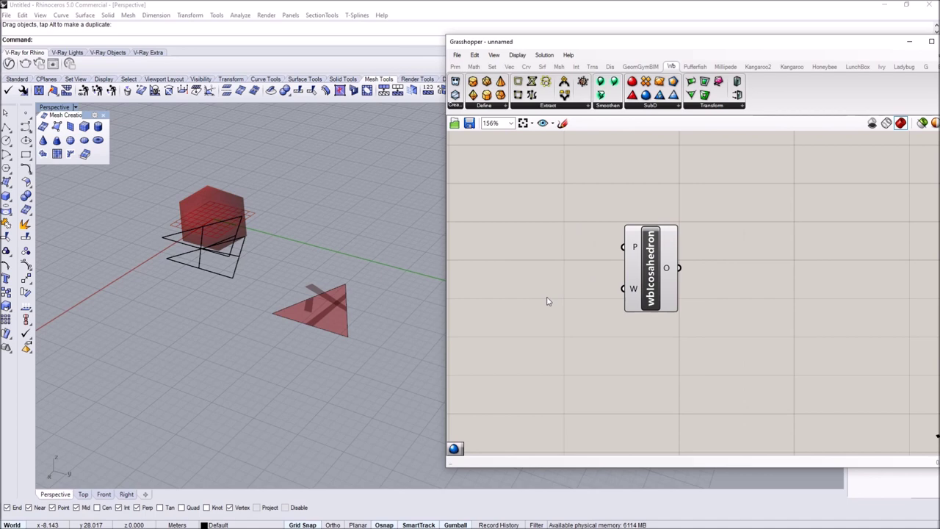
double_click(547, 301)
text(30)
key(Return)
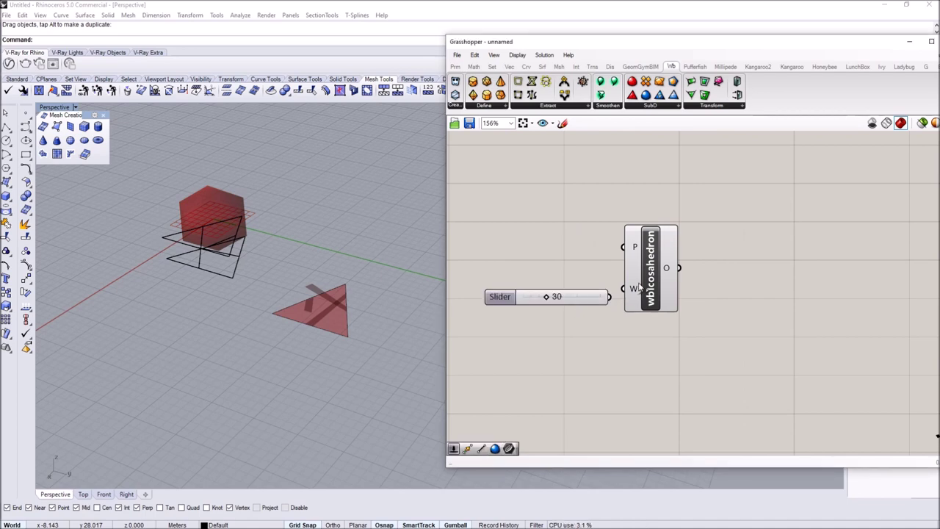
drag(609, 297, 625, 289)
drag(652, 278, 658, 278)
Delete the triangle sketch curves near the origin that lie inside the icosahedron.
right_drag(283, 253, 323, 359)
scroll(337, 323, down, 4)
scroll(351, 329, up, 3)
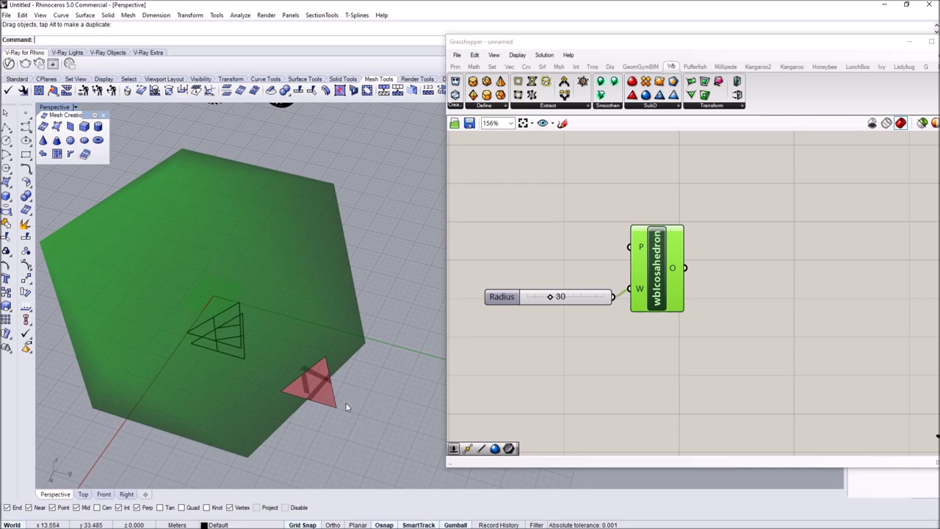
drag(349, 386, 422, 426)
click(381, 392)
right_drag(382, 393, 344, 310)
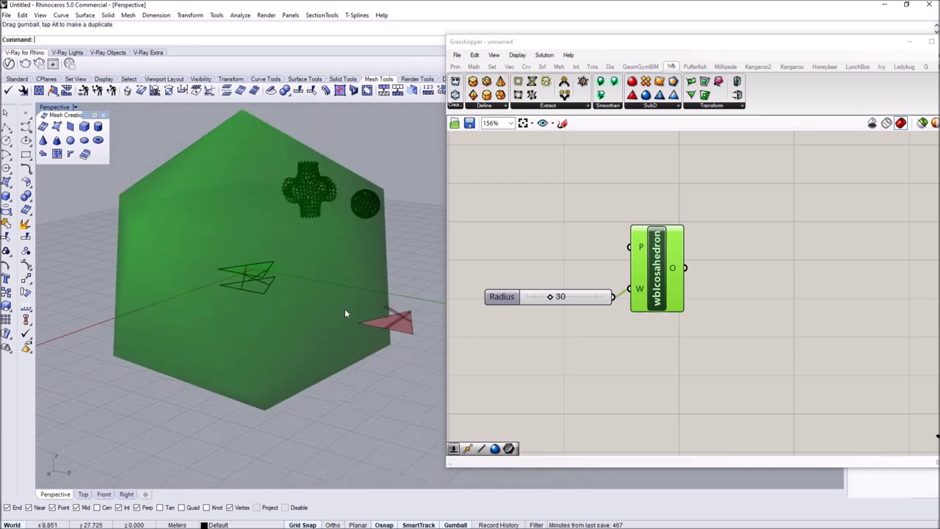
right_drag(297, 353, 286, 338)
drag(286, 338, 212, 242)
scroll(213, 233, down, 6)
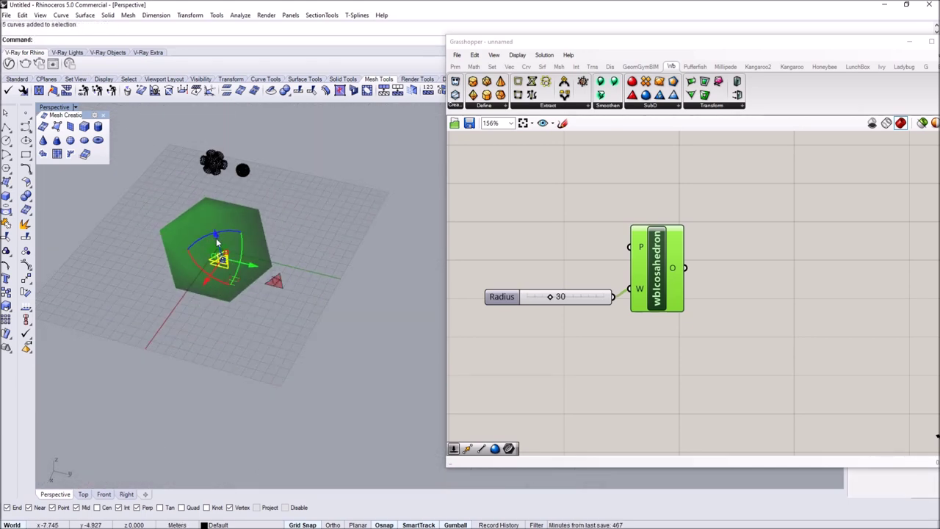
key(Delete)
scroll(215, 241, up, 6)
scroll(235, 232, down, 3)
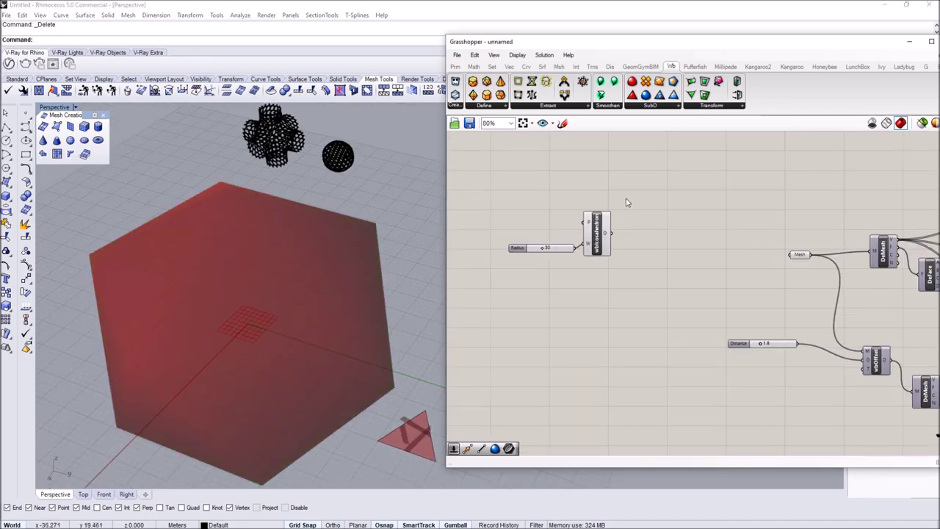
Add a Face Boundaries component and connect the icosahedron's output to its M input.
click(559, 67)
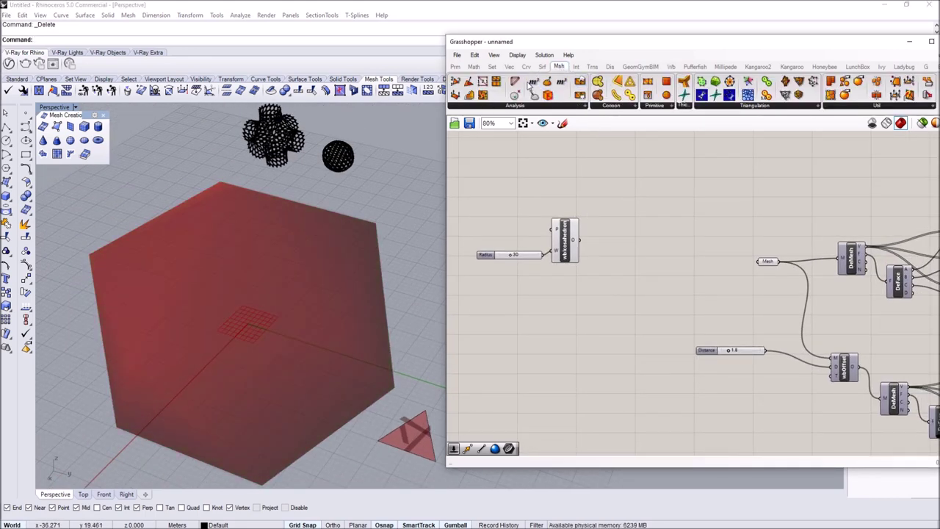
scroll(585, 236, up, 3)
drag(600, 219, 601, 209)
drag(616, 212, 632, 210)
mouse_move(418, 271)
right_down()
mouse_move(351, 260)
mouse_move(344, 235)
mouse_move(402, 270)
right_up()
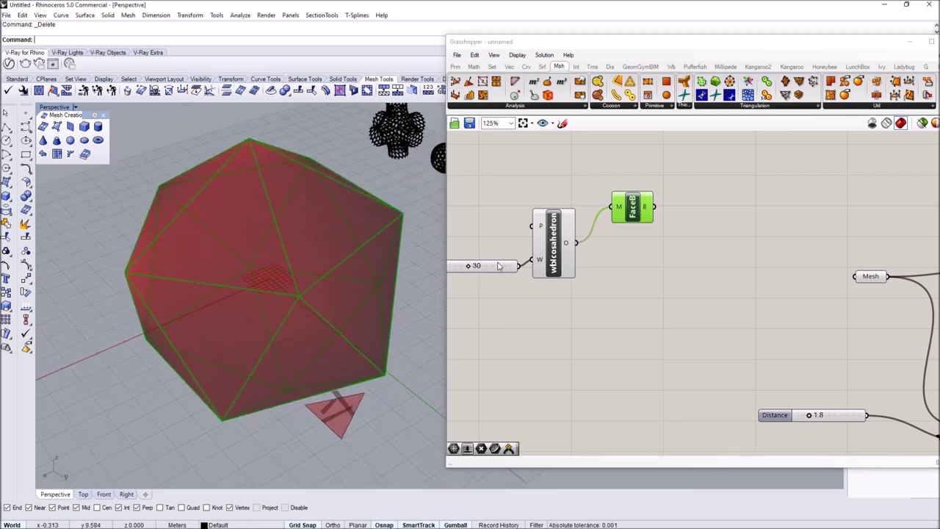
Insert Weaverbird's Loop Subdivision between the icosahedron and the Face Boundaries component.
right_drag(632, 200, 609, 208)
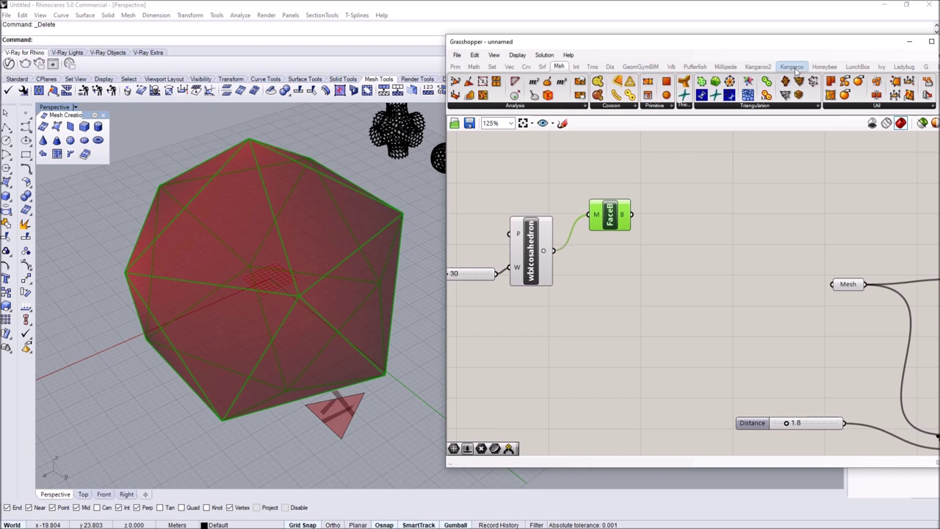
click(670, 67)
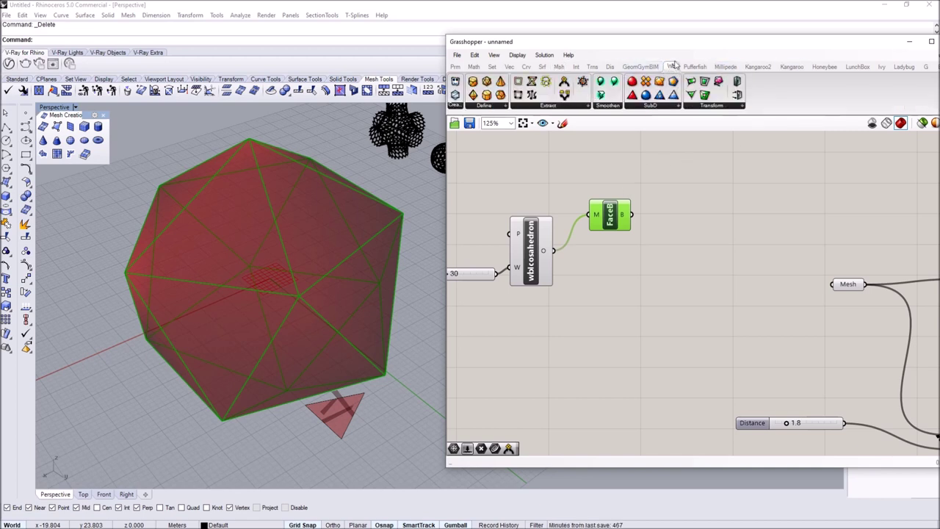
click(646, 106)
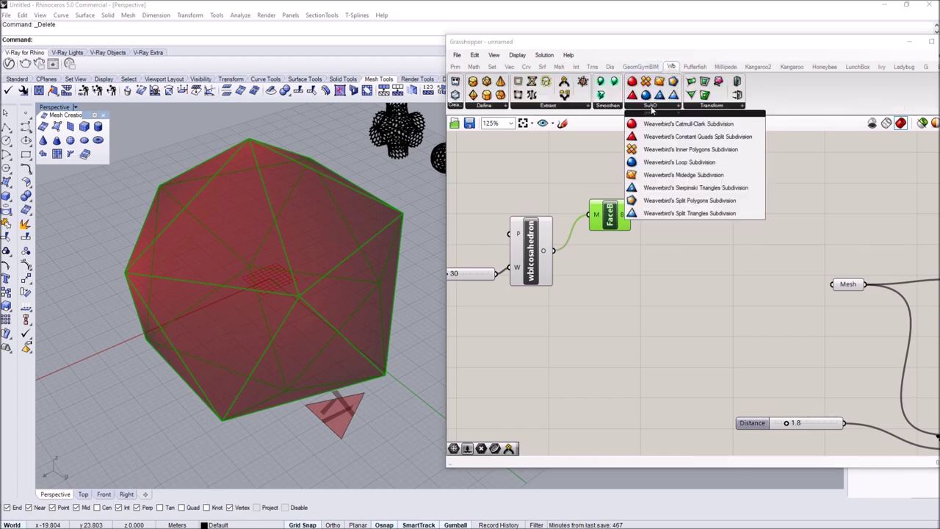
click(683, 166)
click(639, 267)
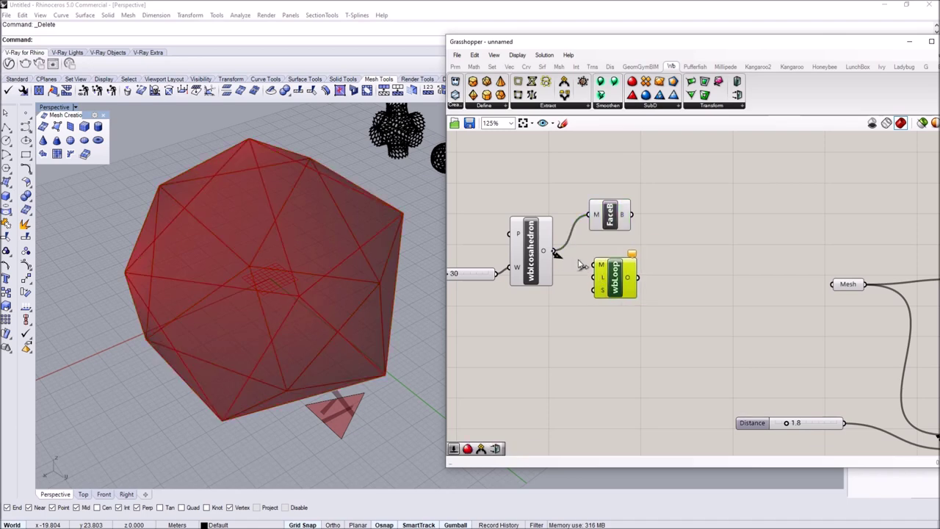
drag(629, 292, 635, 300)
drag(590, 221, 600, 216)
drag(611, 217, 694, 206)
Turn off the icosahedron component's preview.
right_click(532, 247)
click(559, 268)
click(565, 325)
right_drag(360, 325, 383, 301)
Create a number slider set to 3 and connect it to the Loop Subdivision's L input as its level.
right_drag(511, 316, 541, 319)
double_click(541, 317)
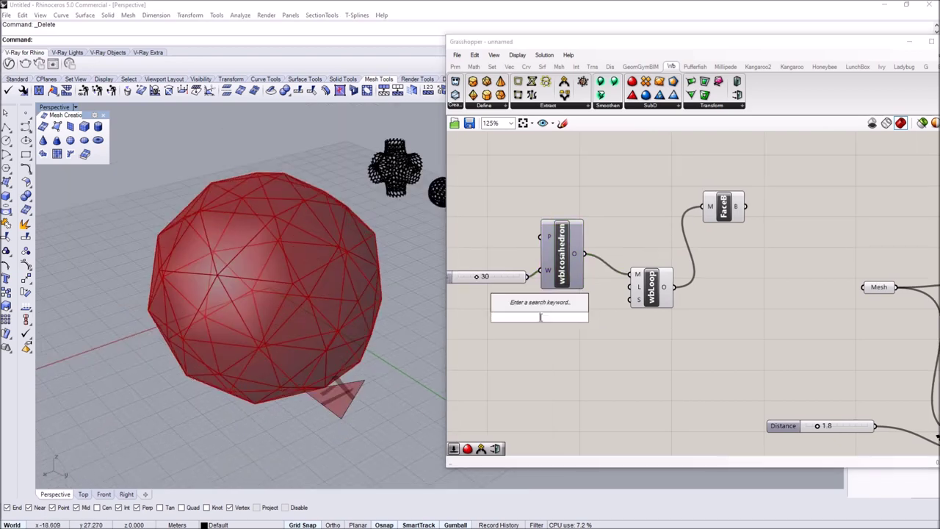
text(3)
key(Return)
scroll(594, 325, up, 3)
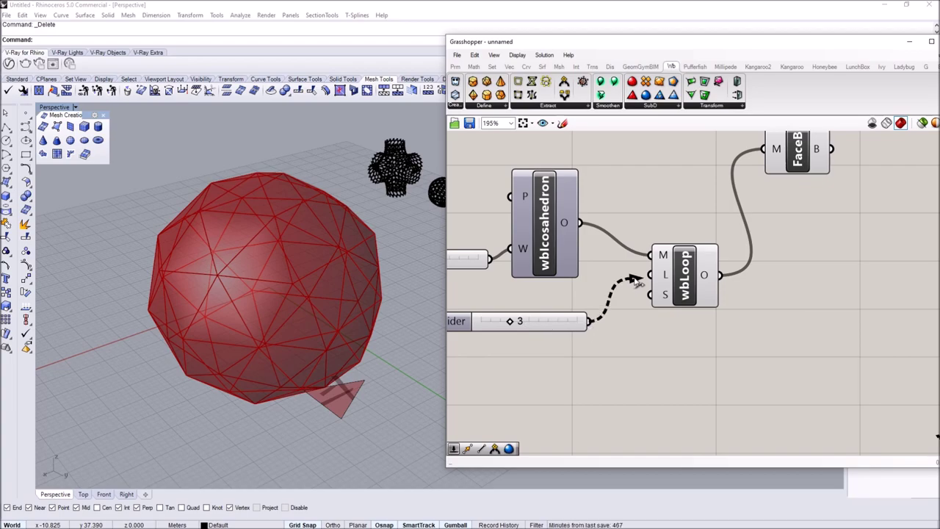
drag(635, 280, 650, 276)
right_drag(357, 312, 227, 178)
scroll(260, 264, up, 3)
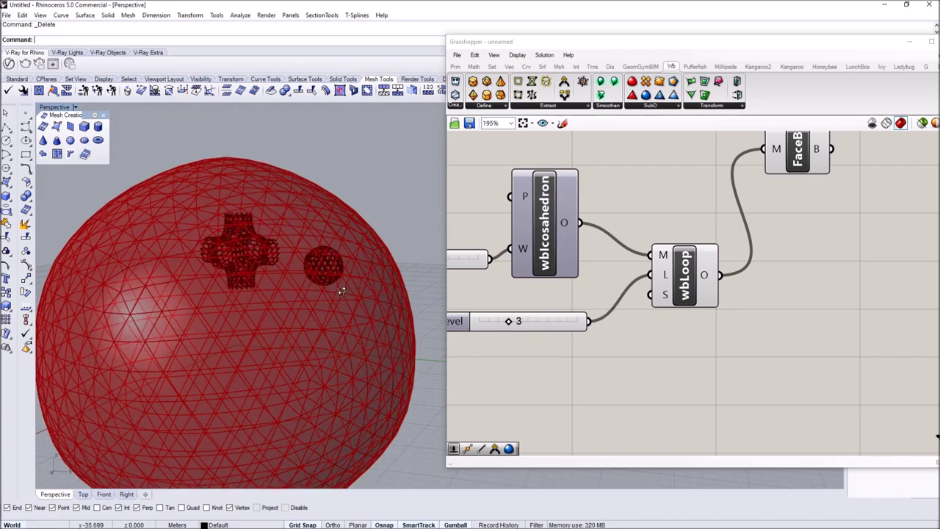
Set the icosahedron's loop subdivision level to 2.
right_drag(342, 291, 238, 311)
scroll(238, 311, down, 6)
scroll(314, 197, up, 6)
right_drag(516, 329, 554, 327)
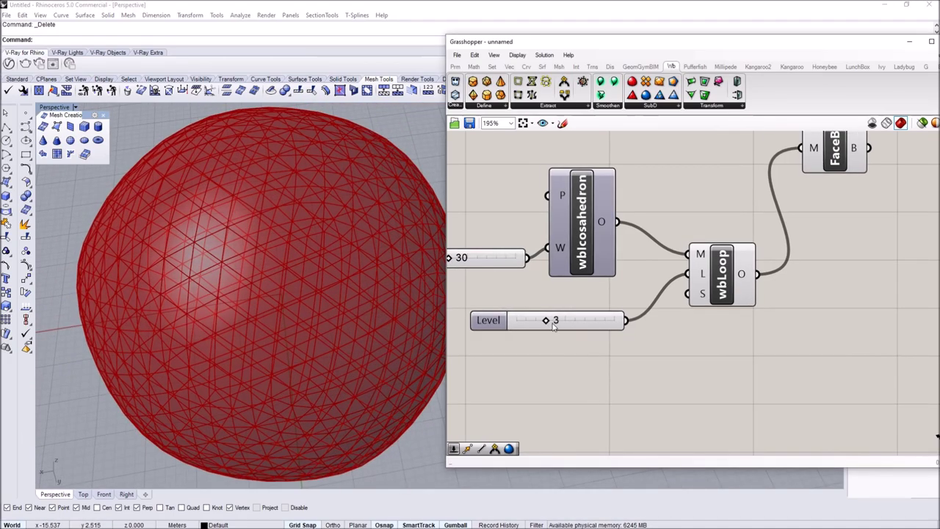
drag(541, 320, 536, 321)
scroll(242, 304, up, 2)
scroll(241, 304, down, 4)
scroll(235, 309, up, 3)
right_drag(235, 309, 264, 366)
scroll(263, 366, up, 2)
Connect the icosahedron's Loop Subdivision output to the Mesh parameter that feeds the weaving definition.
right_drag(786, 249, 689, 315)
click(640, 320)
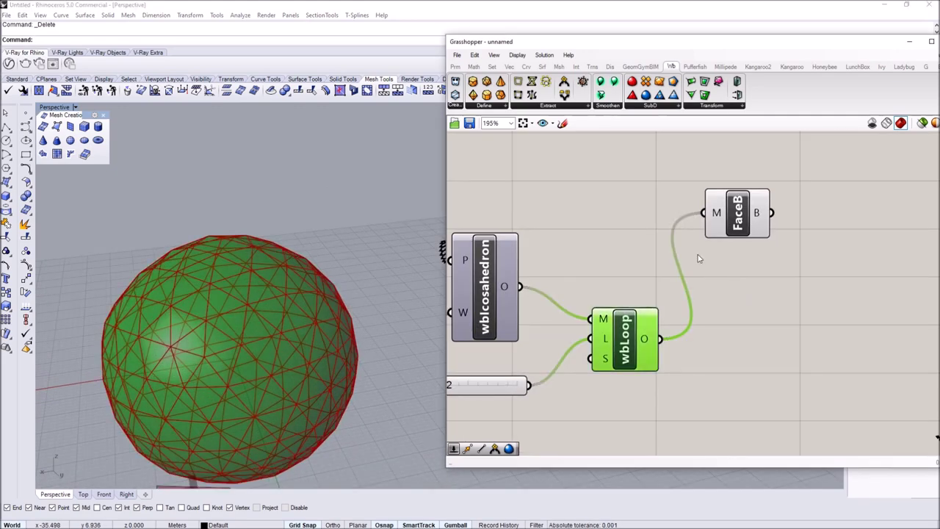
click(724, 223)
right_drag(277, 338, 257, 324)
click(598, 216)
scroll(598, 216, down, 4)
right_drag(611, 271, 578, 263)
scroll(566, 239, down, 1)
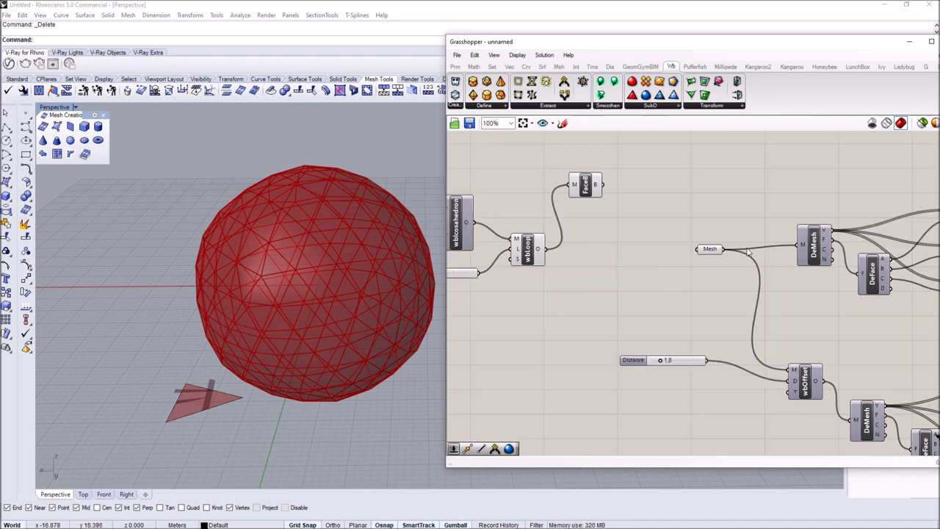
scroll(645, 254, up, 2)
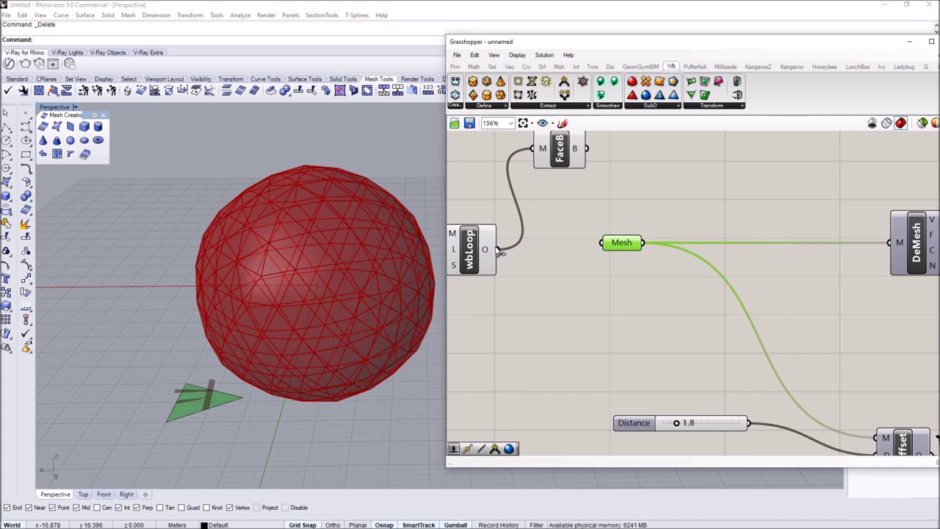
drag(498, 250, 585, 253)
click(596, 272)
Bake the output of the Weaverbird Join Meshes component at the end of the definition.
right_drag(398, 311, 339, 295)
scroll(314, 289, up, 5)
scroll(302, 253, down, 3)
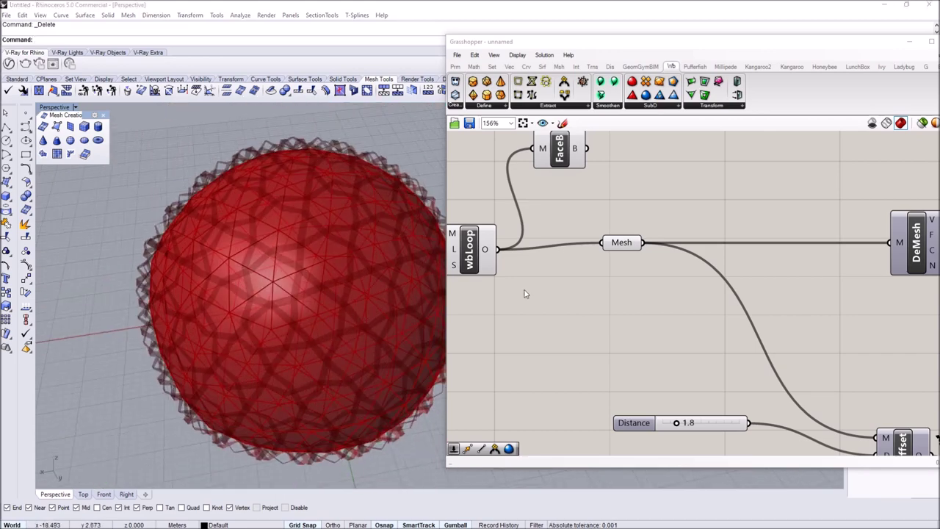
scroll(575, 273, down, 6)
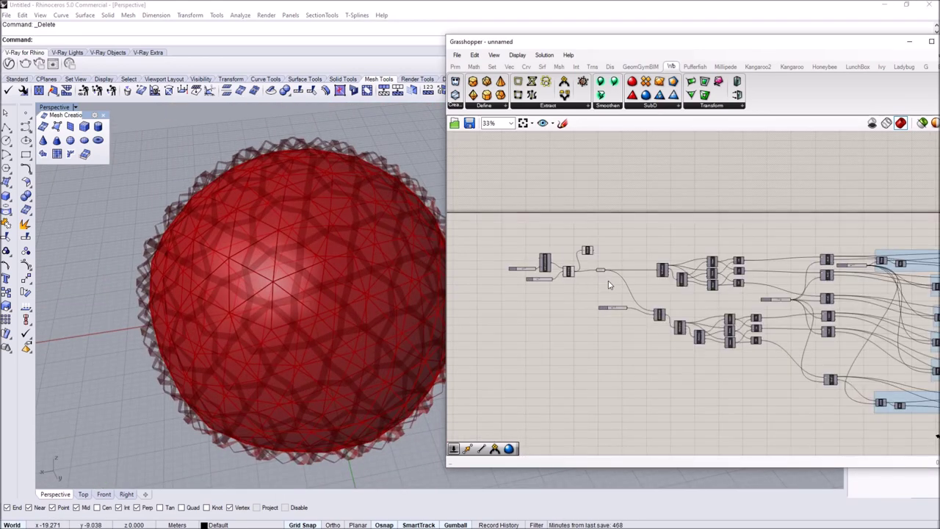
scroll(614, 257, up, 6)
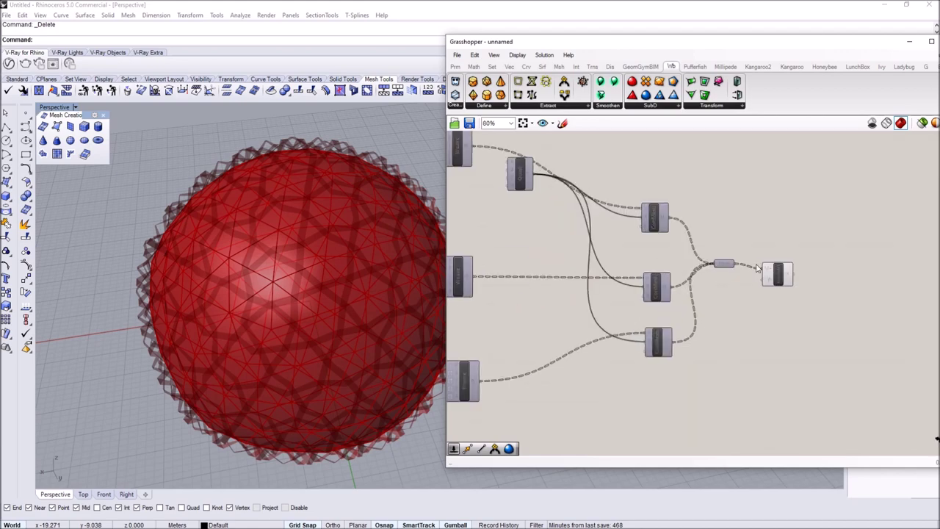
click(621, 289)
scroll(318, 298, down, 5)
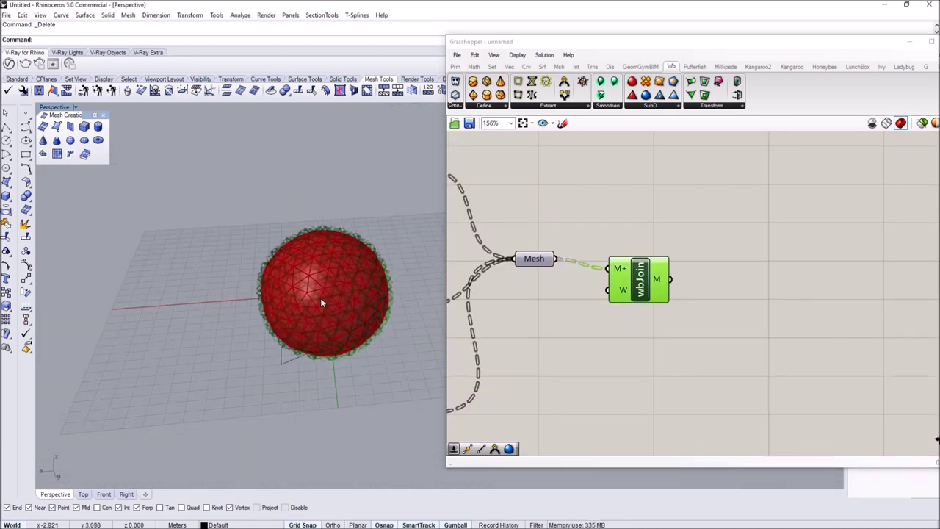
right_click(642, 283)
click(668, 327)
click(684, 416)
scroll(292, 322, down, 3)
Move the baked strips clear of the preview sphere and set the Perspective viewport to Rendered display.
click(302, 318)
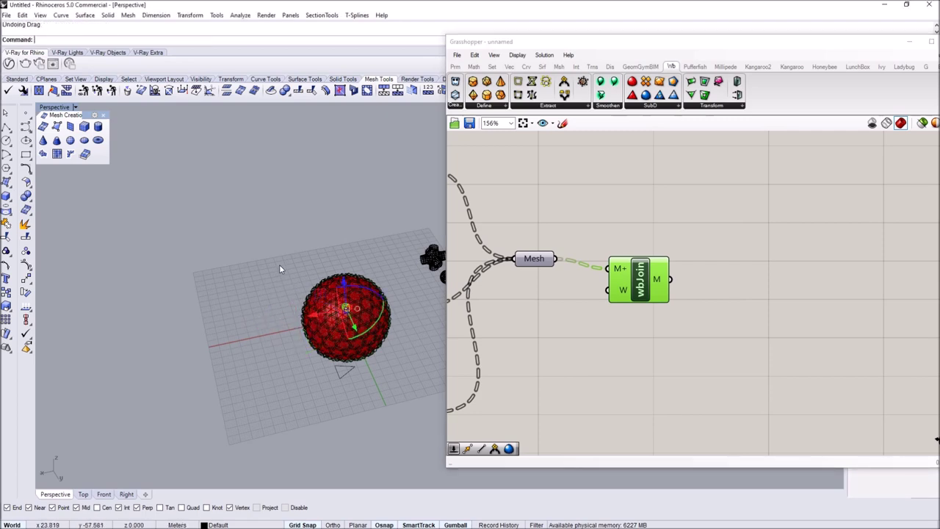
drag(401, 371, 401, 369)
scroll(380, 348, up, 3)
drag(301, 312, 153, 364)
click(76, 108)
click(95, 110)
Examine how the baked strips weave over and under each other around the sphere.
scroll(226, 323, up, 4)
shift+right_drag(167, 323, 223, 256)
scroll(190, 195, up, 5)
right_drag(178, 183, 260, 305)
scroll(268, 314, up, 5)
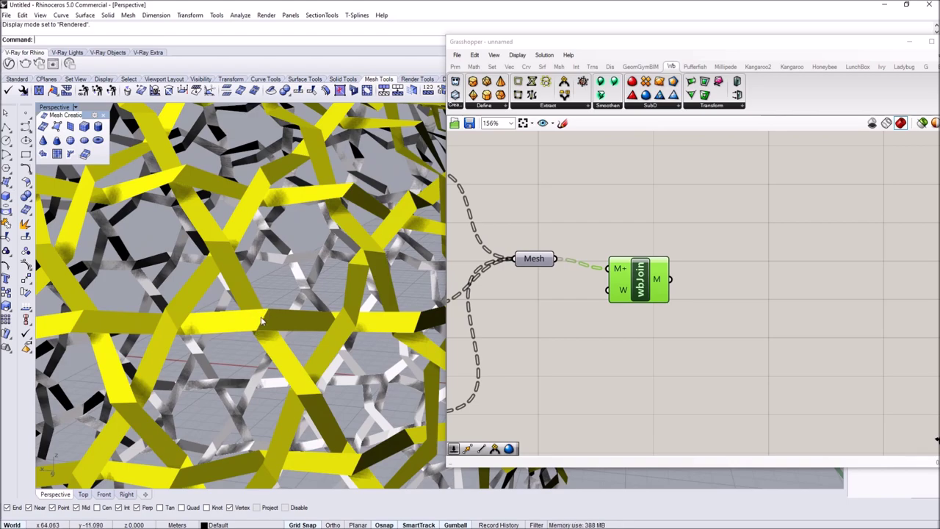
scroll(260, 321, down, 3)
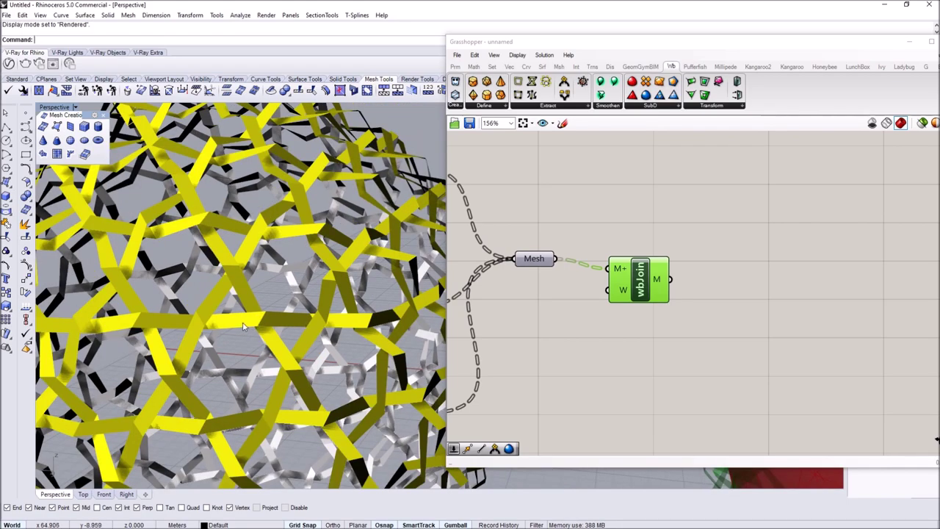
scroll(213, 338, down, 3)
right_drag(213, 336, 220, 287)
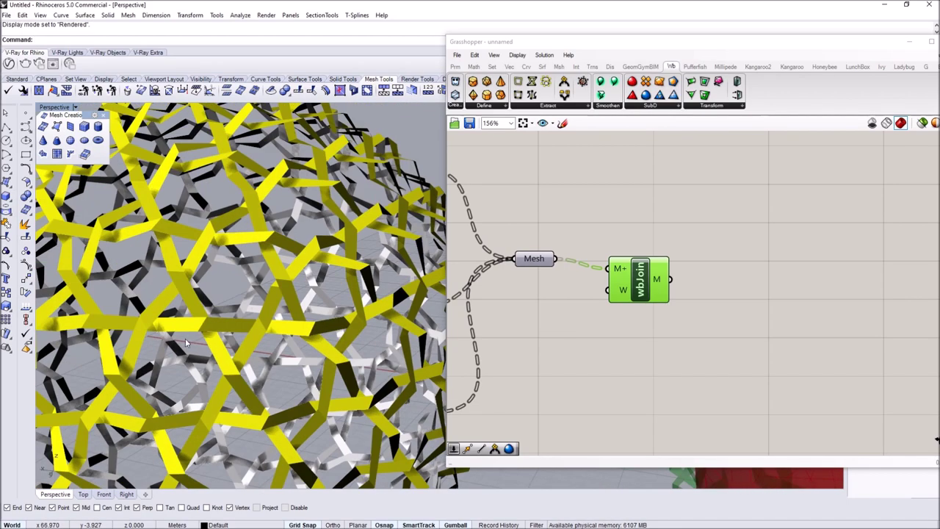
scroll(218, 284, down, 5)
scroll(216, 283, up, 3)
scroll(216, 283, up, 6)
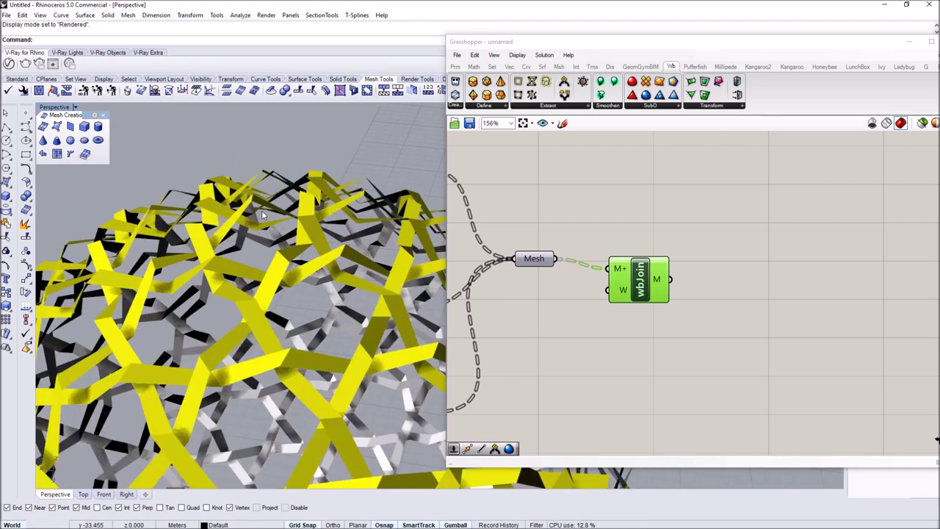
scroll(217, 297, down, 8)
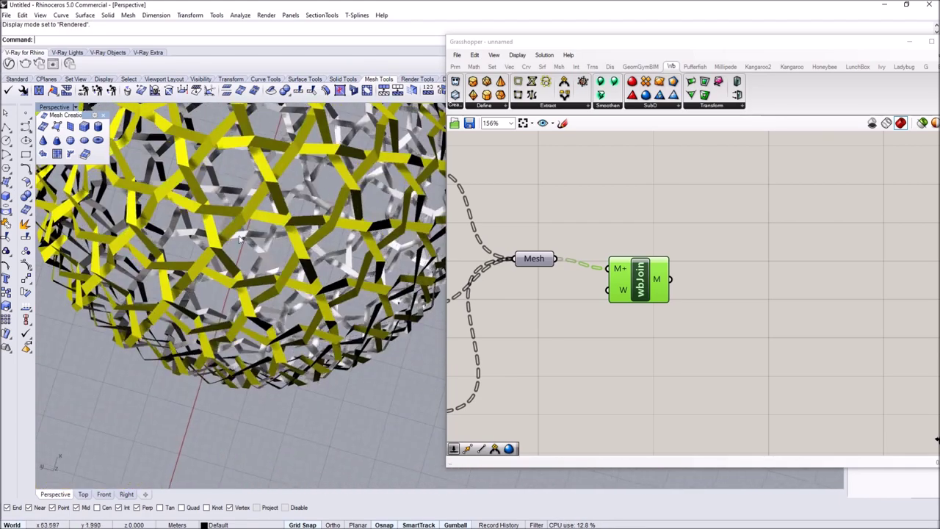
Select one piece of the baked weave and inspect up close how far its mesh is joined.
click(598, 268)
scroll(246, 294, up, 3)
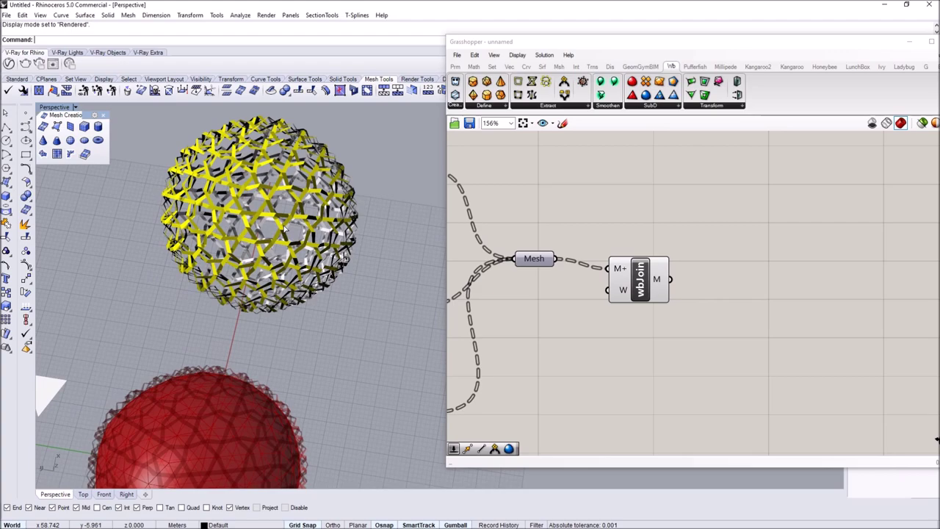
click(278, 224)
scroll(278, 224, up, 3)
scroll(257, 212, up, 4)
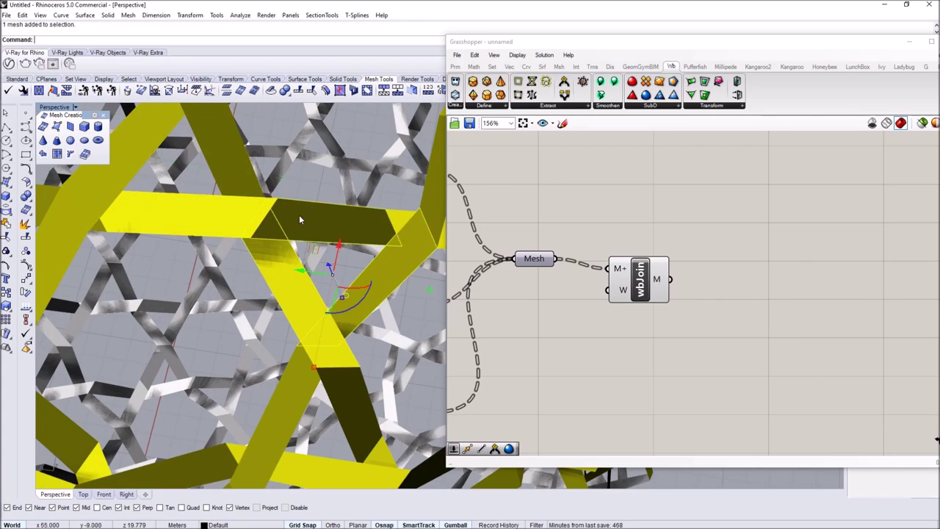
scroll(299, 215, down, 4)
scroll(270, 193, down, 2)
scroll(294, 210, up, 5)
Flatten the M+ input of the Join Meshes component and delete the baked strips.
click(589, 249)
mouse_move(535, 263)
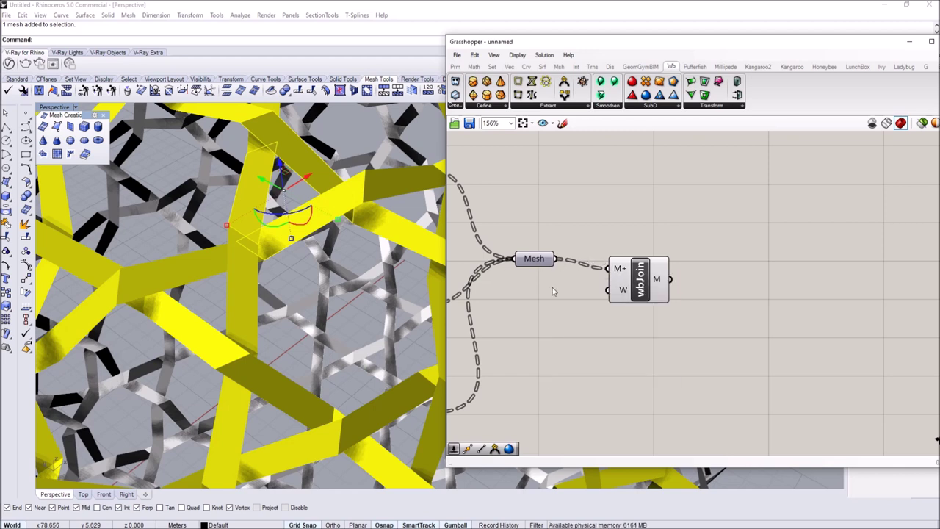
right_click(622, 262)
click(646, 343)
scroll(409, 354, down, 8)
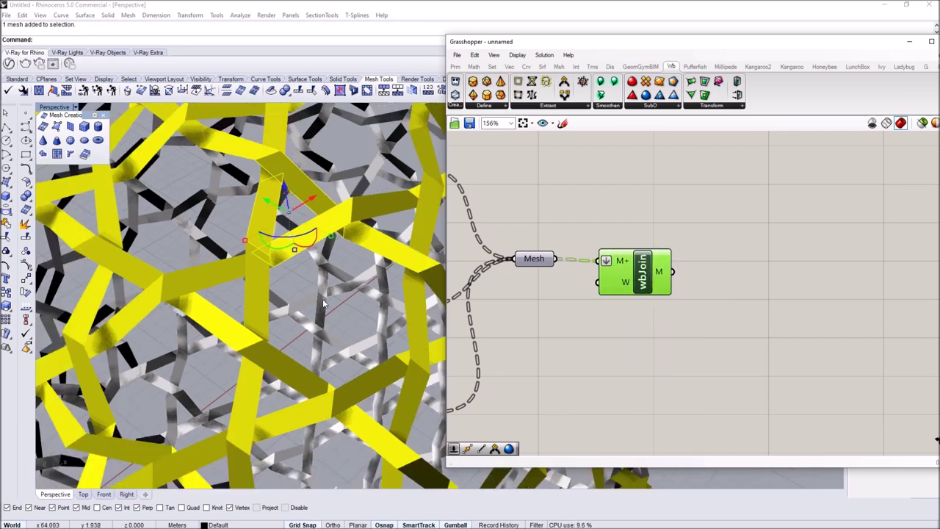
key(Delete)
Bake the flattened Join Meshes output and move the baked mesh beside the preview sphere.
right_click(646, 277)
click(669, 323)
click(691, 421)
click(248, 317)
drag(248, 318, 368, 254)
Check that the baked weave selects as one joined mesh, and delete it.
scroll(367, 225, up, 4)
scroll(330, 259, up, 6)
scroll(330, 259, down, 6)
mouse_move(330, 324)
right_down()
mouse_move(312, 257)
mouse_move(331, 336)
right_up()
click(327, 317)
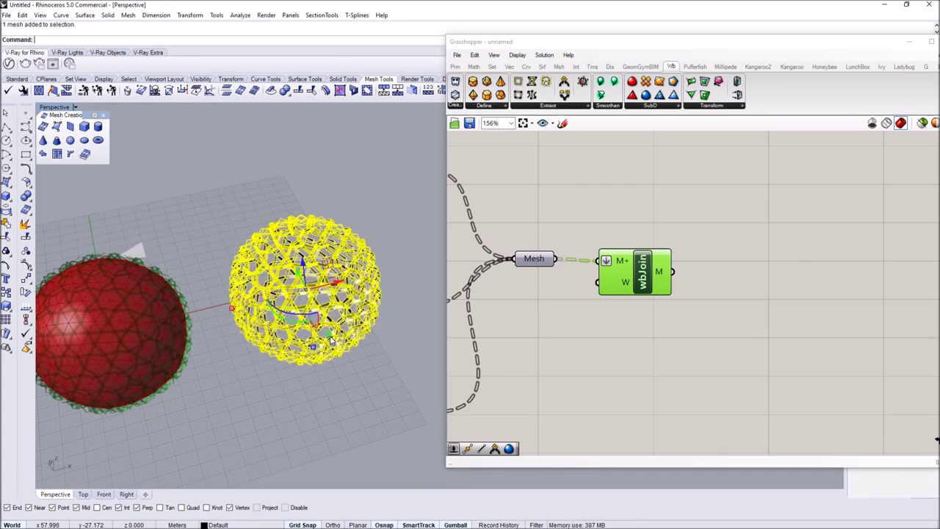
key(Delete)
Add Weaverbird's Mesh Thicken and connect the Join Meshes output to its M input.
scroll(607, 249, down, 3)
right_drag(680, 253, 582, 239)
scroll(562, 253, up, 5)
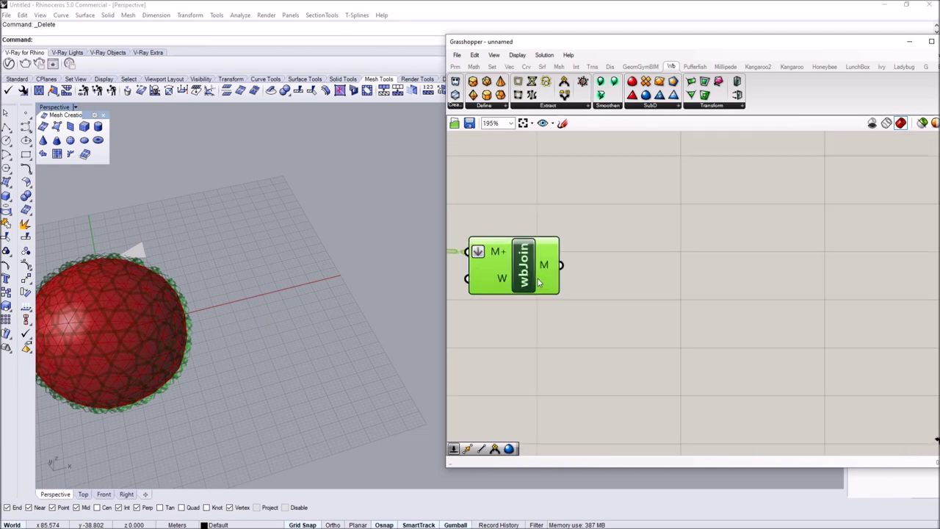
shift+right_drag(83, 339, 234, 306)
scroll(168, 329, up, 5)
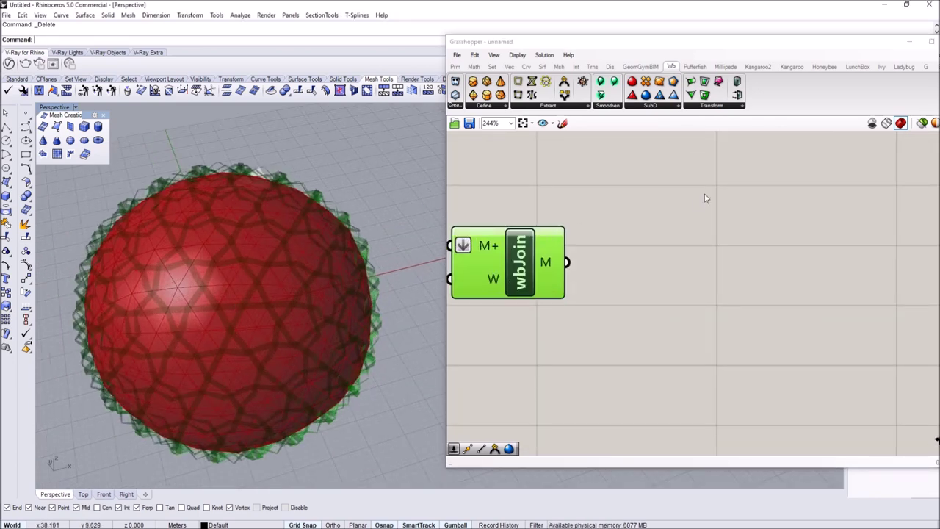
click(714, 106)
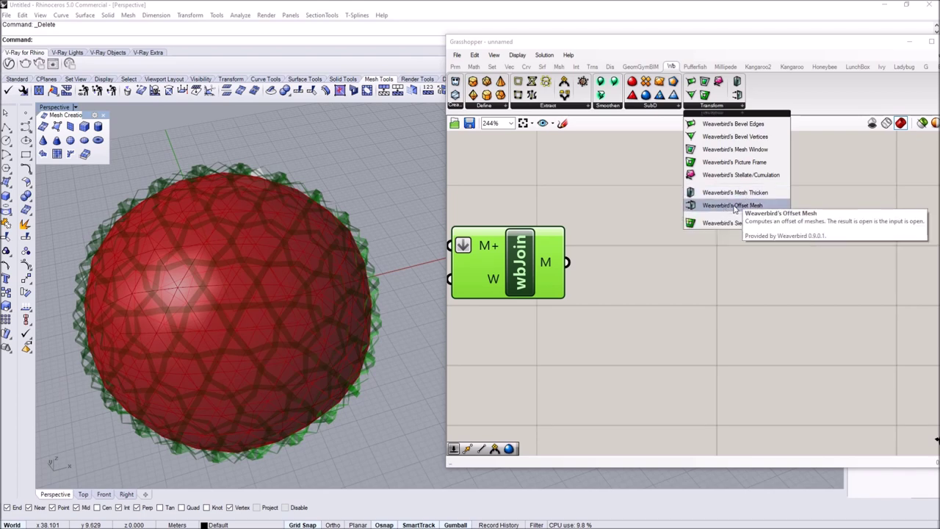
drag(735, 192, 666, 254)
drag(567, 262, 632, 218)
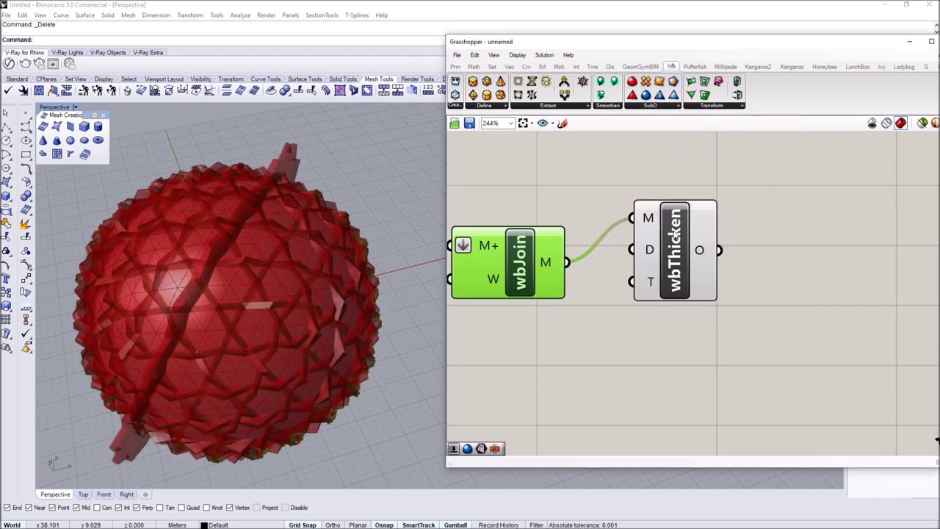
drag(676, 250, 764, 278)
Create a number slider set to 0.2 and connect it to Mesh Thicken's D input as the distance.
double_click(592, 328)
text(0.2)
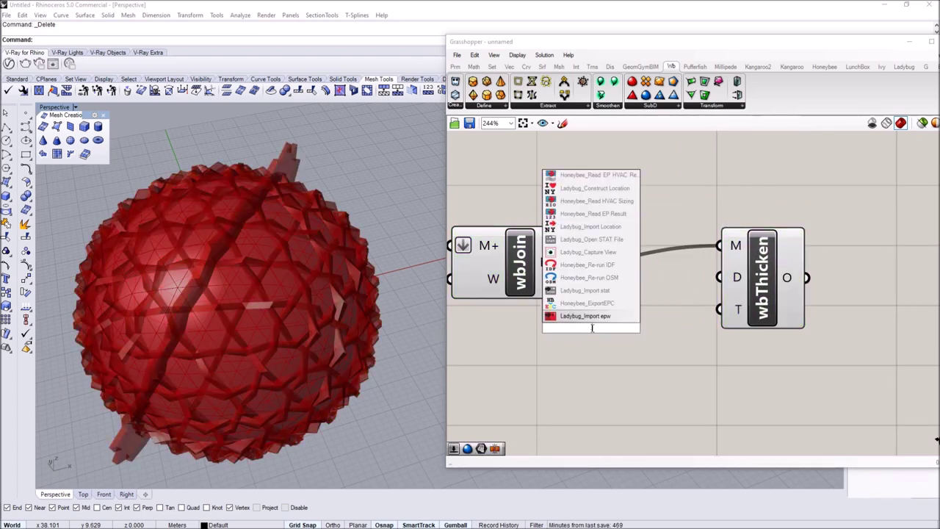
key(Return)
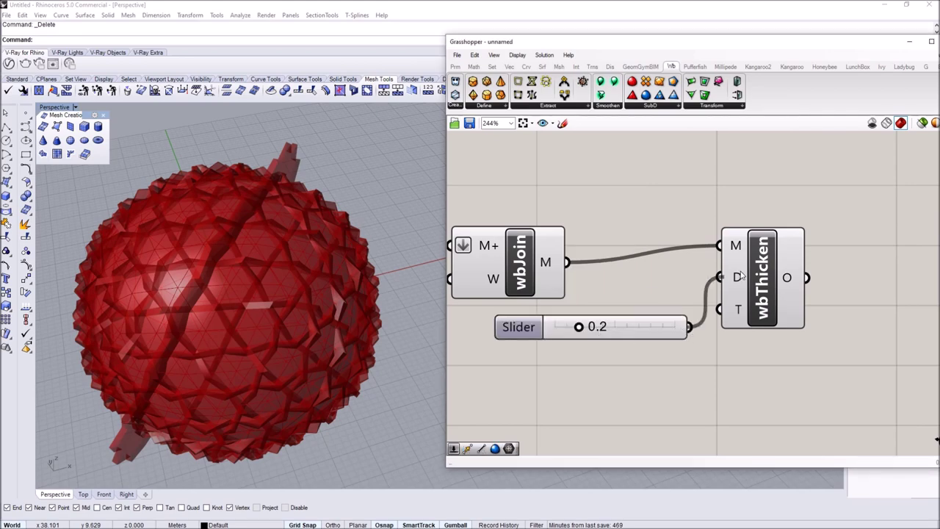
drag(740, 275, 739, 277)
drag(761, 278, 767, 281)
right_drag(192, 358, 281, 255)
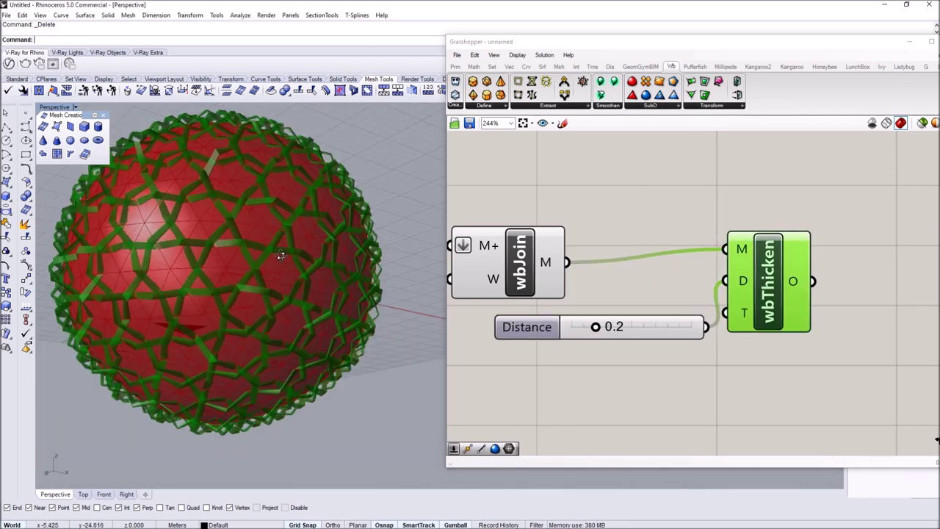
scroll(280, 256, up, 5)
scroll(271, 220, down, 8)
Add a second Weaverbird Loop Subdivision and connect the Mesh Thicken output to its M input.
right_drag(824, 230, 614, 232)
click(650, 105)
drag(676, 165, 709, 329)
right_drag(595, 364, 675, 334)
Create a number slider set to 2 and connect it to the new Loop Subdivision's L input as its level.
double_click(613, 357)
text(2)
key(Return)
click(822, 290)
Bake the smoothed, thickened weave from the last Loop Subdivision and move it beside the preview sphere.
scroll(294, 271, down, 6)
scroll(456, 263, down, 1)
right_drag(645, 267, 679, 265)
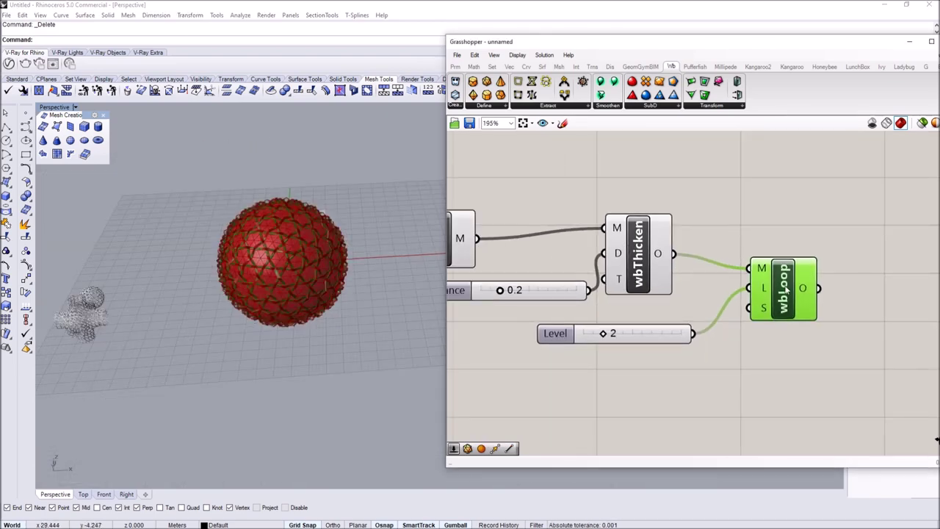
right_click(788, 290)
click(812, 343)
click(812, 434)
right_drag(242, 315, 141, 327)
drag(242, 284, 376, 309)
click(390, 218)
Examine the smoothed woven strands of the baked sphere from several distances and angles.
scroll(382, 312, up, 8)
right_drag(353, 294, 242, 239)
scroll(239, 227, down, 6)
scroll(226, 219, up, 6)
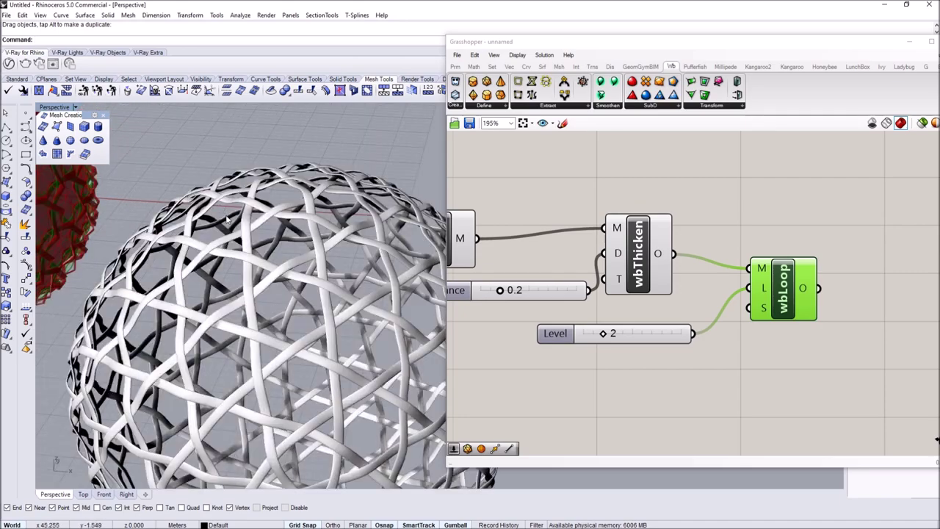
scroll(228, 219, down, 5)
scroll(297, 208, up, 5)
scroll(297, 208, down, 5)
right_drag(218, 256, 306, 319)
scroll(277, 256, down, 5)
scroll(220, 342, up, 6)
scroll(249, 318, up, 8)
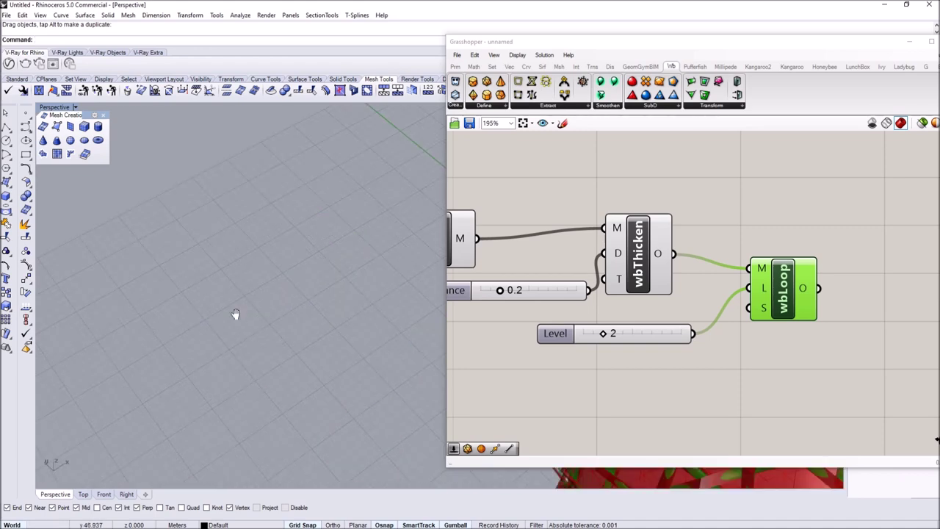
Move the Grasshopper window aside and draw a mesh box with a 5 m base on an empty part of the grid.
right_drag(249, 317, 361, 200)
drag(545, 50, 589, 30)
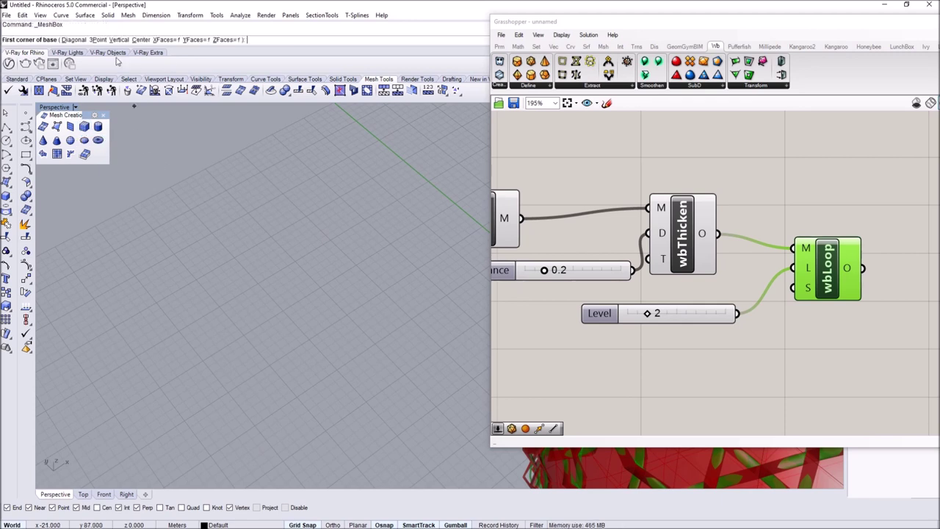
scroll(281, 287, up, 3)
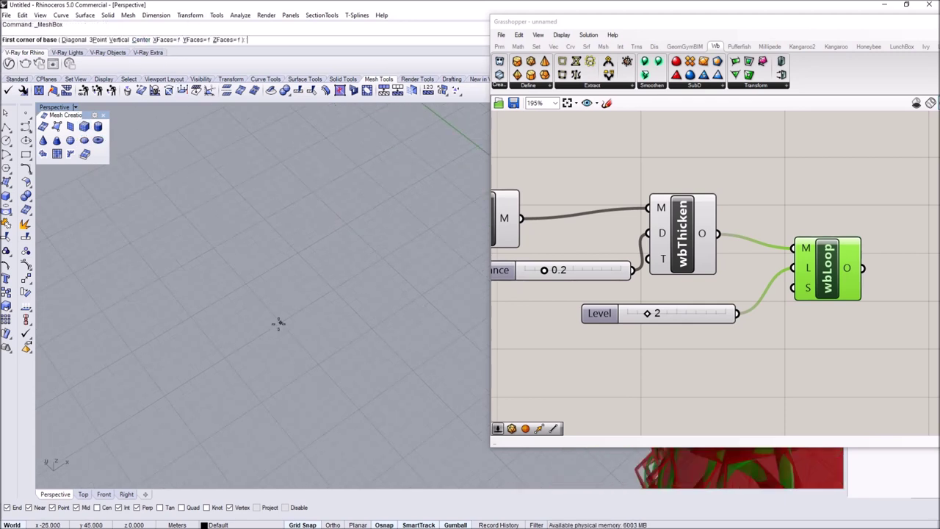
click(309, 275)
right_drag(309, 278, 309, 266)
Copy the mesh box to three adjoining sides of the original and once on top of it.
text(co)
key(Return)
click(319, 341)
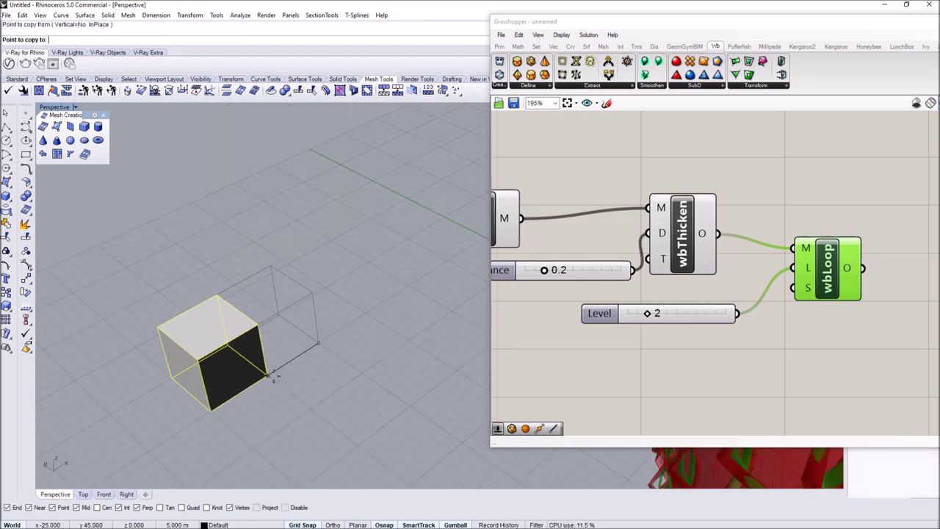
click(364, 315)
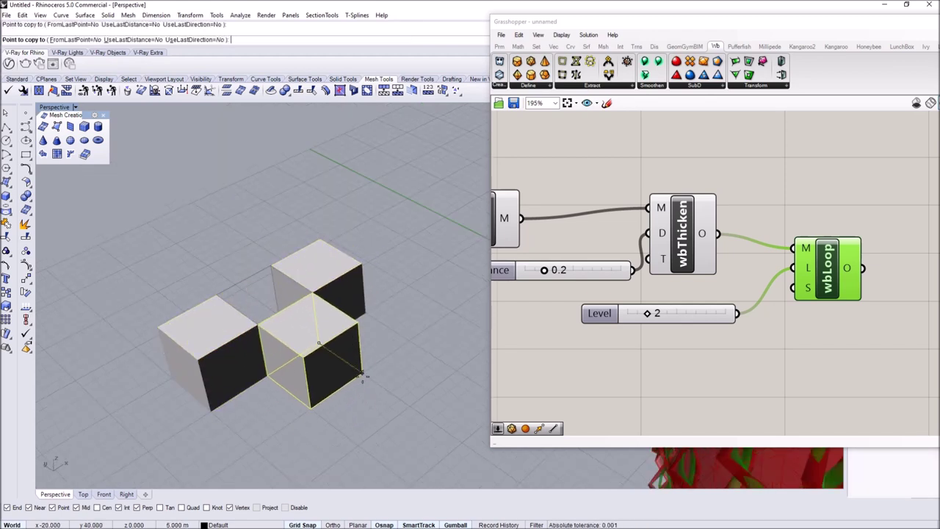
click(294, 359)
key(Return)
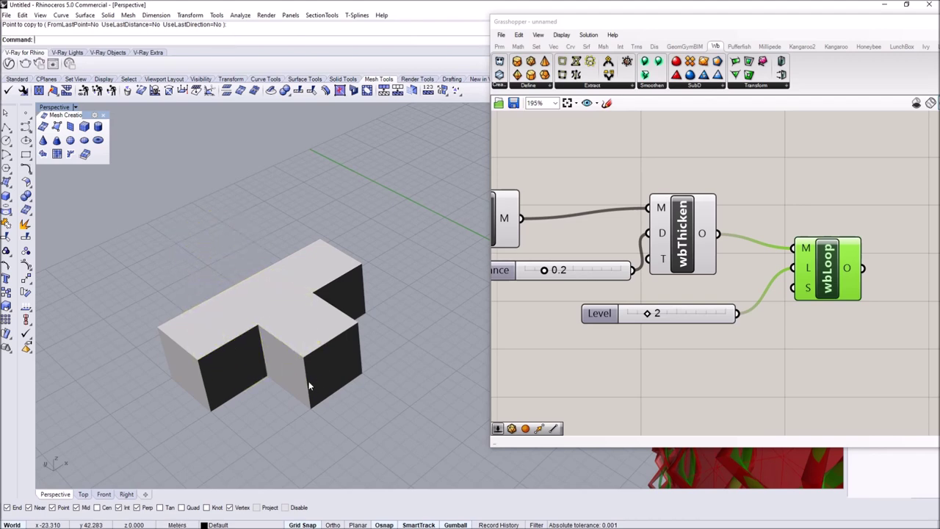
click(363, 374)
click(314, 294)
Copy a side mesh box to the remaining side of the central box and once underneath it, snapping to vertices.
right_drag(282, 294, 429, 169)
right_drag(280, 370, 307, 367)
key(Return)
click(462, 343)
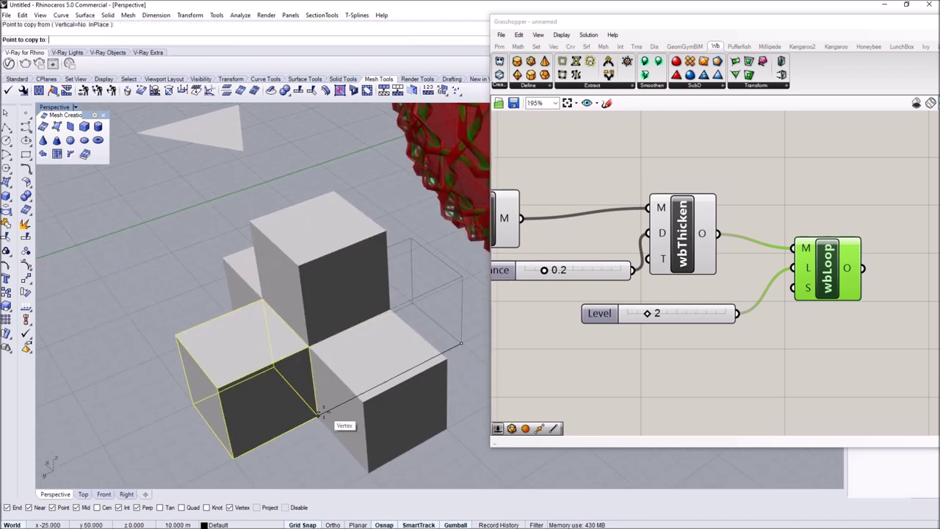
click(292, 425)
key(Return)
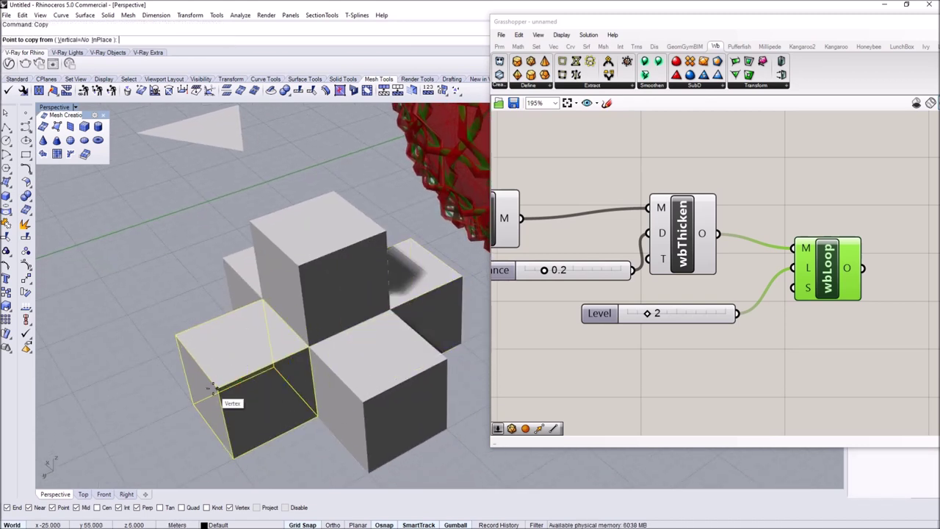
click(216, 388)
click(309, 346)
key(Return)
Select all seven mesh boxes and merge them with MeshBooleanUnion.
scroll(349, 316, down, 4)
right_drag(350, 317, 400, 353)
drag(411, 420, 195, 197)
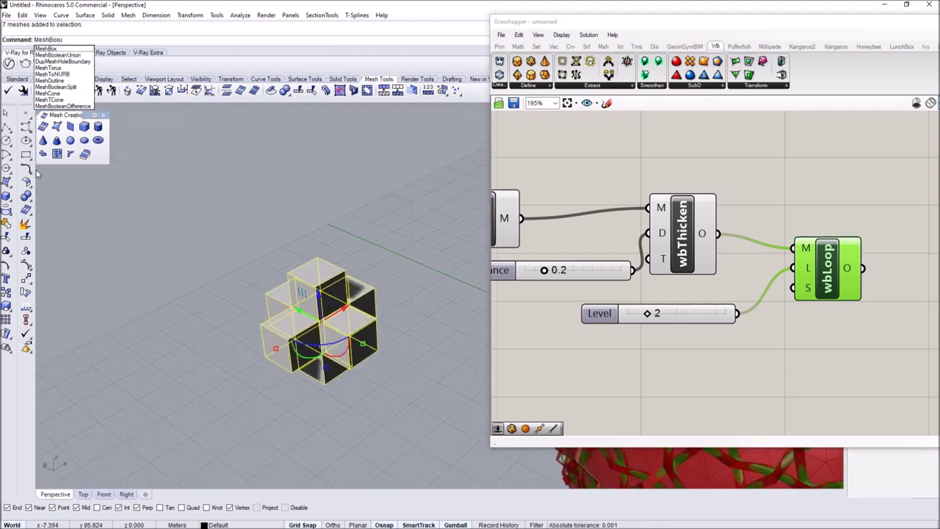
click(64, 55)
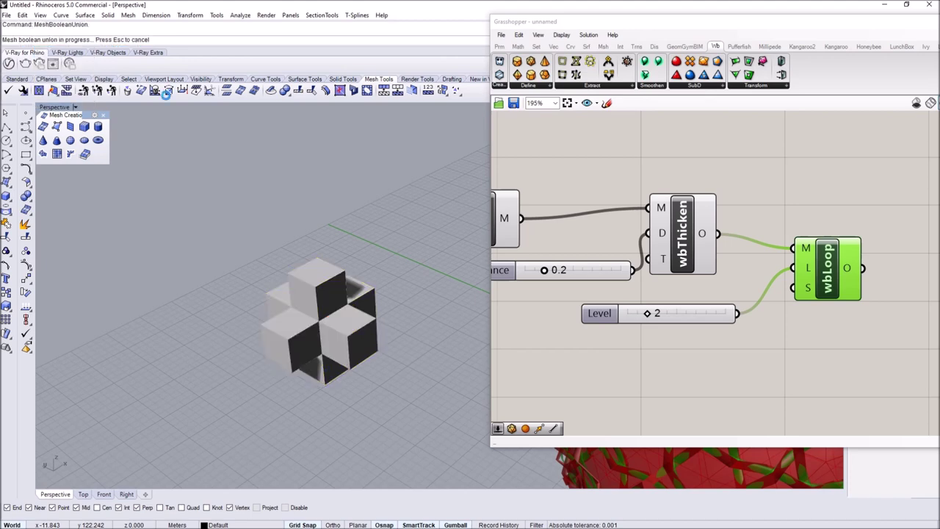
Explode the united mesh and delete end faces of its arms to open them.
click(346, 329)
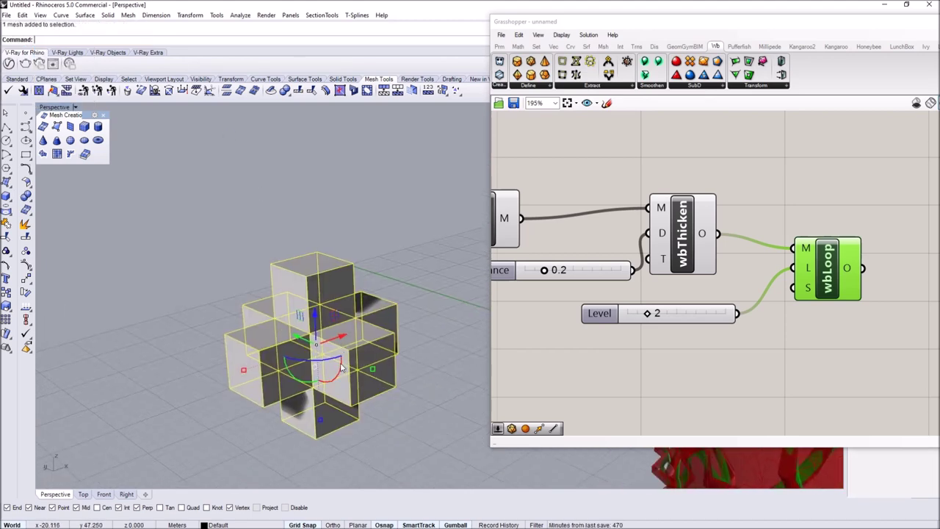
shift+right_drag(340, 368, 309, 261)
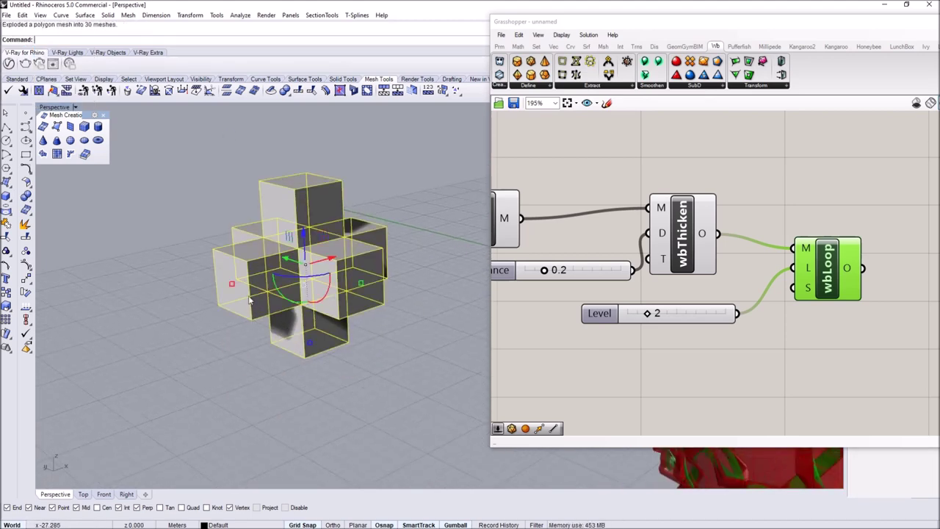
click(243, 295)
key(Delete)
click(348, 278)
key(Delete)
right_drag(243, 258, 258, 241)
click(390, 314)
key(Delete)
Join the remaining exploded faces back into a single open mesh.
mouse_move(315, 312)
right_down()
mouse_move(368, 249)
mouse_move(213, 291)
mouse_move(438, 281)
mouse_move(141, 281)
mouse_move(328, 319)
right_up()
drag(329, 321, 189, 131)
text(join)
key(Return)
key(Escape)
Add a Mesh parameter below the icosahedron components and reference the joined cross-shaped mesh in it.
click(289, 204)
scroll(434, 181, down, 2)
right_drag(735, 219, 737, 193)
scroll(737, 194, down, 3)
right_drag(588, 220, 709, 228)
scroll(709, 228, down, 6)
scroll(599, 218, up, 7)
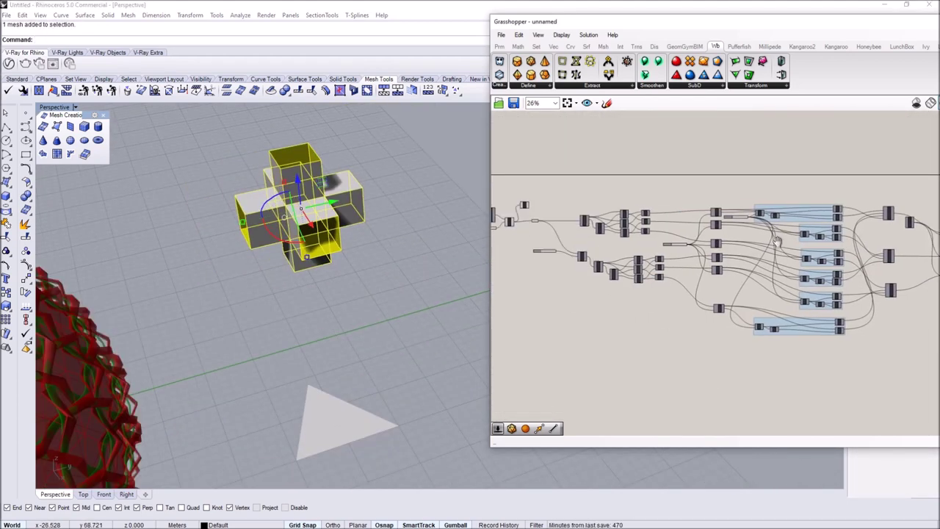
double_click(628, 321)
text(mesh)
key(Return)
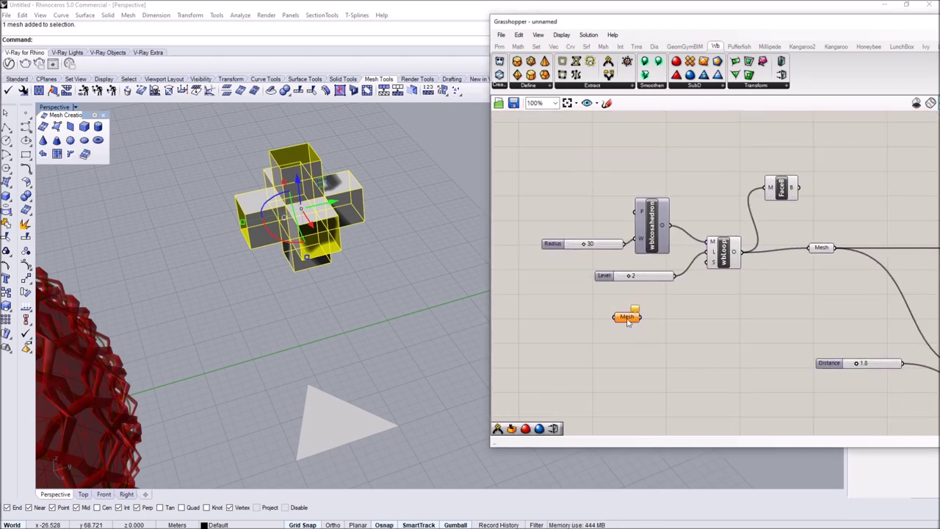
right_click(628, 320)
click(663, 440)
Hide the original cross-shaped mesh in the Rhino viewport.
scroll(293, 290, up, 5)
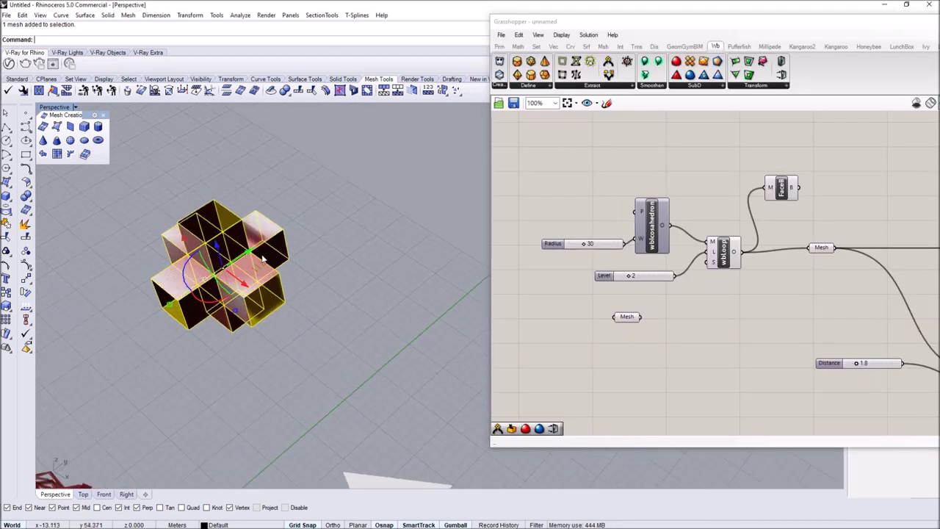
scroll(288, 280, down, 5)
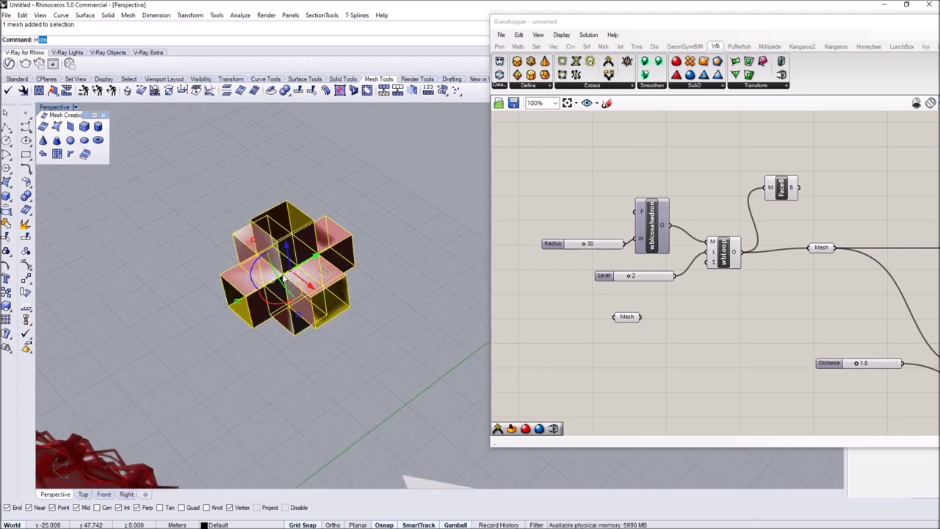
key(Return)
right_drag(733, 304, 720, 295)
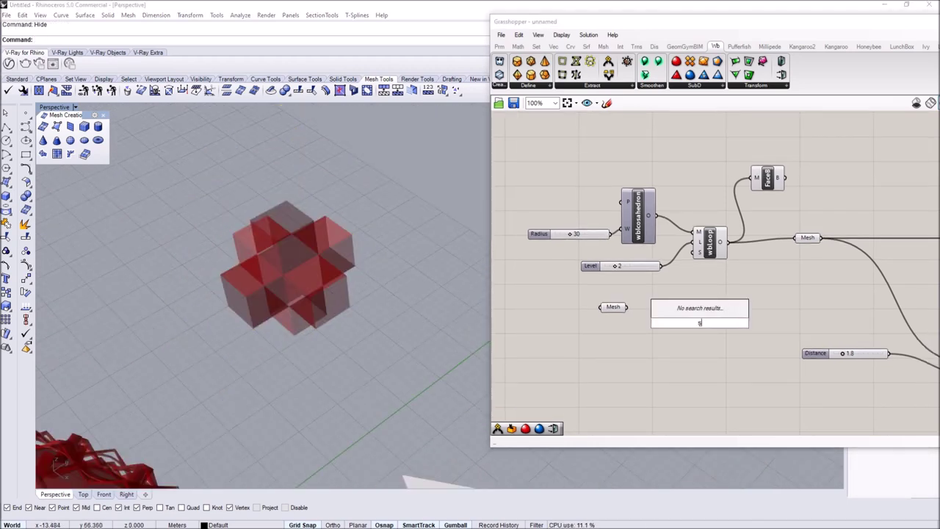
drag(666, 254, 577, 224)
key(Delete)
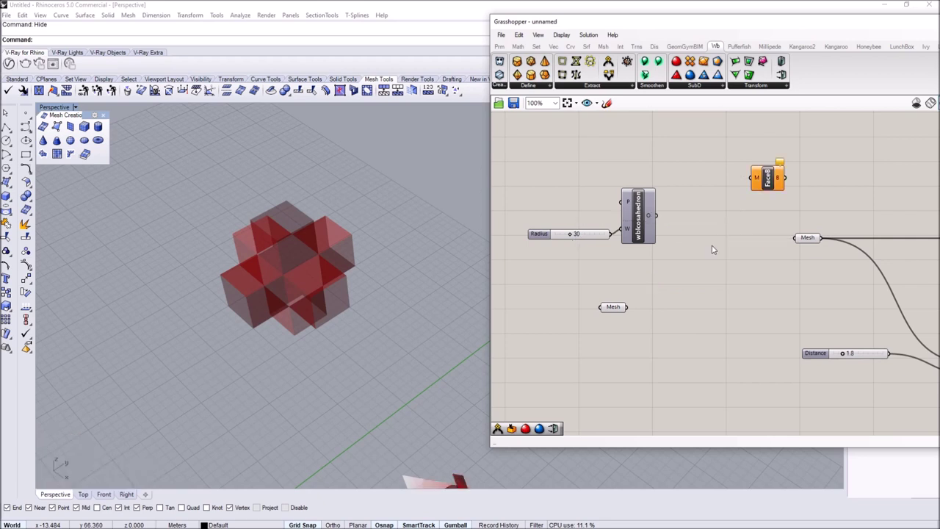
key(ctrl+z)
Duplicate the Loop Subdivision with its Level 2 slider for the new Mesh parameter, and turn off that parameter's preview.
alt+drag(717, 256, 702, 327)
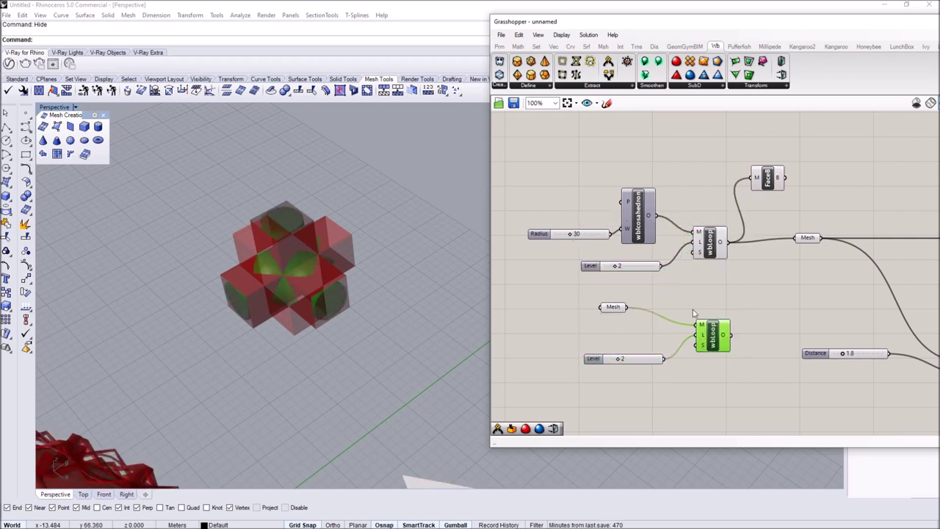
drag(781, 297, 623, 142)
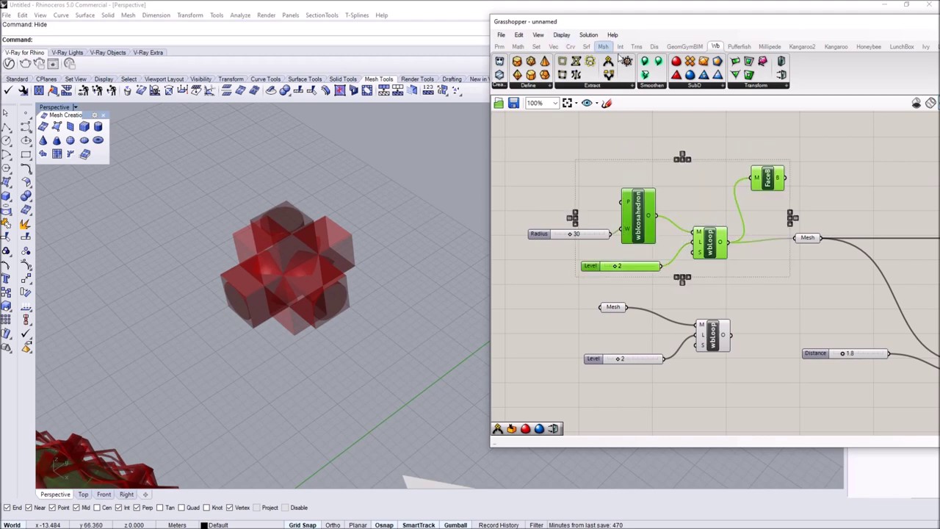
right_click(615, 309)
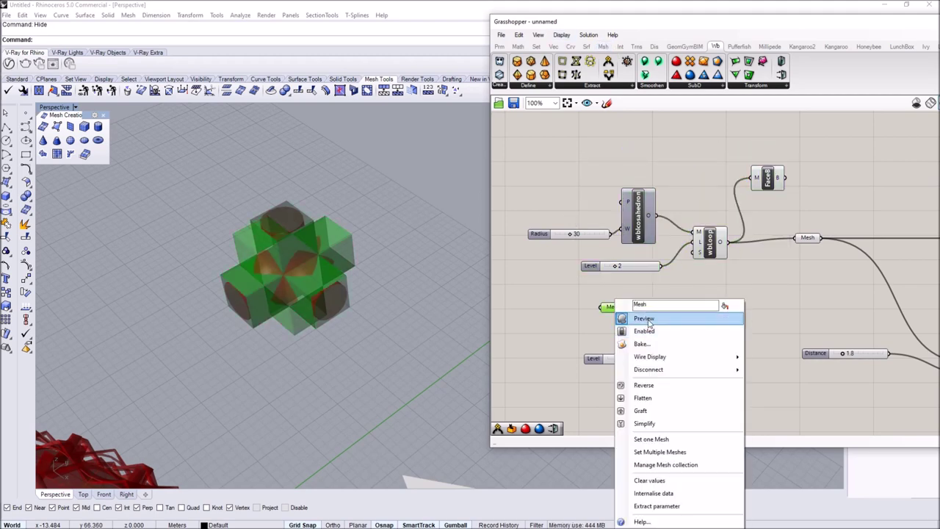
click(644, 319)
Feed the duplicated Loop Subdivision into the weave's base Mesh parameter and examine the weave on the cross-shaped mesh.
scroll(292, 267, up, 6)
right_drag(741, 288, 669, 273)
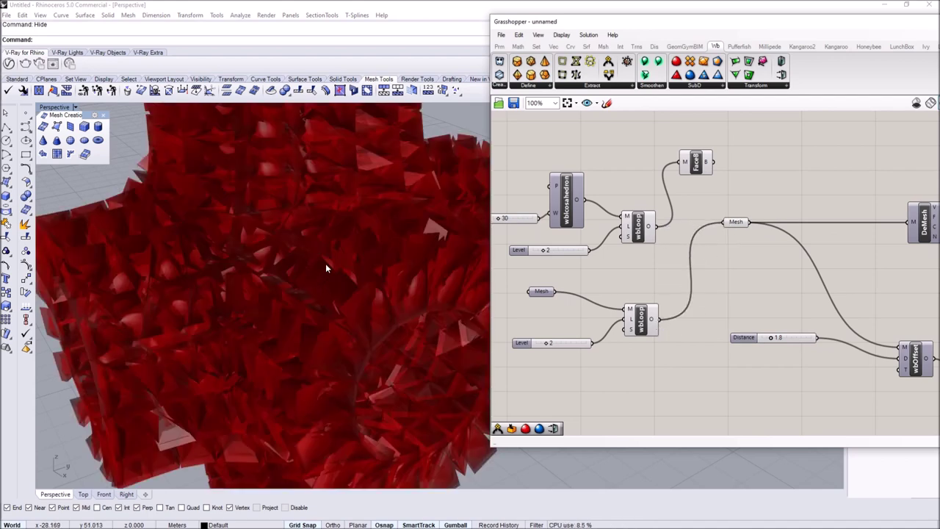
right_drag(326, 263, 271, 274)
scroll(289, 242, down, 9)
scroll(290, 248, up, 5)
scroll(290, 224, down, 6)
right_drag(290, 242, 313, 221)
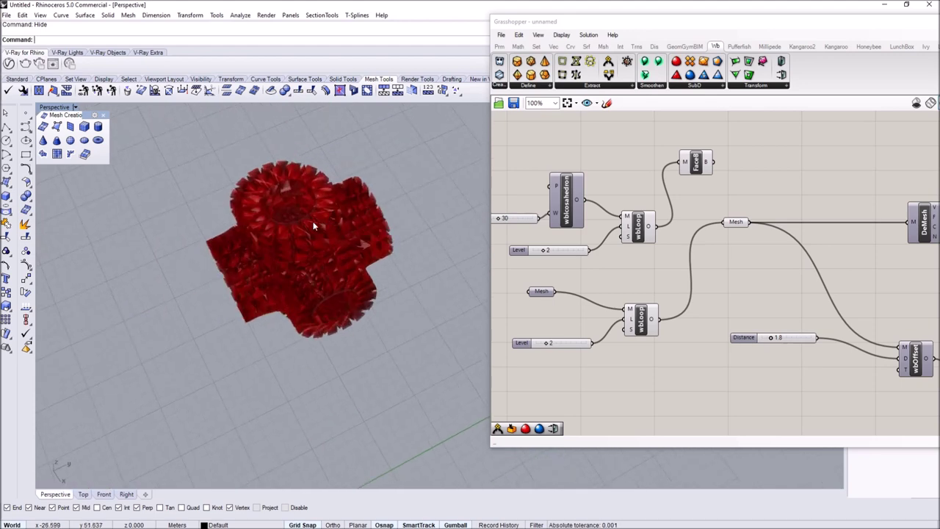
scroll(313, 221, down, 5)
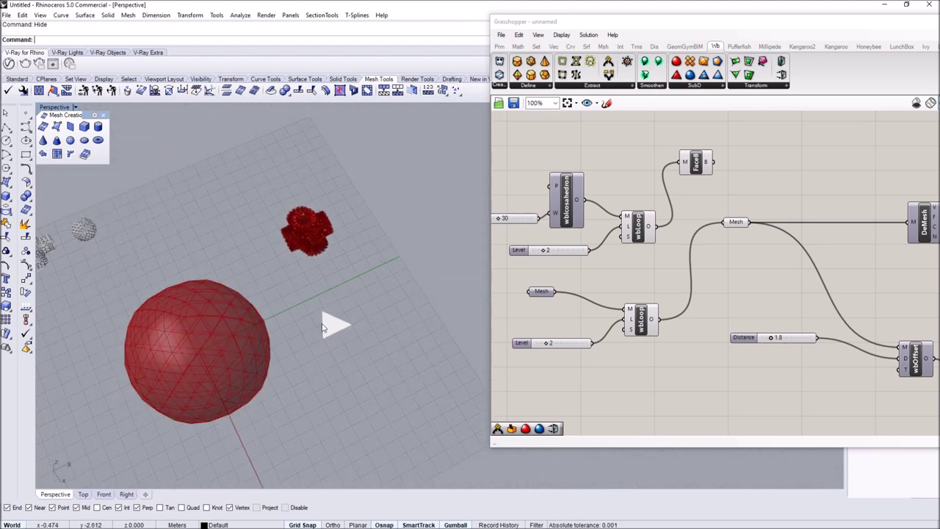
Scale the cross-shaped source mesh by a factor of 5 and hide it again.
scroll(304, 252, up, 6)
click(314, 255)
scroll(279, 252, down, 3)
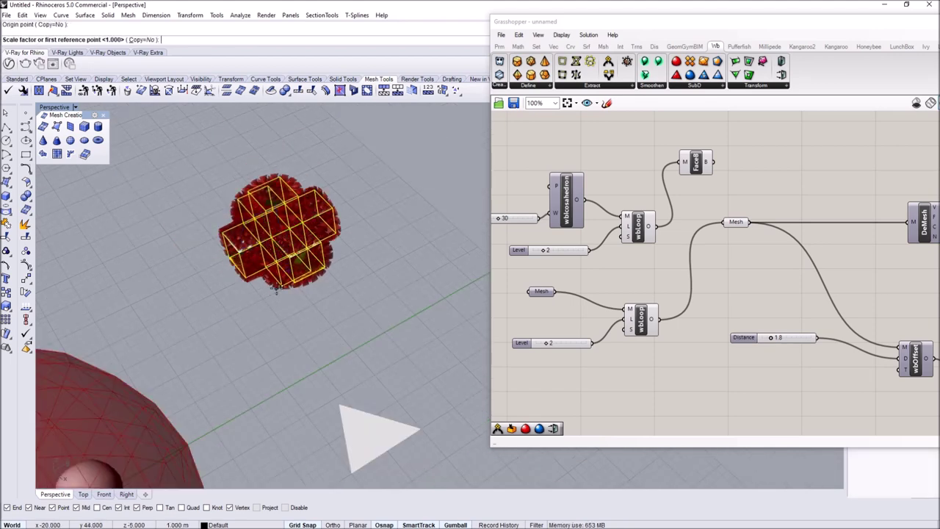
key(Return)
scroll(294, 300, down, 5)
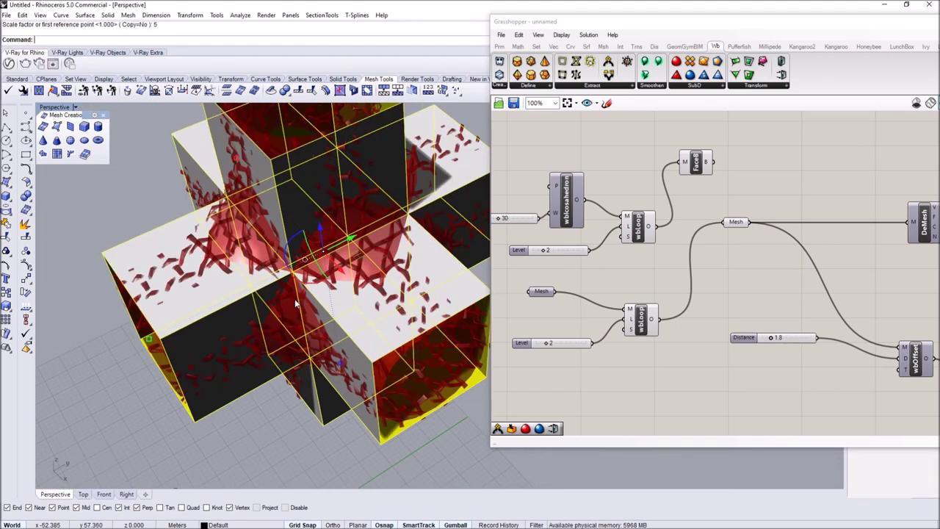
key(Return)
scroll(290, 279, up, 5)
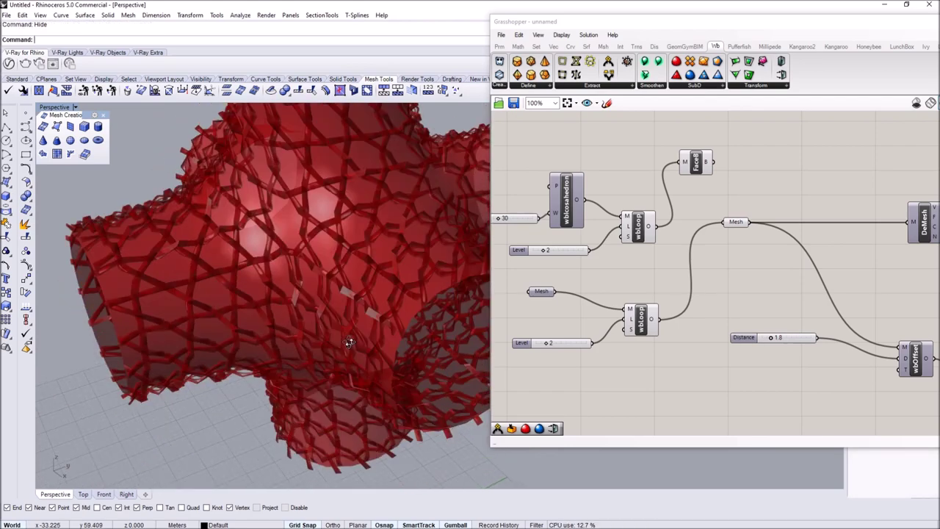
Bake the thickened, smoothed cross-shaped weave from the last Loop Subdivision.
scroll(232, 274, up, 5)
scroll(257, 263, down, 9)
right_drag(293, 262, 283, 294)
scroll(591, 239, down, 7)
right_drag(612, 238, 518, 231)
scroll(746, 248, up, 6)
click(767, 276)
right_click(767, 275)
click(797, 333)
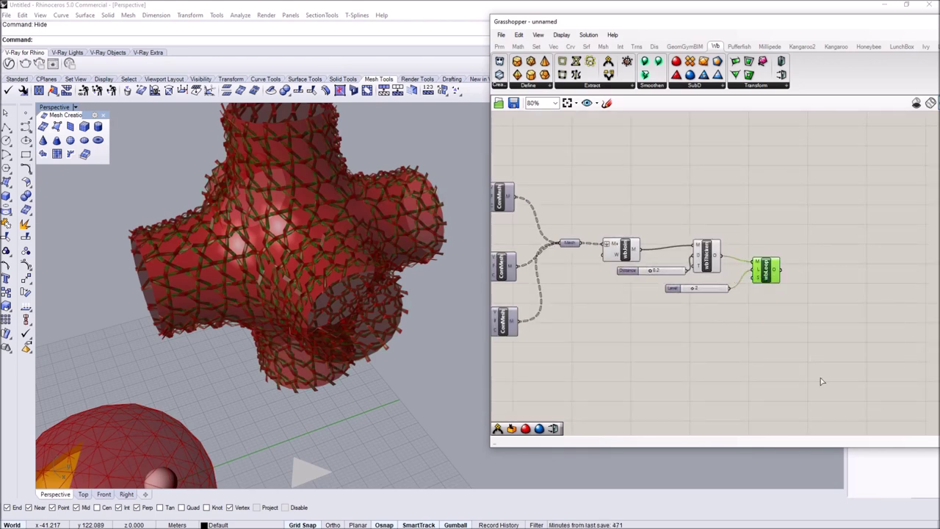
click(821, 426)
Move the baked cross-shaped weave clear of the red preview and deselect it.
scroll(305, 301, down, 4)
drag(362, 324, 416, 350)
scroll(407, 335, up, 3)
click(450, 360)
Examine the strands and open arms of the baked cross-shaped weave from several distances and angles.
scroll(433, 353, up, 8)
shift+right_drag(273, 357, 306, 274)
scroll(143, 237, down, 5)
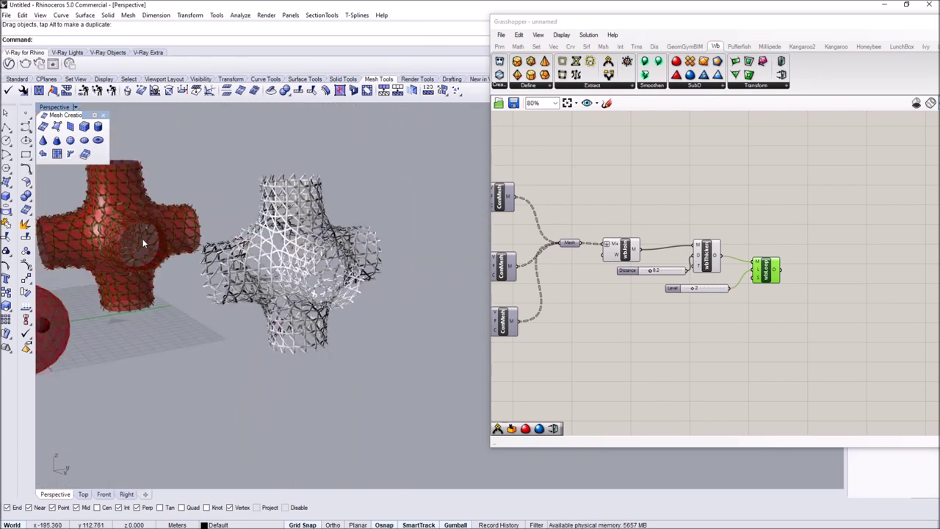
scroll(326, 282, up, 6)
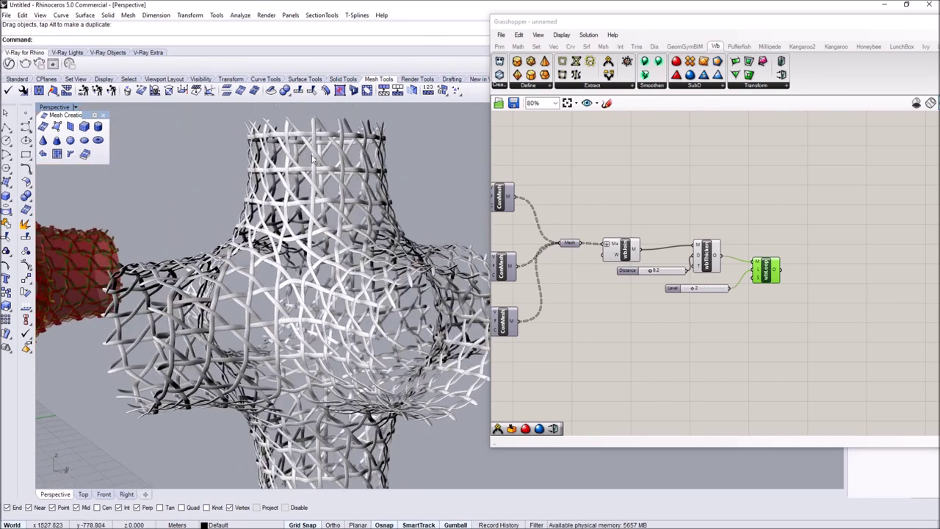
scroll(301, 275, down, 2)
mouse_move(294, 300)
right_down()
mouse_move(348, 231)
mouse_move(300, 303)
right_up()
scroll(327, 223, up, 6)
scroll(332, 222, down, 8)
scroll(325, 265, up, 4)
scroll(300, 304, up, 5)
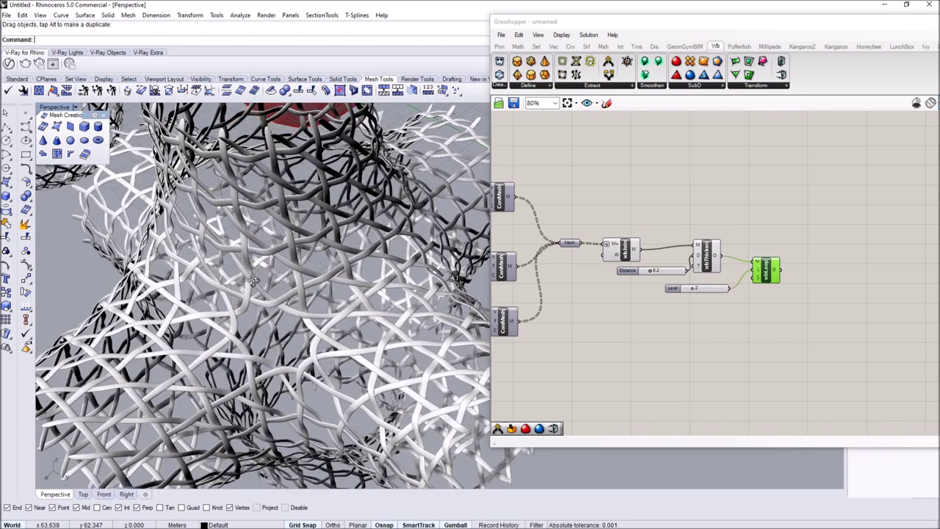
right_drag(234, 310, 273, 313)
scroll(301, 308, up, 4)
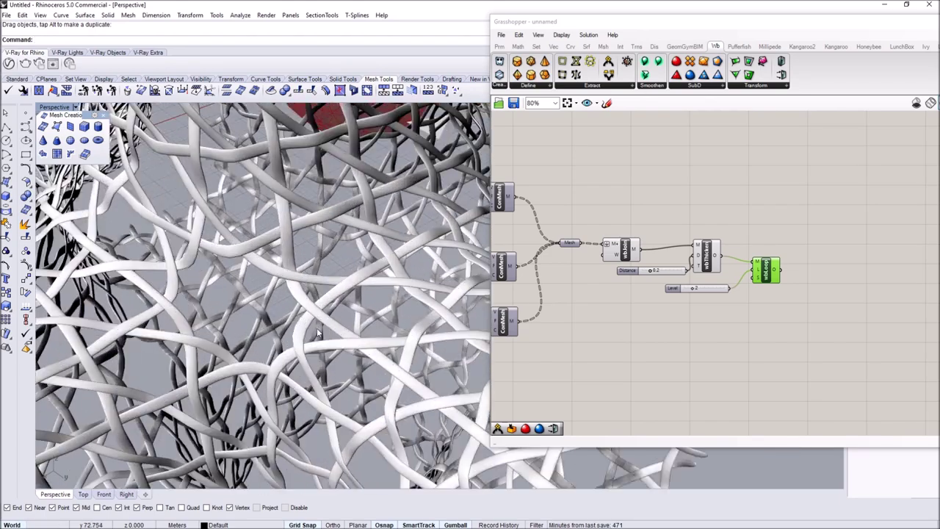
scroll(244, 350, down, 5)
right_drag(201, 323, 339, 312)
scroll(331, 312, down, 6)
scroll(300, 314, up, 4)
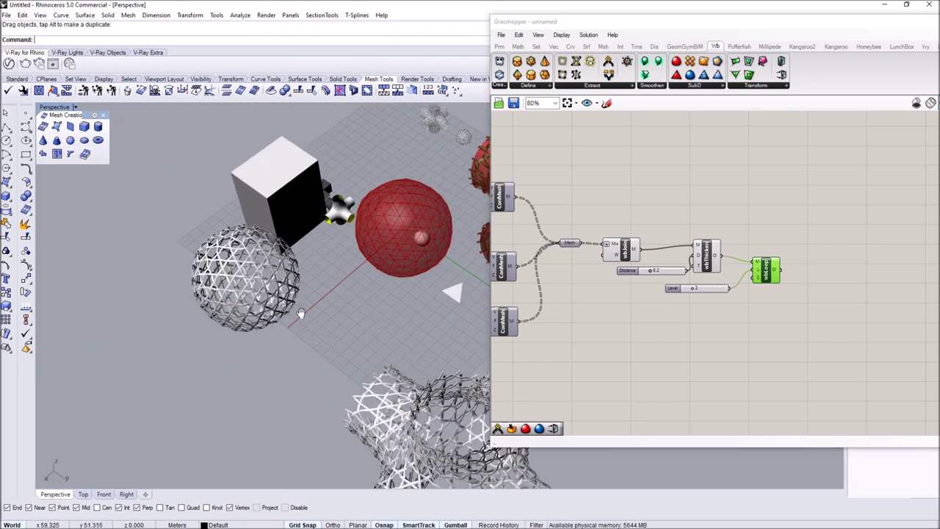
shift+right_drag(301, 314, 187, 235)
scroll(268, 342, up, 3)
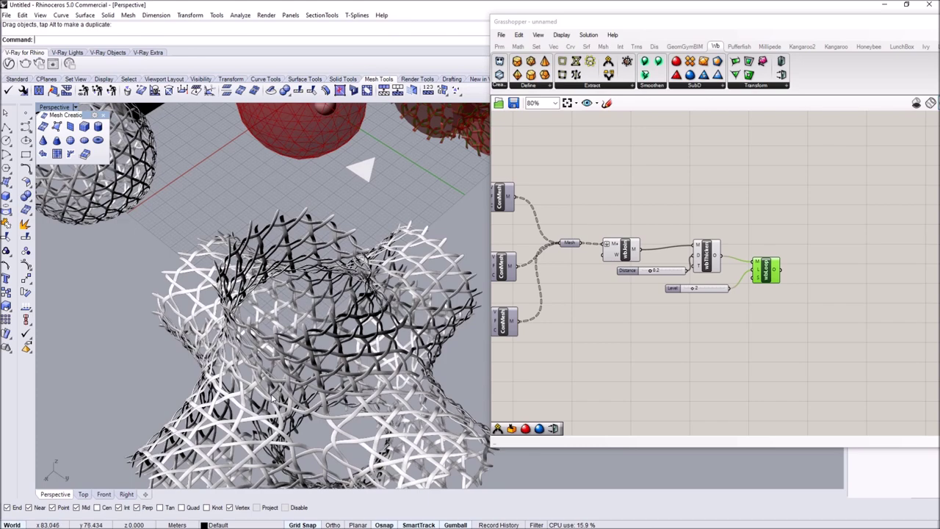
right_drag(276, 381, 257, 413)
Move the baked woven sphere farther from the large box and examine its interlaced strands up close.
scroll(286, 323, down, 6)
right_drag(248, 174, 323, 280)
right_drag(244, 382, 316, 391)
scroll(318, 393, up, 7)
scroll(318, 395, down, 3)
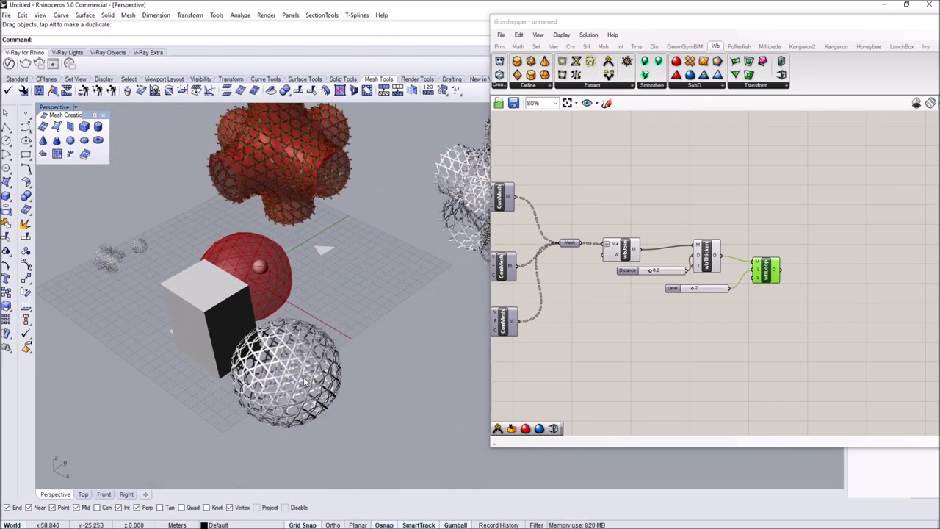
scroll(318, 394, up, 3)
drag(384, 346, 415, 352)
click(435, 354)
right_drag(417, 330, 362, 237)
scroll(389, 290, up, 3)
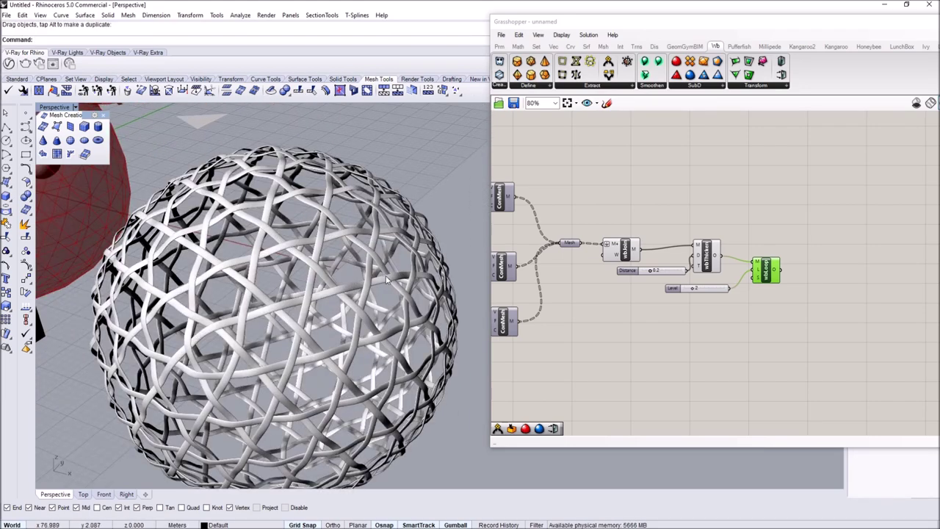